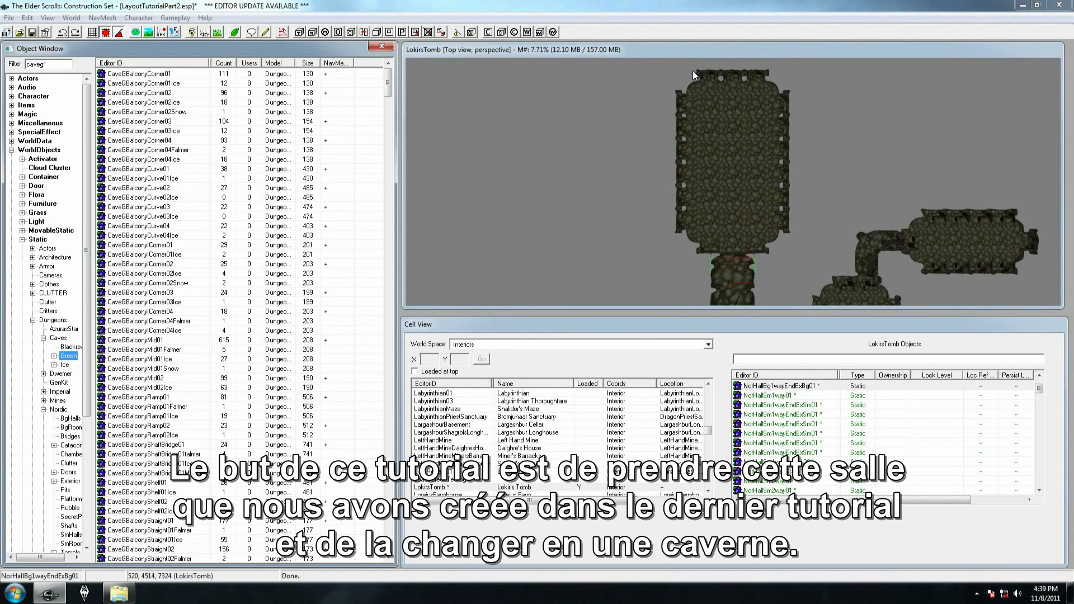
Delete all pieces of the large Nordic room at the end of the corridor, keeping the corridor itself
{"action": "mouse_move", "coordinate": [646, 69]}
{"action": "middle_mouse_down", "text": "shift"}
{"action": "mouse_move", "coordinate": [663, 93]}
{"action": "mouse_move", "coordinate": [660, 82]}
{"action": "middle_mouse_up", "text": "shift"}
{"action": "left_click", "coordinate": [661, 82]}
{"action": "left_click", "coordinate": [686, 136]}
{"action": "key", "text": "t"}
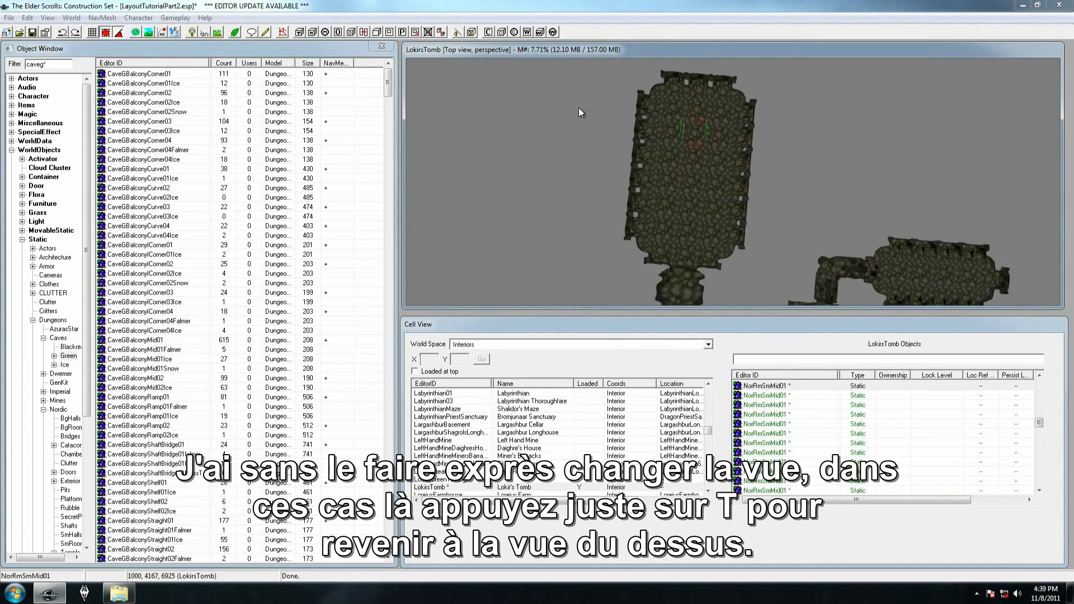
{"action": "key", "text": "t"}
{"action": "scroll", "coordinate": [703, 228], "scroll_direction": "down", "scroll_amount": 6}
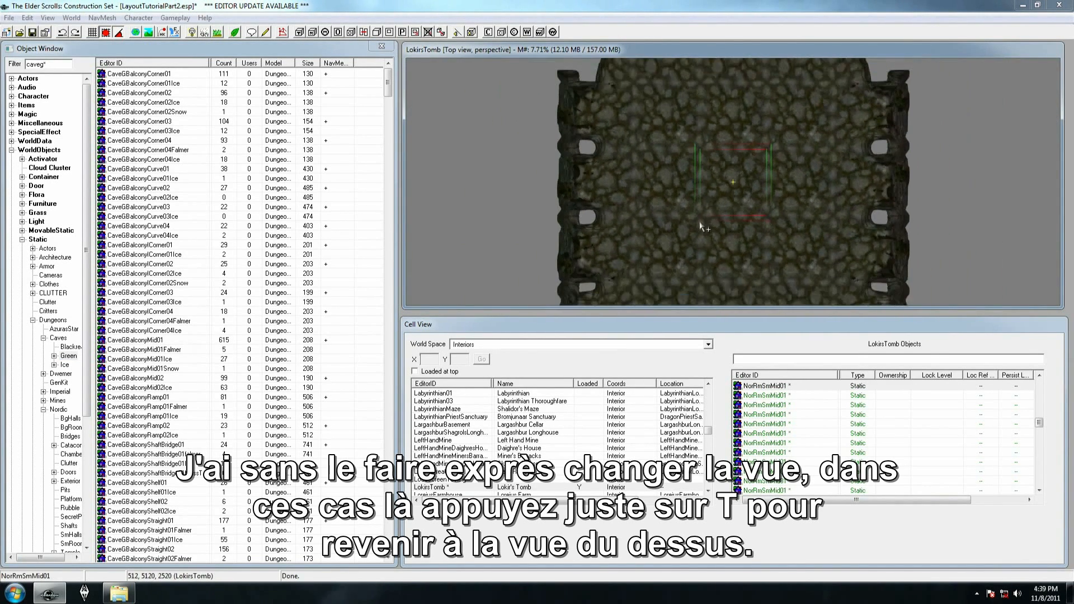
{"action": "scroll", "coordinate": [701, 226], "scroll_direction": "down", "scroll_amount": 8}
{"action": "scroll", "coordinate": [703, 234], "scroll_direction": "down", "scroll_amount": 7}
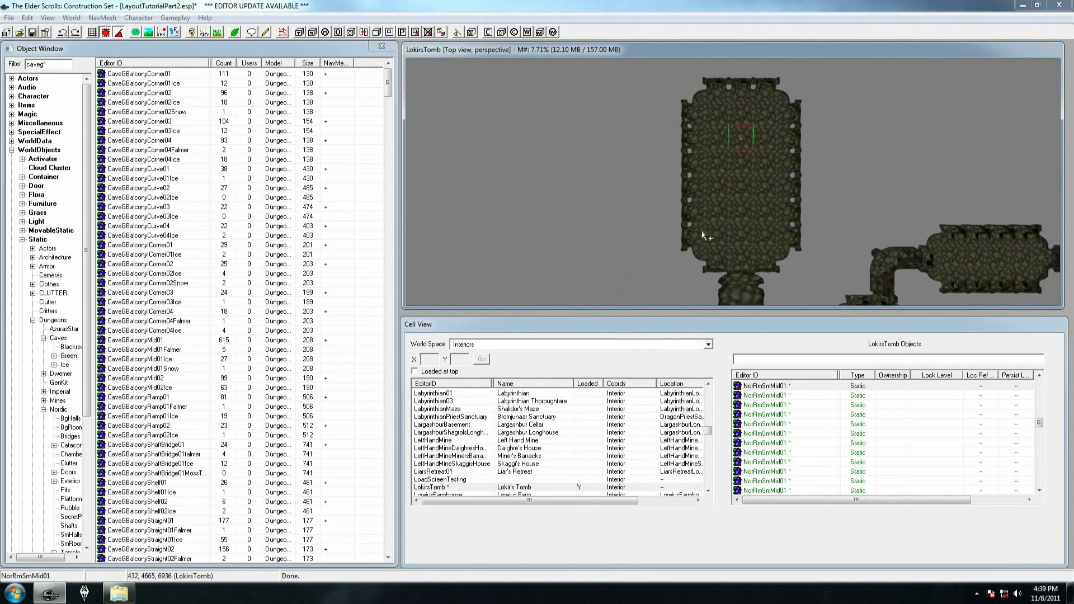
{"action": "scroll", "coordinate": [703, 230], "scroll_direction": "down", "scroll_amount": 2}
{"action": "left_click", "coordinate": [728, 274]}
{"action": "left_click_drag", "start_coordinate": [653, 76], "coordinate": [805, 281]}
{"action": "key", "text": "Delete"}
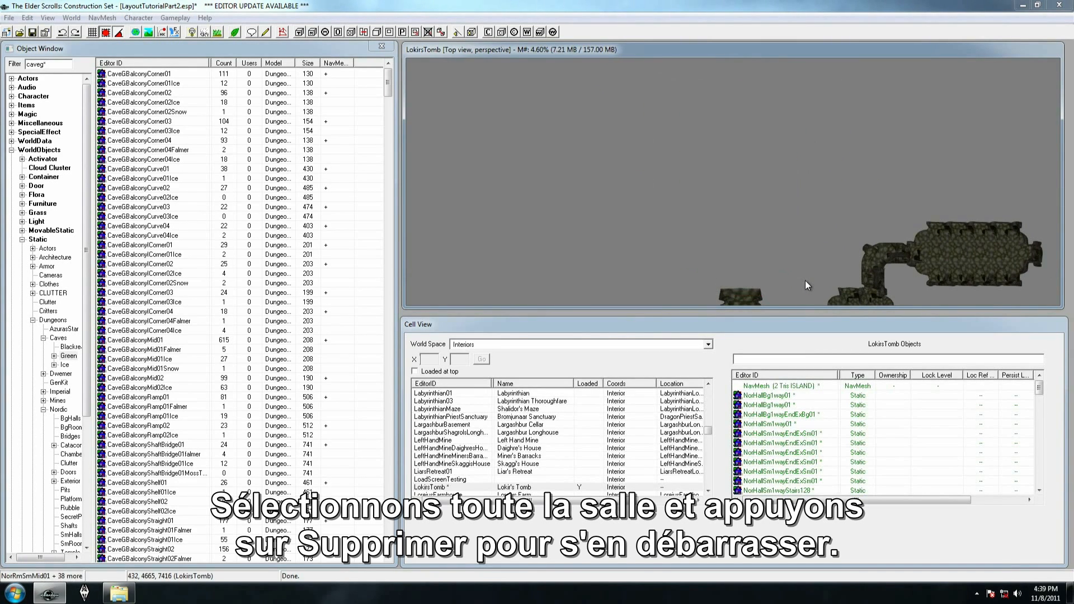
{"action": "left_click", "coordinate": [739, 291]}
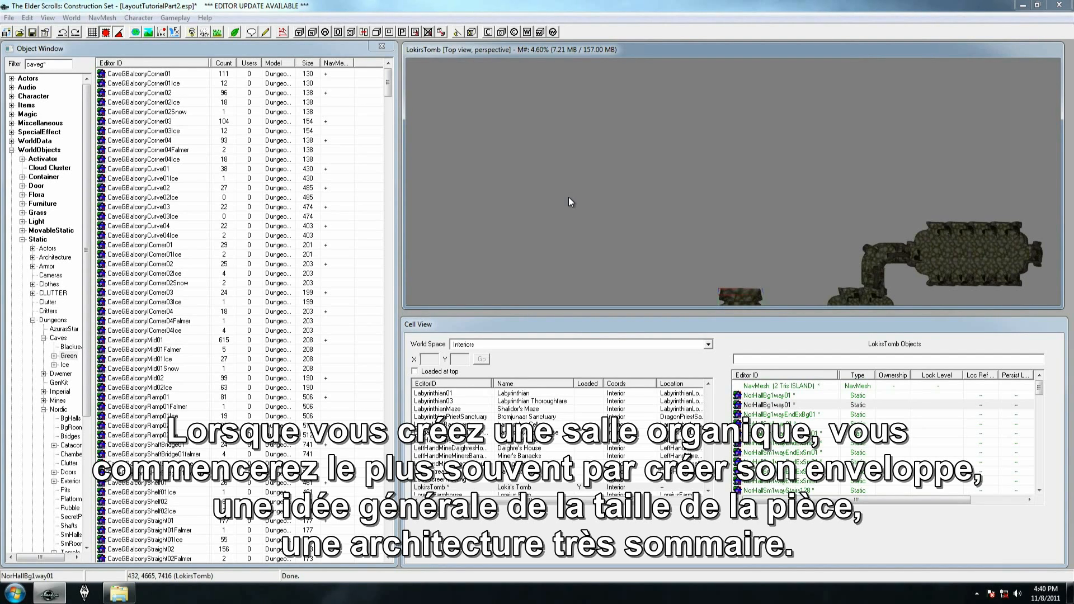
Filter the object list with caveg*Lroomcorner01 to find the large green-cave room corner pieces
{"action": "left_click", "coordinate": [51, 64]}
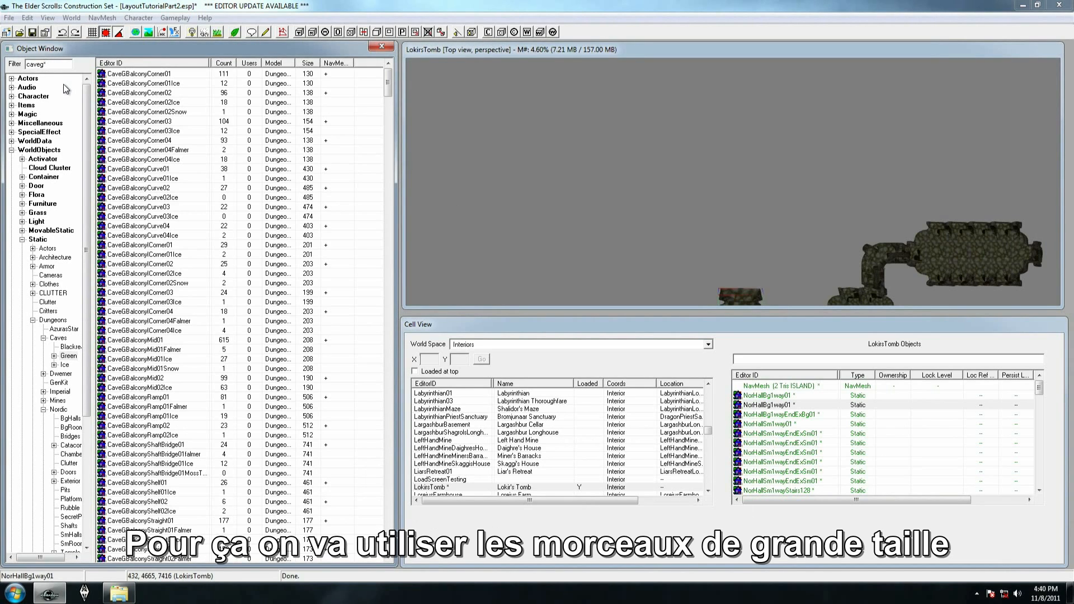
{"action": "type", "text": "*"}
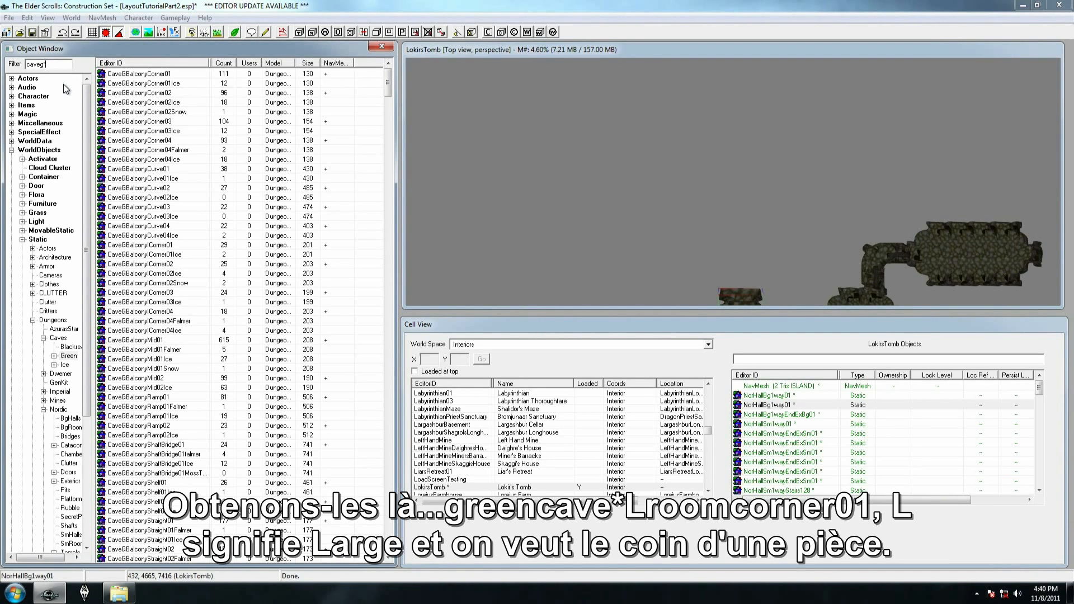
{"action": "type", "text": "Lroomcorner01"}
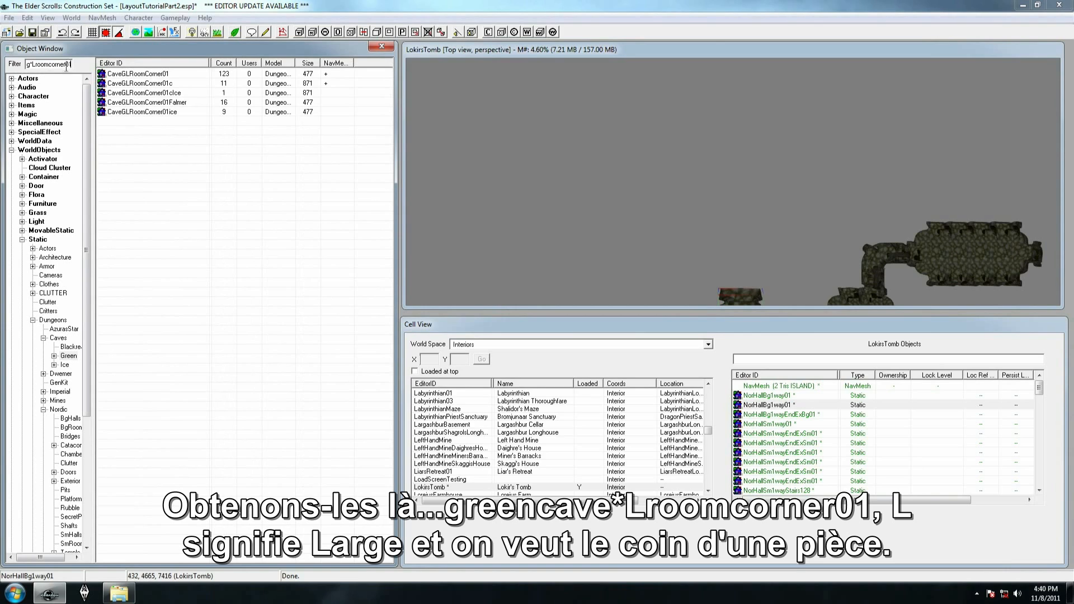
Place a CaveGLRoomCorner01 piece in the LokirsTomb cell and move it to the empty area well away from the corridor
{"action": "left_click", "coordinate": [155, 75]}
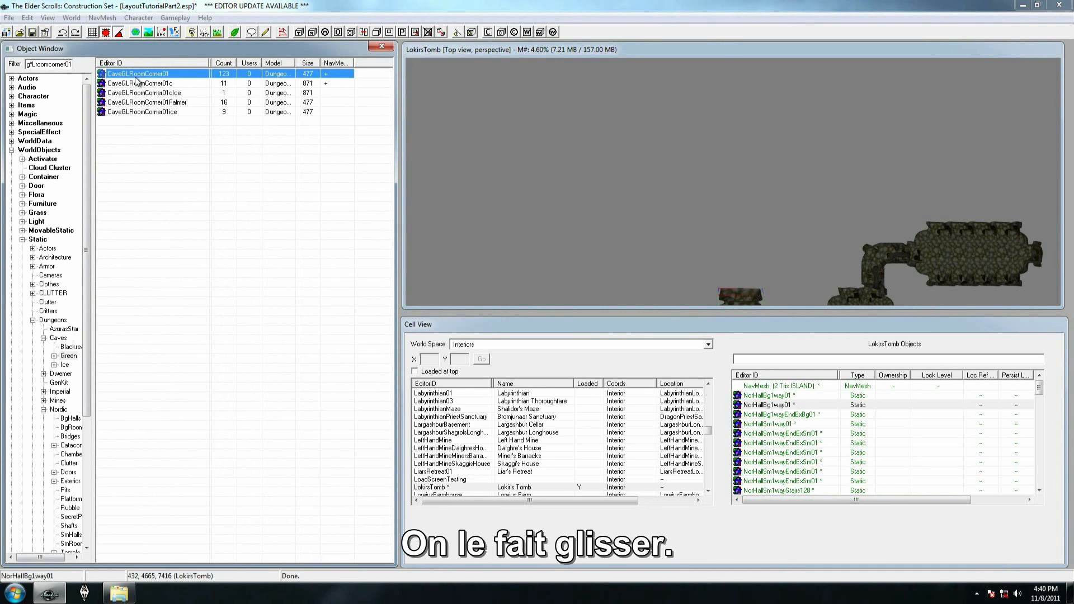
{"action": "left_click_drag", "start_coordinate": [137, 80], "coordinate": [742, 299]}
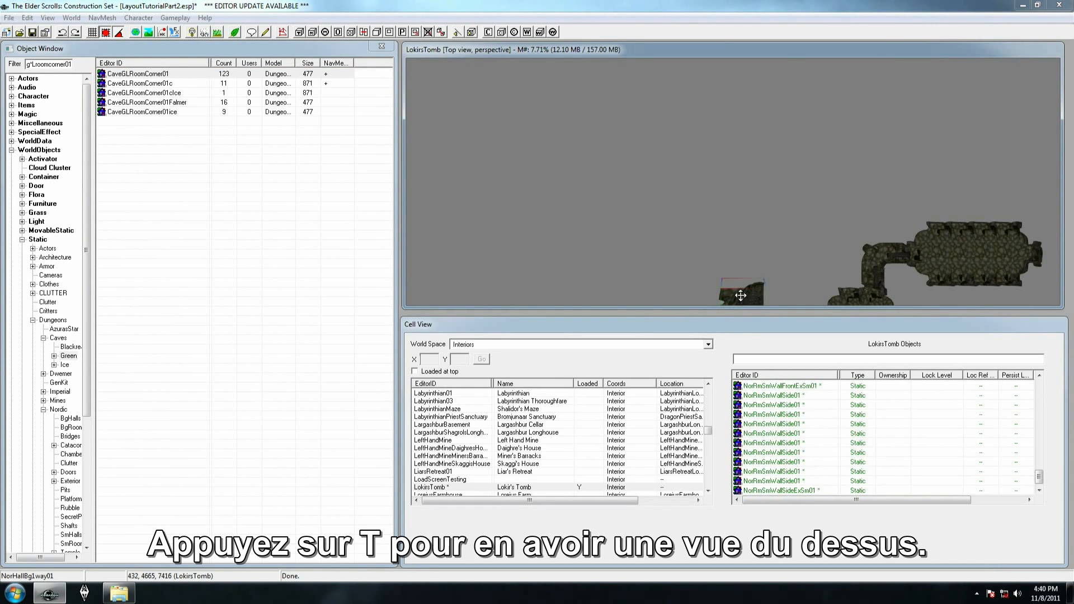
{"action": "key", "text": "t"}
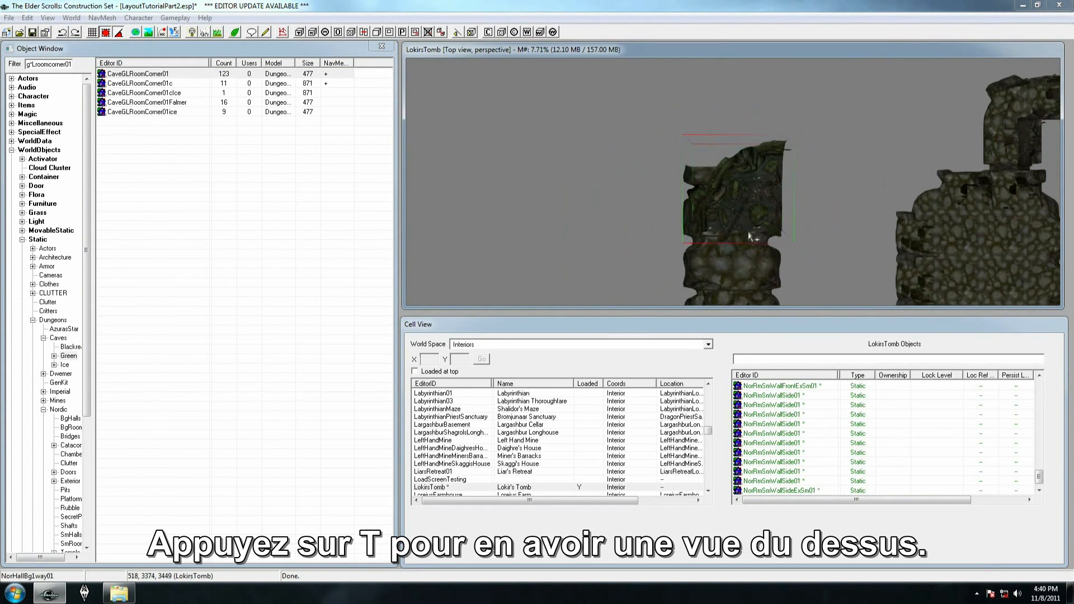
{"action": "left_click_drag", "start_coordinate": [763, 153], "coordinate": [536, 115]}
{"action": "scroll", "coordinate": [536, 115], "scroll_direction": "down", "scroll_amount": 2}
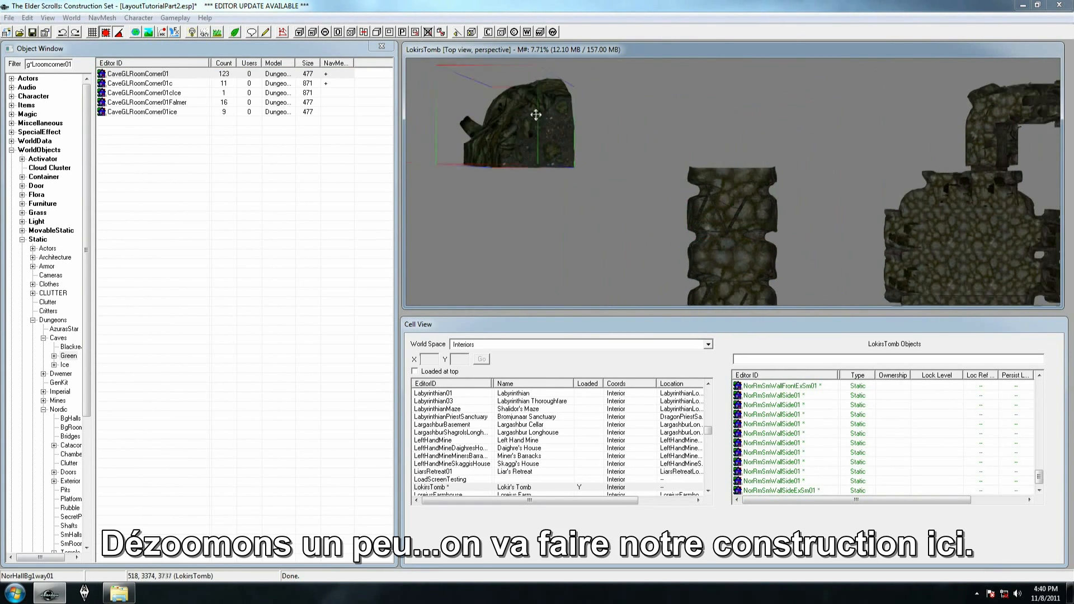
{"action": "scroll", "coordinate": [554, 256], "scroll_direction": "down", "scroll_amount": 5}
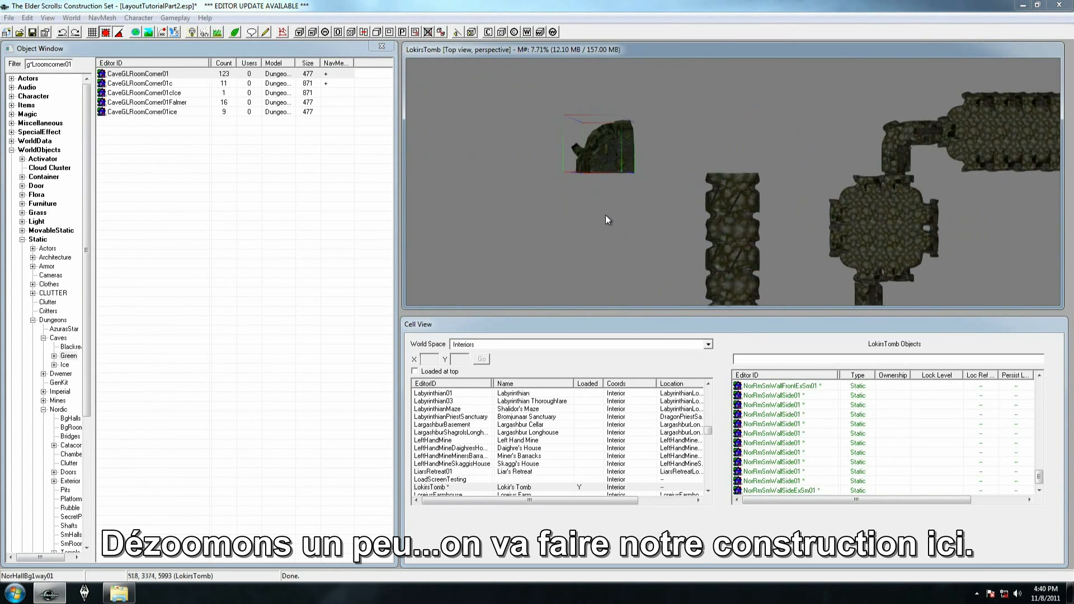
{"action": "middle_click_drag", "start_coordinate": [606, 215], "coordinate": [689, 291]}
{"action": "scroll", "coordinate": [650, 193], "scroll_direction": "down", "scroll_amount": 4}
{"action": "left_click_drag", "start_coordinate": [684, 222], "coordinate": [428, 108]}
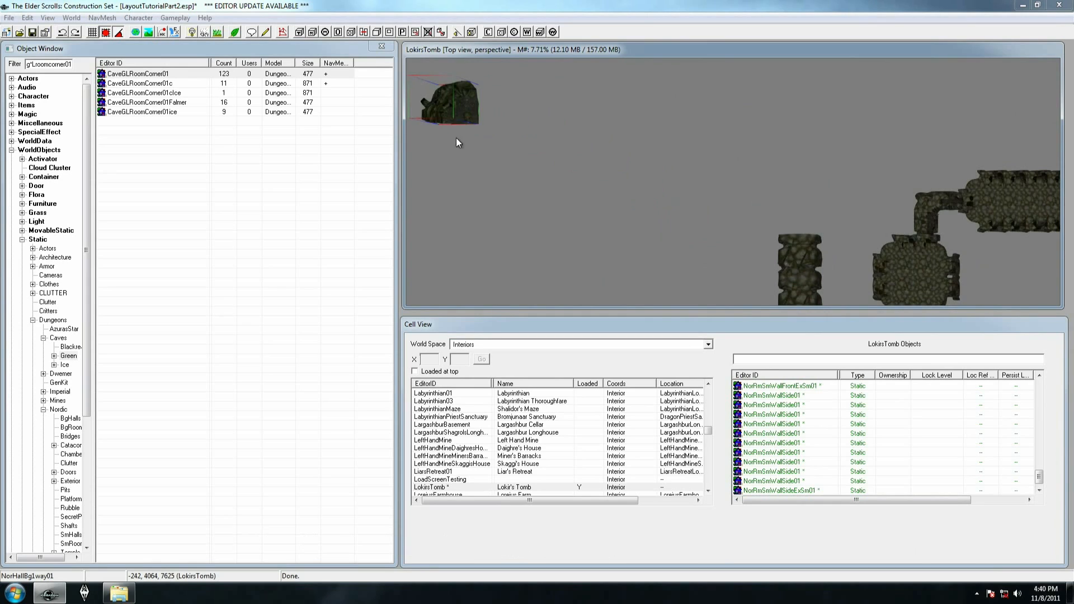
{"action": "scroll", "coordinate": [458, 141], "scroll_direction": "down", "scroll_amount": 2}
{"action": "middle_click_drag", "start_coordinate": [532, 193], "coordinate": [639, 200]}
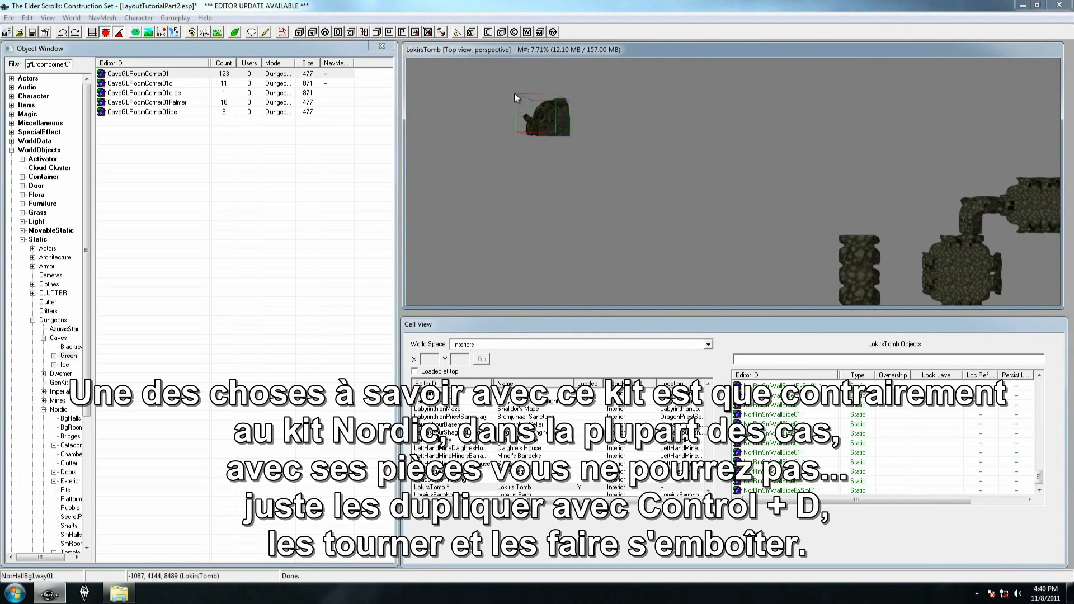
Duplicate the cave corner piece, place the copy beside the original and try rotating it to fit against it
{"action": "left_click", "coordinate": [548, 109]}
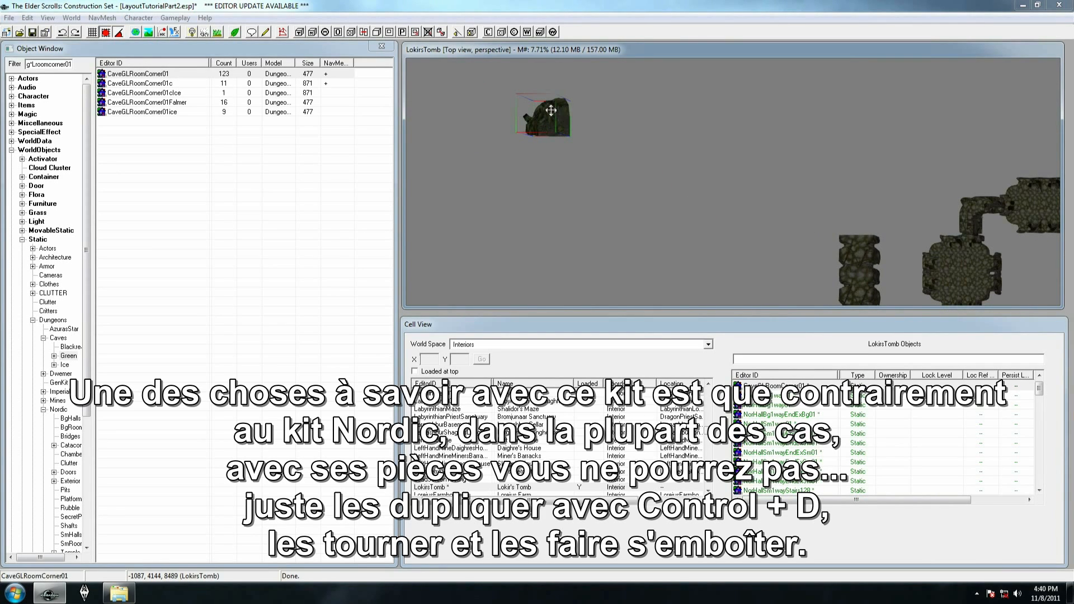
{"action": "right_click_drag", "start_coordinate": [548, 110], "coordinate": [614, 110]}
{"action": "key", "text": "ctrl+d"}
{"action": "left_click_drag", "start_coordinate": [549, 100], "coordinate": [603, 106]}
{"action": "right_click_drag", "start_coordinate": [602, 107], "coordinate": [633, 106]}
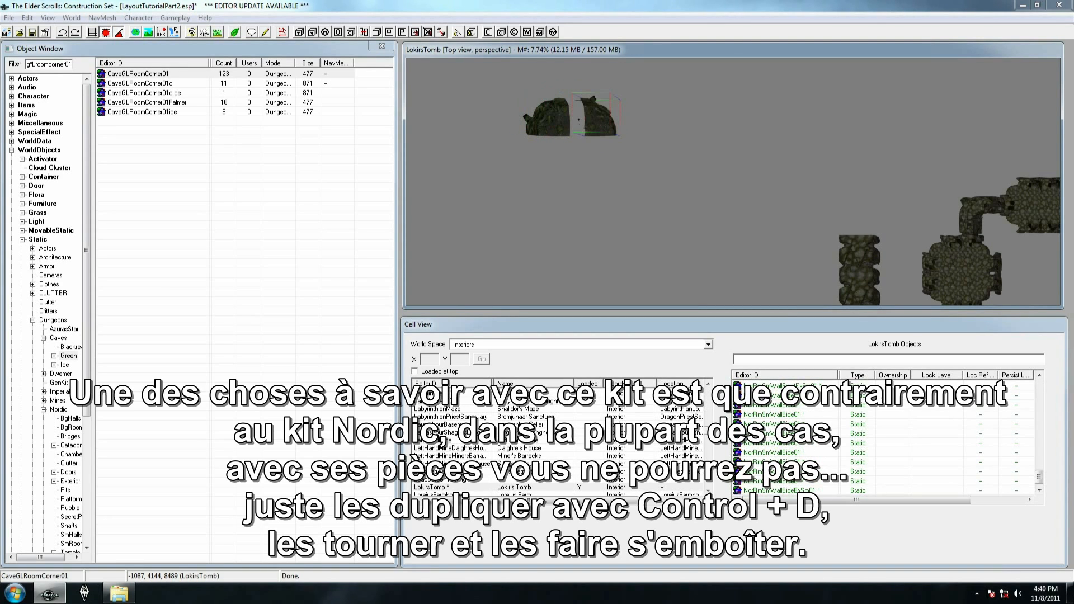
{"action": "left_click_drag", "start_coordinate": [599, 114], "coordinate": [585, 113]}
Examine the floor and wall edges of the two cave corner pieces up close and from several angles
{"action": "key", "text": "c"}
{"action": "middle_click_drag", "start_coordinate": [579, 108], "coordinate": [593, 56], "text": "shift"}
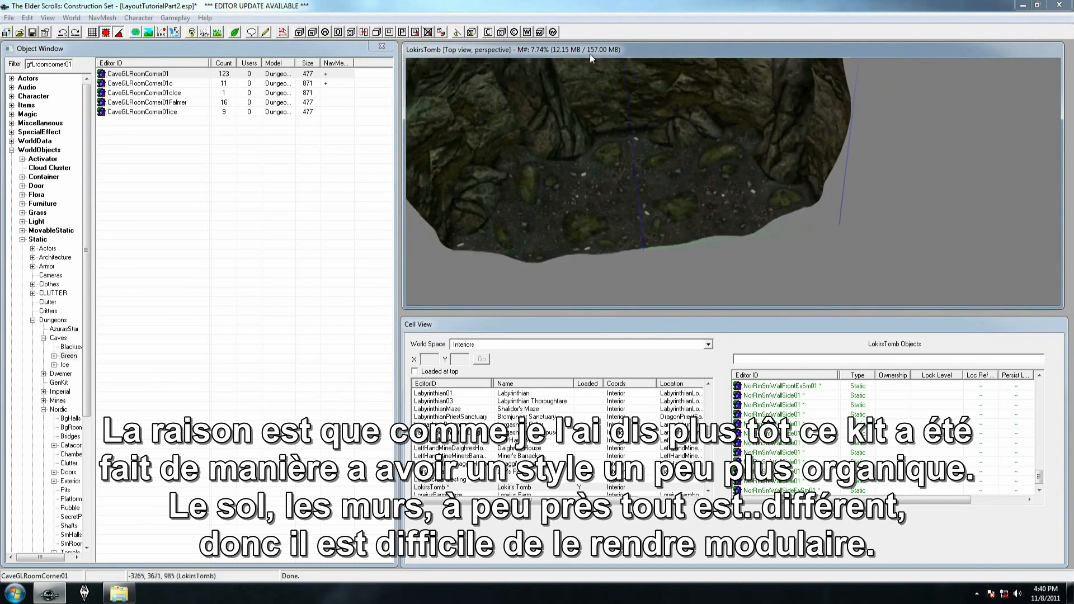
{"action": "scroll", "coordinate": [672, 182], "scroll_direction": "down", "scroll_amount": 10}
{"action": "middle_click_drag", "start_coordinate": [673, 182], "coordinate": [796, 273], "text": "shift"}
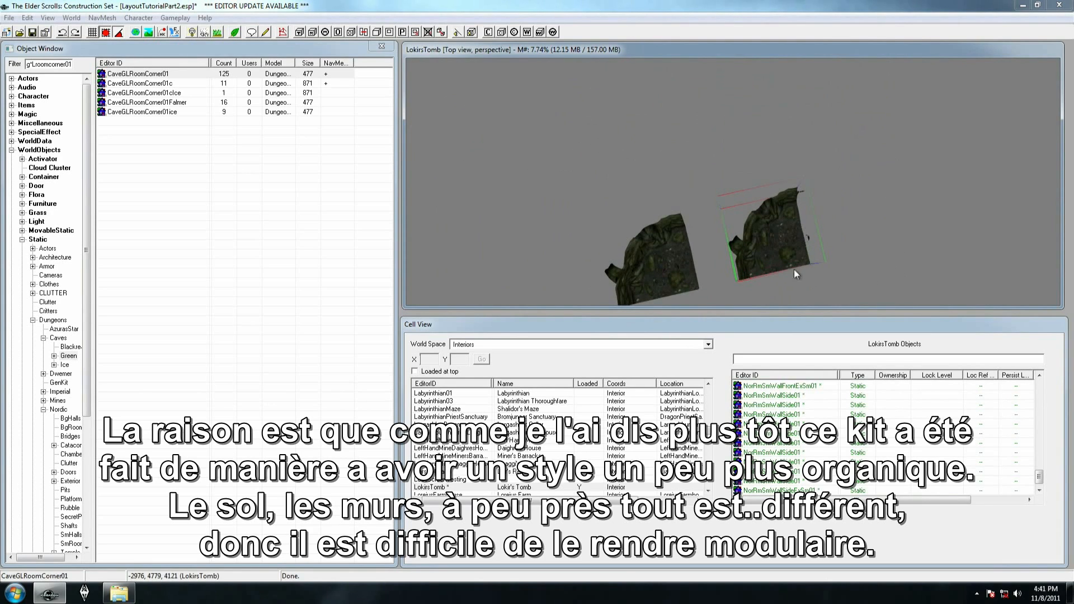
{"action": "middle_click_drag", "start_coordinate": [721, 212], "coordinate": [699, 206], "text": "shift"}
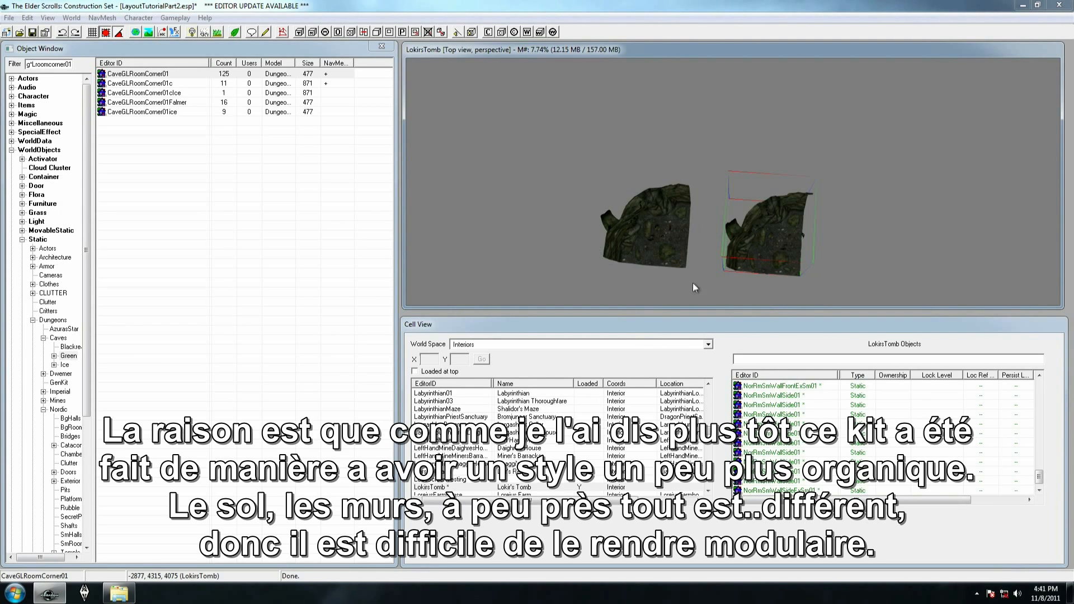
{"action": "mouse_move", "coordinate": [767, 239]}
{"action": "right_mouse_down"}
{"action": "mouse_move", "coordinate": [828, 240]}
{"action": "mouse_move", "coordinate": [768, 240]}
{"action": "right_mouse_up"}
{"action": "scroll", "coordinate": [767, 240], "scroll_direction": "down", "scroll_amount": 3}
{"action": "scroll", "coordinate": [757, 229], "scroll_direction": "down", "scroll_amount": 4}
{"action": "middle_click_drag", "start_coordinate": [750, 234], "coordinate": [755, 247], "text": "shift"}
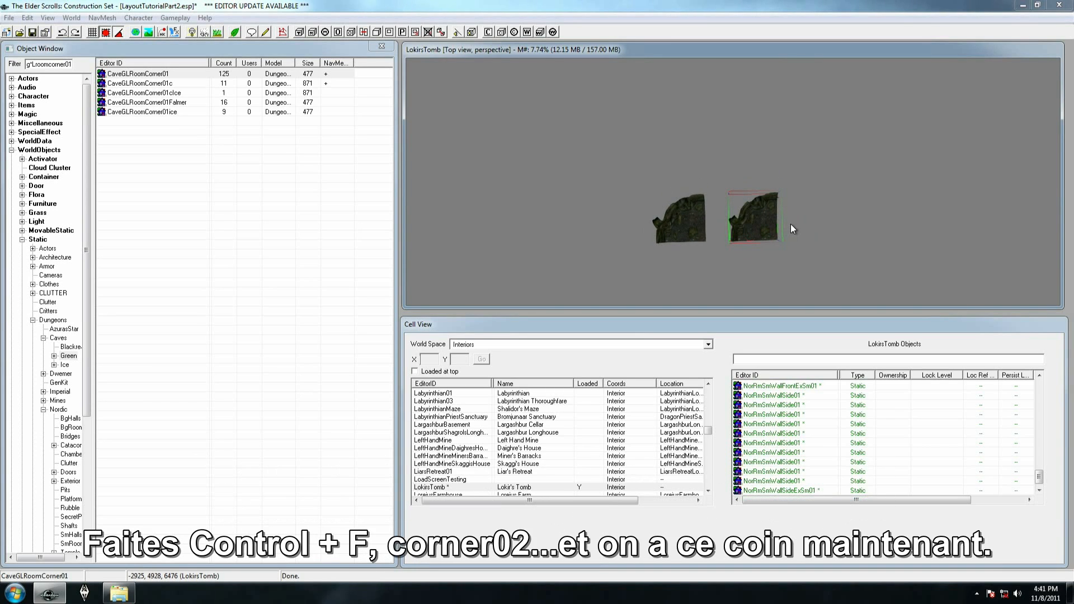
Replace the selected corner copy with CaveGLRoomCorner02 using Search & Replace limited to the selection
{"action": "key", "text": "ctrl+f"}
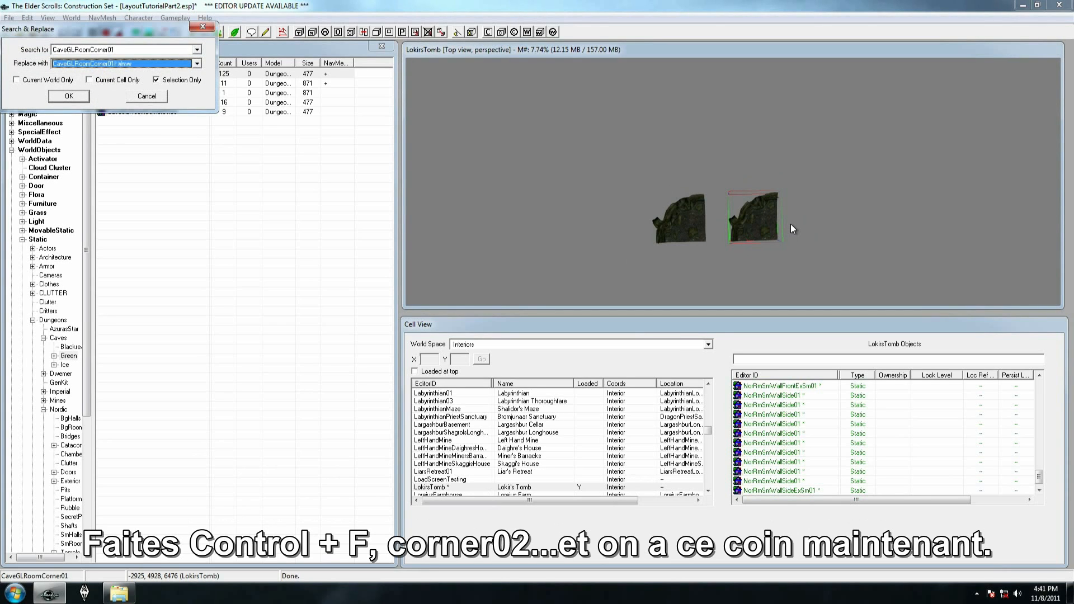
{"action": "key", "text": "Return"}
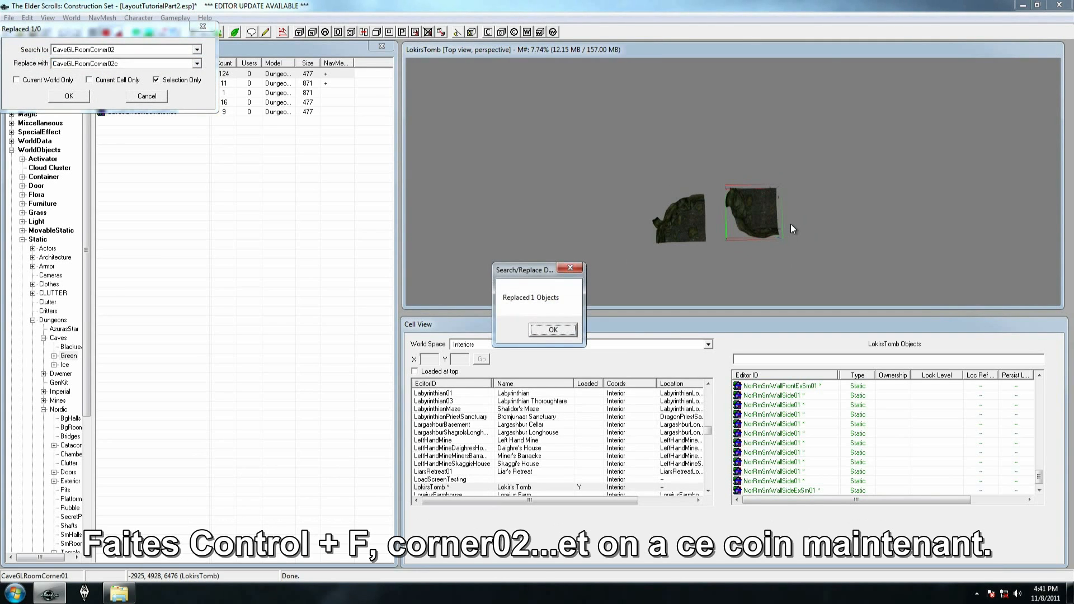
{"action": "left_click", "coordinate": [543, 334]}
Move the CaveGLRoomCorner02 piece directly below CaveGLRoomCorner01, leaving a gap for wall pieces between them
{"action": "left_click_drag", "start_coordinate": [739, 218], "coordinate": [670, 299]}
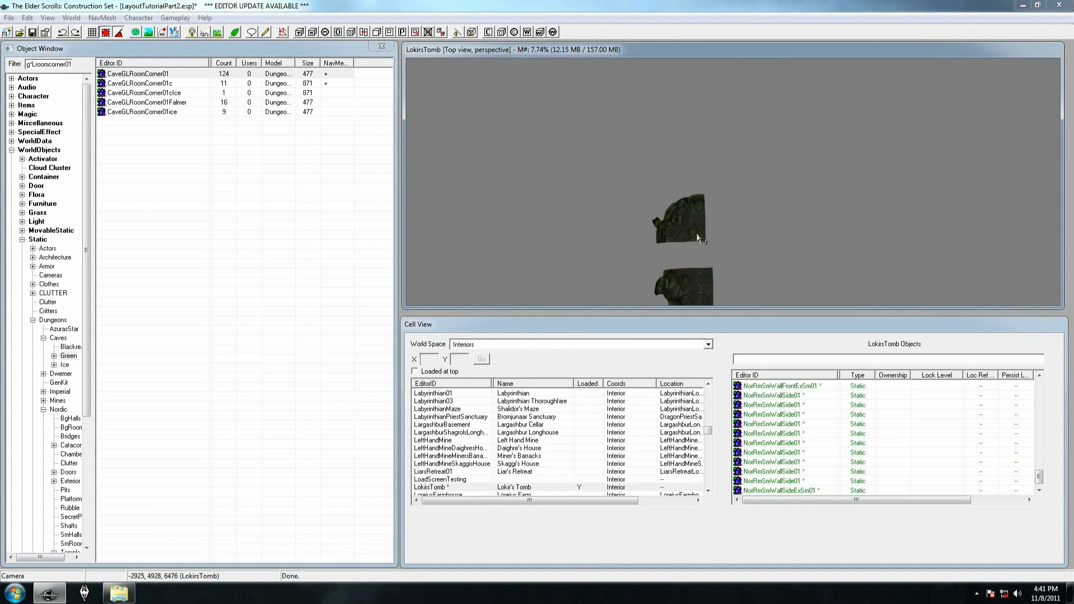
{"action": "left_click", "coordinate": [696, 230]}
{"action": "left_click", "coordinate": [689, 287]}
{"action": "middle_click_drag", "start_coordinate": [688, 284], "coordinate": [670, 193]}
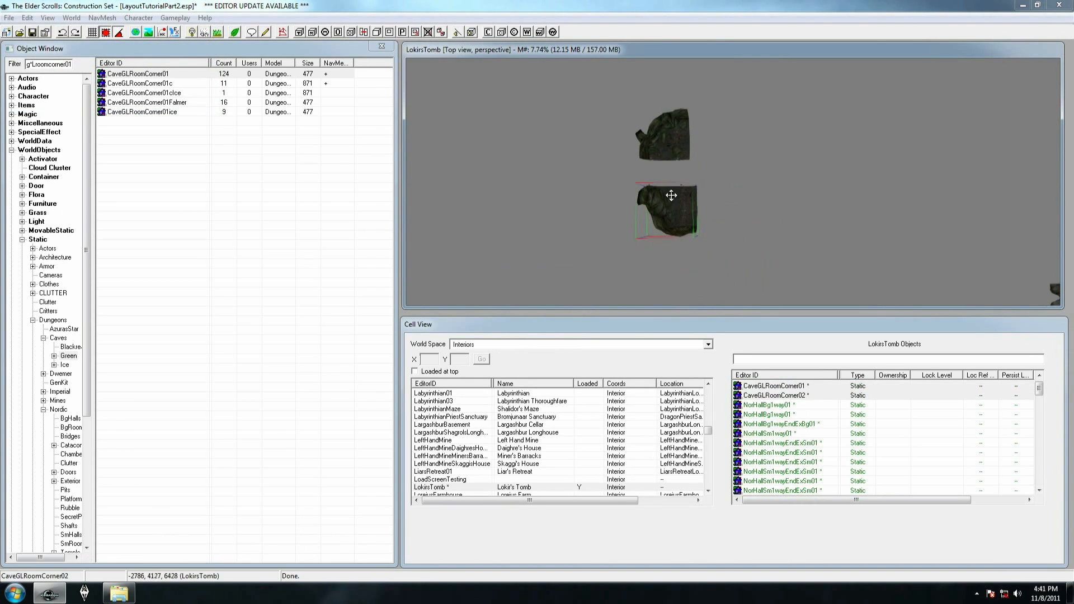
{"action": "scroll", "coordinate": [670, 193], "scroll_direction": "down", "scroll_amount": 2}
{"action": "left_click_drag", "start_coordinate": [675, 213], "coordinate": [665, 269]}
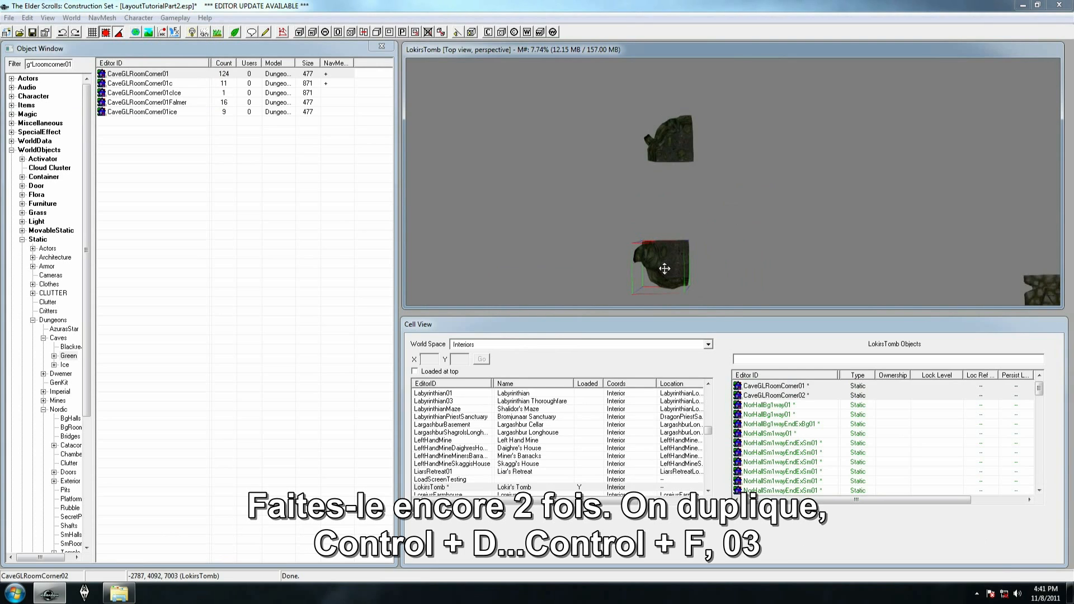
Duplicate CaveGLRoomCorner02 to the opposite side of the room and replace the copy with CaveGLRoomCorner03
{"action": "key", "text": "ctrl+d"}
{"action": "left_click_drag", "start_coordinate": [665, 269], "coordinate": [756, 266]}
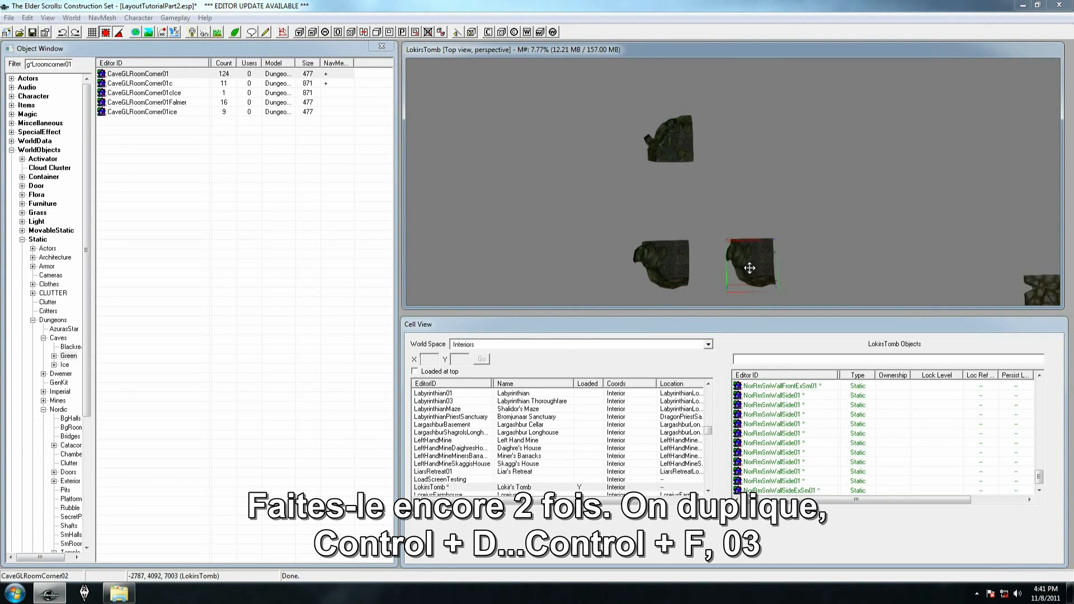
{"action": "key", "text": "ctrl+f"}
{"action": "key", "text": "Down"}
{"action": "key", "text": "Down"}
{"action": "key", "text": "Down"}
{"action": "key", "text": "Down"}
{"action": "key", "text": "Return"}
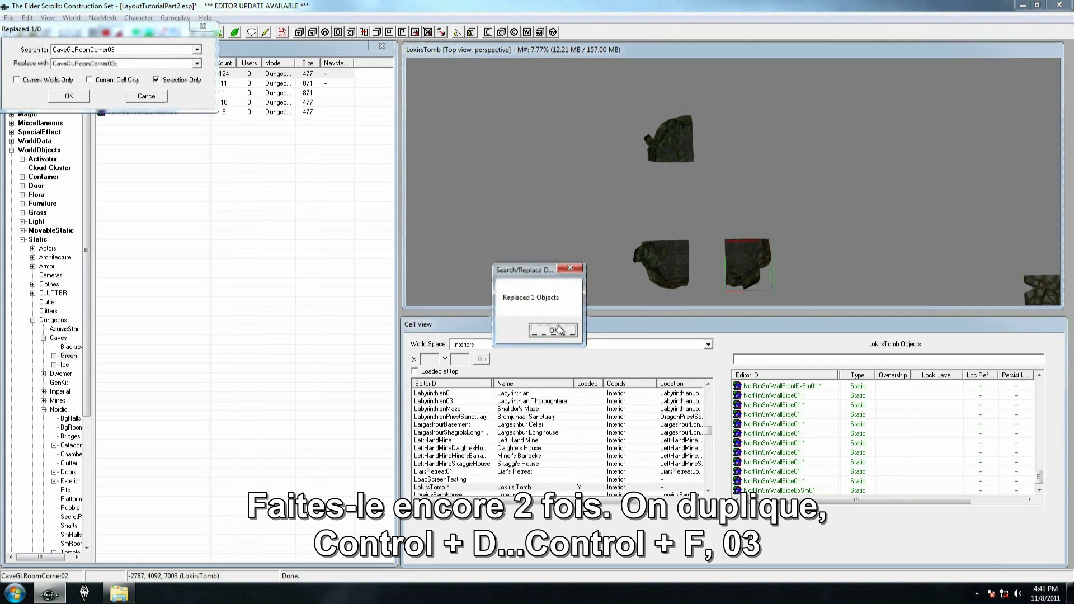
{"action": "left_click", "coordinate": [561, 334]}
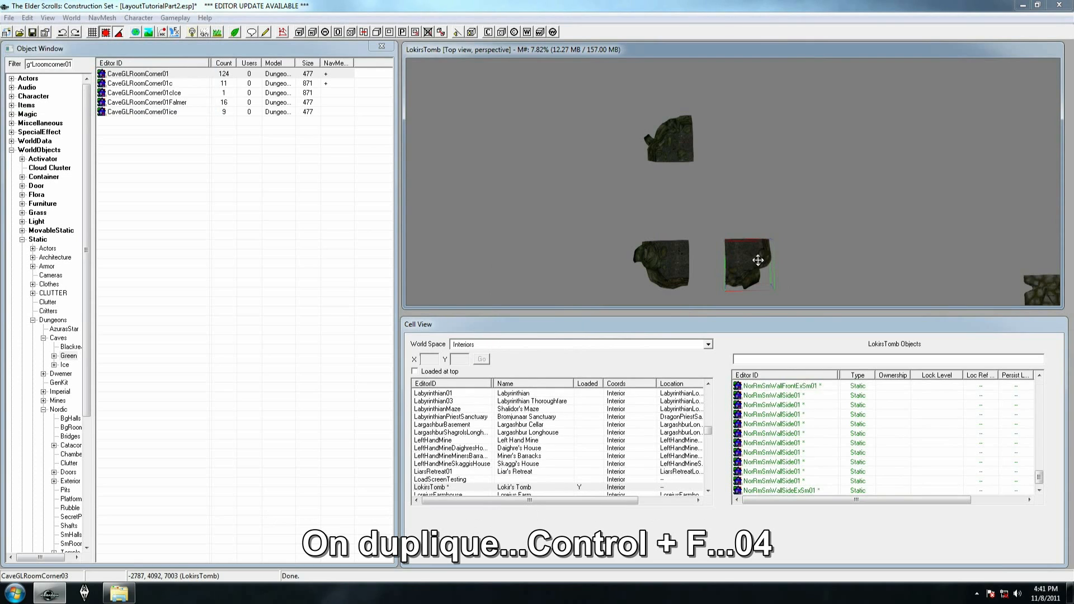
Duplicate CaveGLRoomCorner03 up to the remaining room corner and replace the copy with CaveGLRoomCorner04
{"action": "left_click_drag", "start_coordinate": [751, 261], "coordinate": [761, 151]}
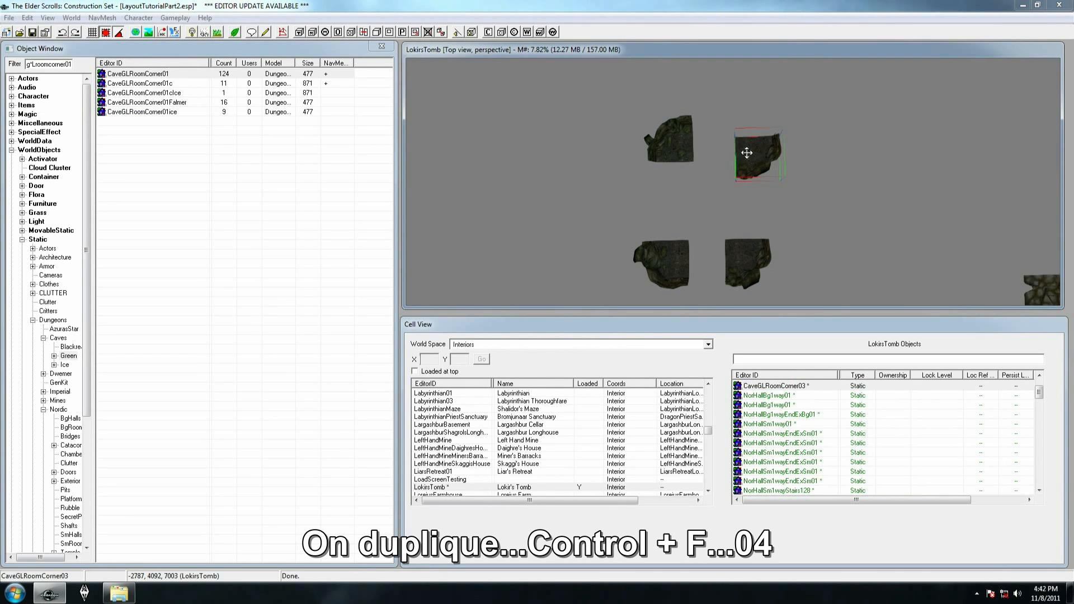
{"action": "key", "text": "ctrl+f"}
{"action": "key", "text": "Down"}
{"action": "key", "text": "Down"}
{"action": "key", "text": "Down"}
{"action": "key", "text": "Return"}
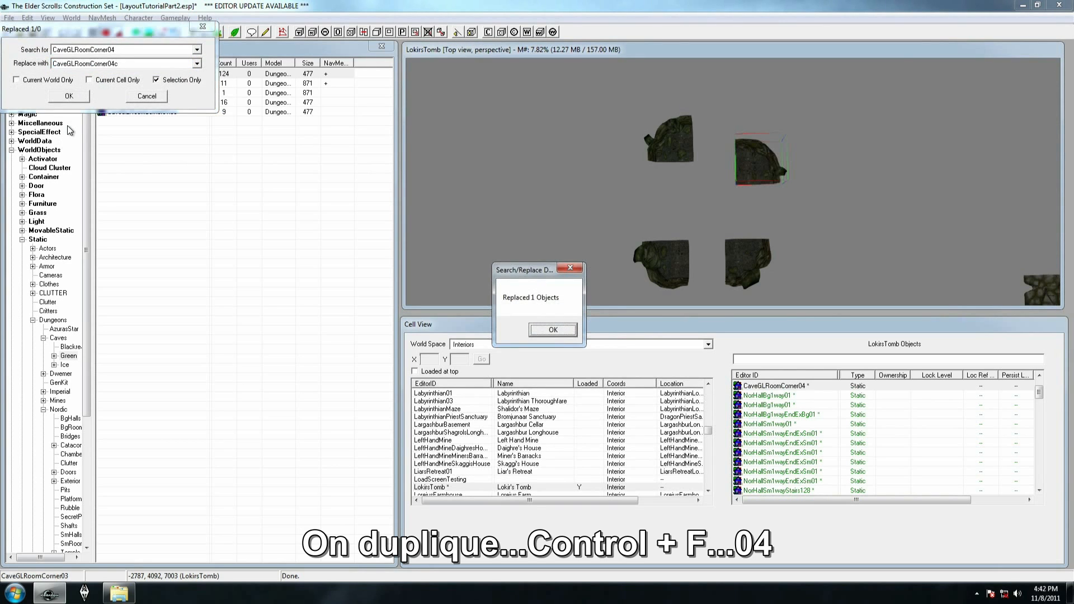
{"action": "left_click", "coordinate": [553, 330]}
Duplicate CaveGLRoomCorner04, position the copy between the two upper corners and replace it with CaveGLRoomWall01
{"action": "left_click_drag", "start_coordinate": [772, 162], "coordinate": [747, 132]}
{"action": "key", "text": "ctrl+d"}
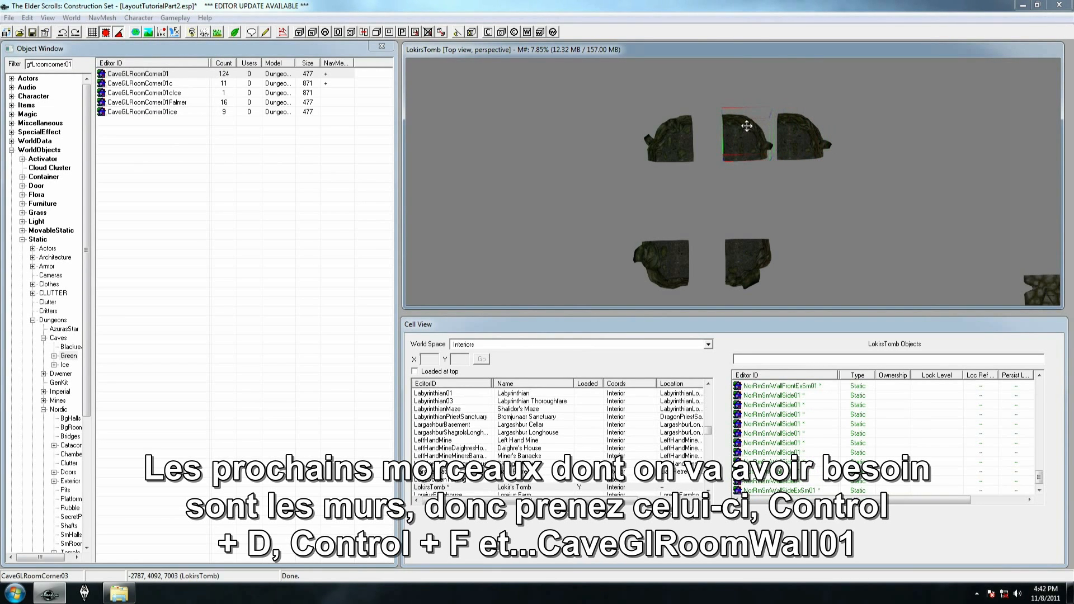
{"action": "key", "text": "ctrl+f"}
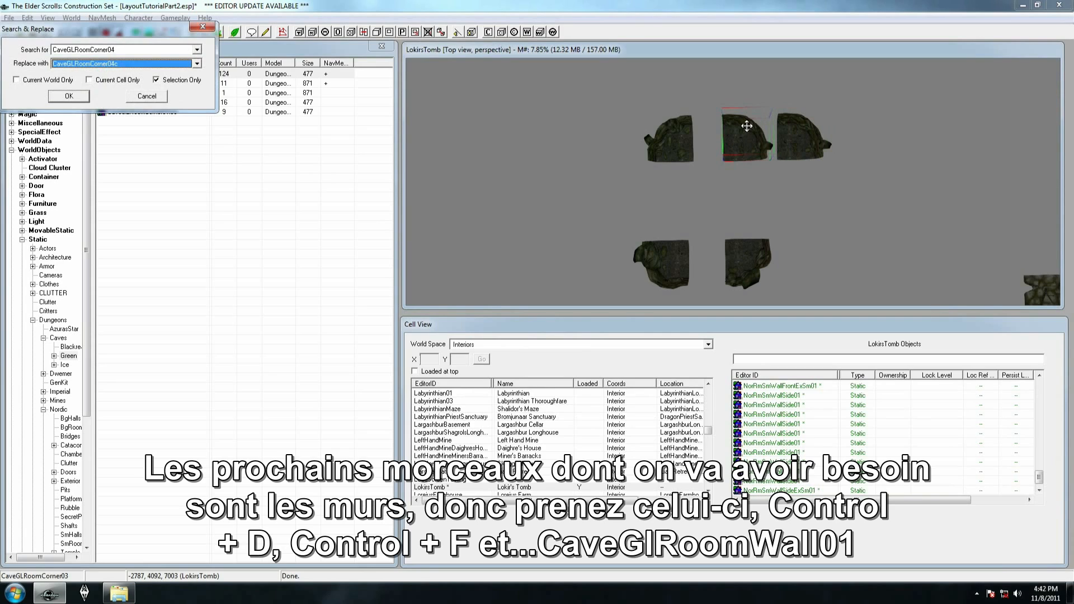
{"action": "type", "text": "cavegl"}
{"action": "key", "text": "Return"}
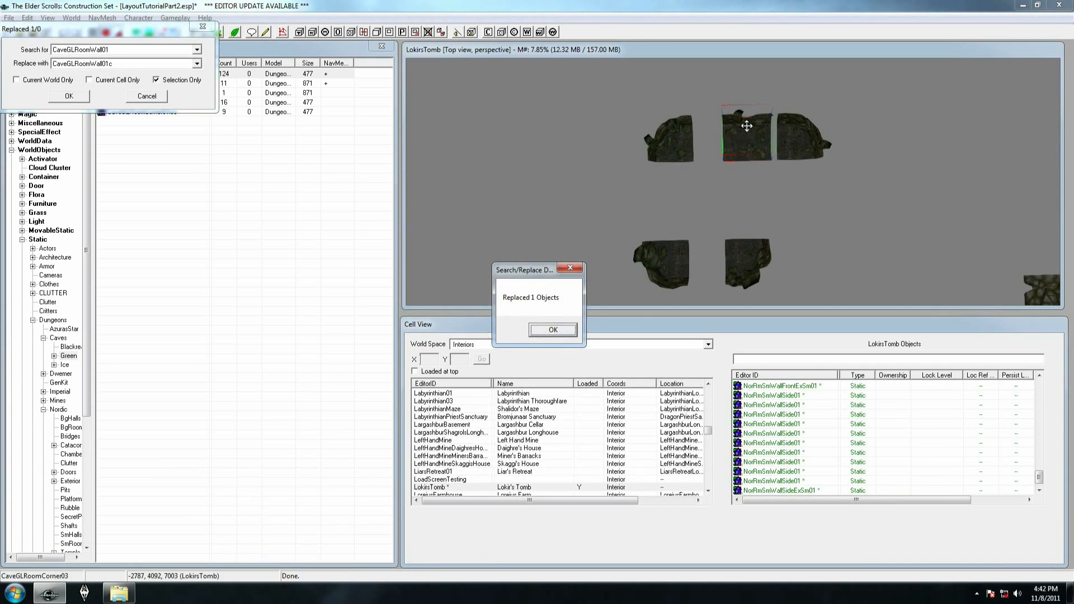
{"action": "left_click", "coordinate": [553, 330]}
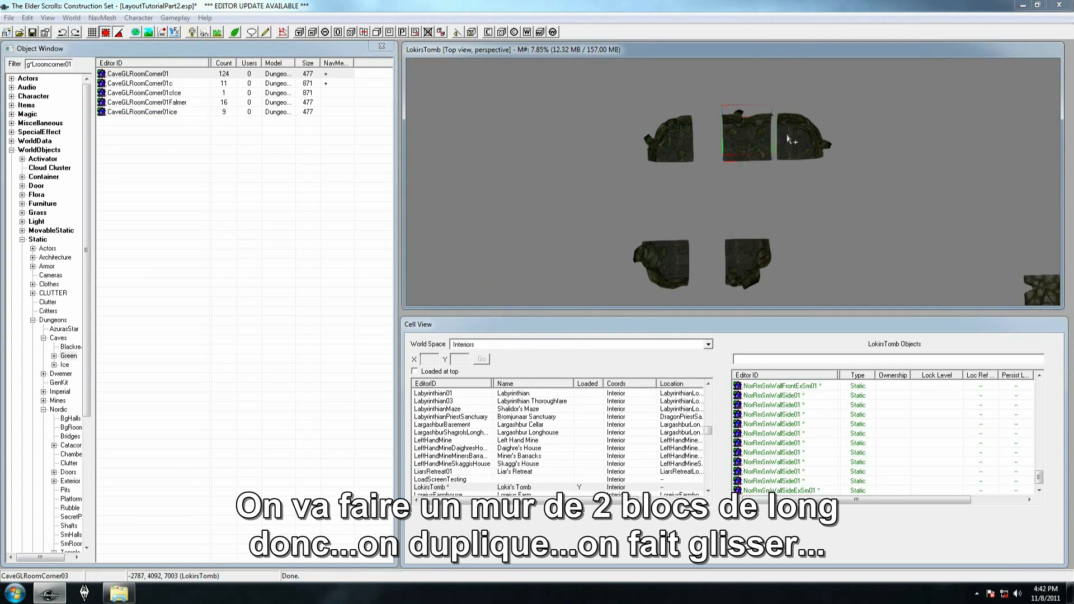
Build the upper side of the room from CaveGLRoomCorner01 and two adjoining CaveGLRoomWall01 pieces by duplicating the wall
{"action": "key", "text": "ctrl+d"}
{"action": "left_click_drag", "start_coordinate": [762, 138], "coordinate": [630, 133]}
{"action": "left_click", "coordinate": [658, 131], "text": "ctrl"}
{"action": "left_click", "coordinate": [675, 143]}
{"action": "left_click", "coordinate": [654, 146]}
{"action": "key", "text": "ctrl+d"}
{"action": "left_click_drag", "start_coordinate": [654, 145], "coordinate": [702, 143]}
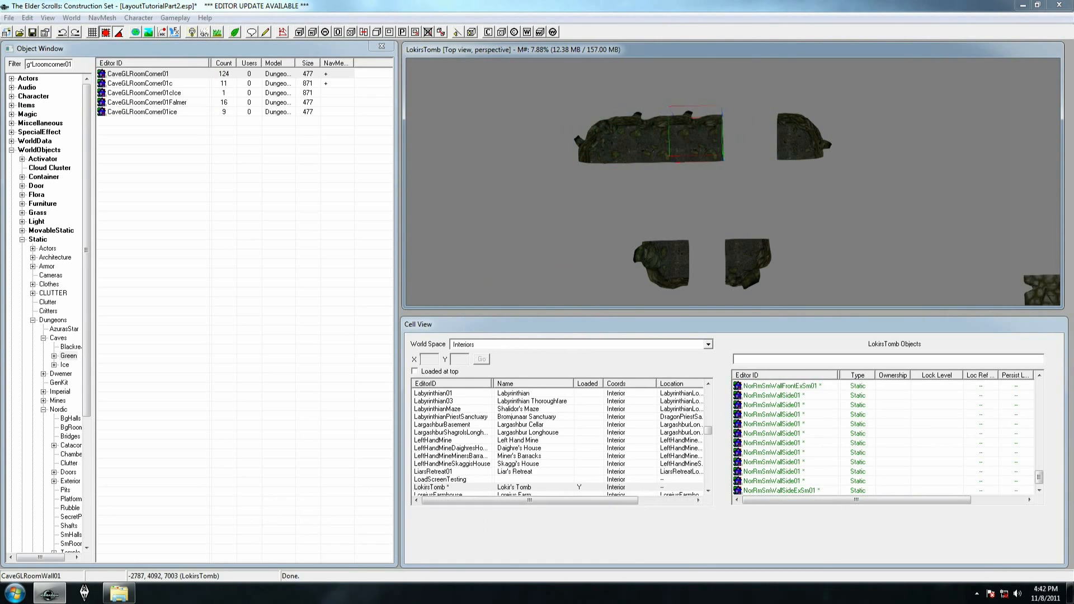
Check the wall seams up close and attach CaveGLRoomCorner04 to the open end of the upper wall
{"action": "key", "text": "shift+f"}
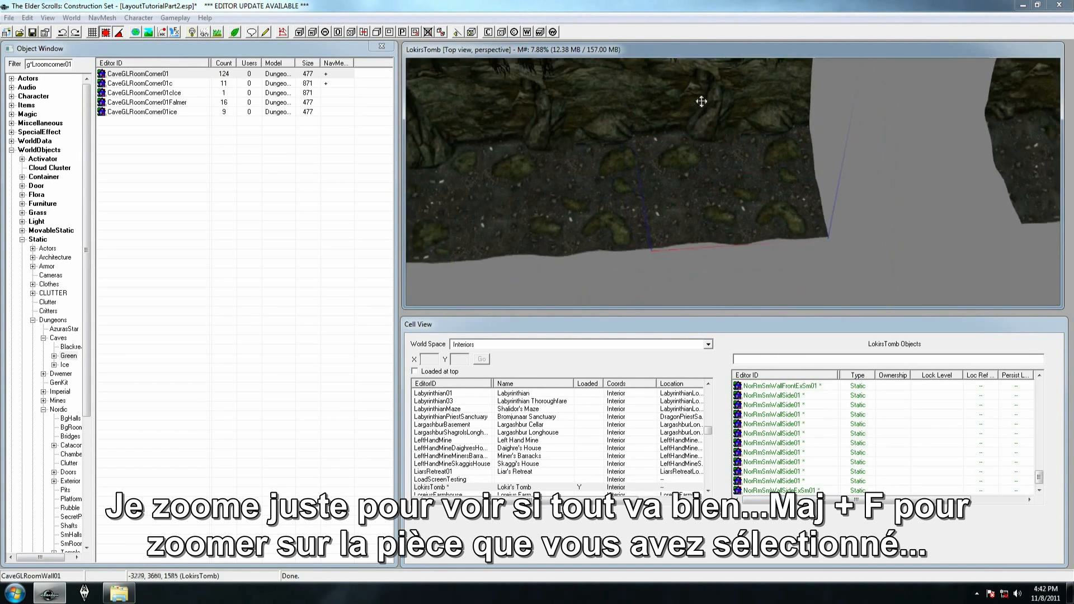
{"action": "middle_click_drag", "start_coordinate": [751, 43], "coordinate": [699, 143], "text": "shift"}
{"action": "scroll", "coordinate": [699, 143], "scroll_direction": "down", "scroll_amount": 3}
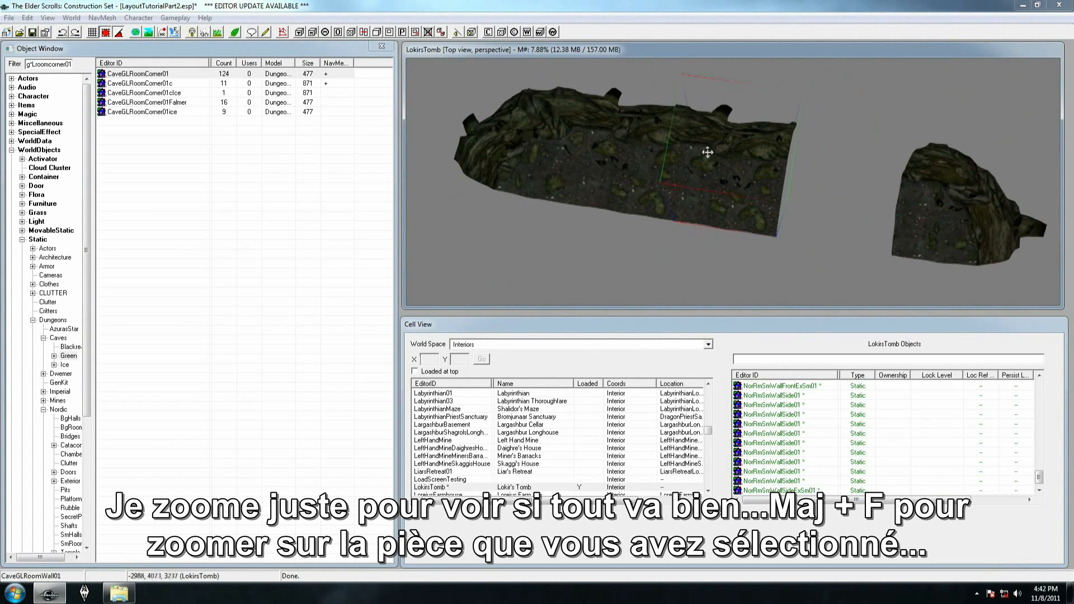
{"action": "left_click", "coordinate": [940, 205]}
{"action": "left_click_drag", "start_coordinate": [940, 205], "coordinate": [821, 183]}
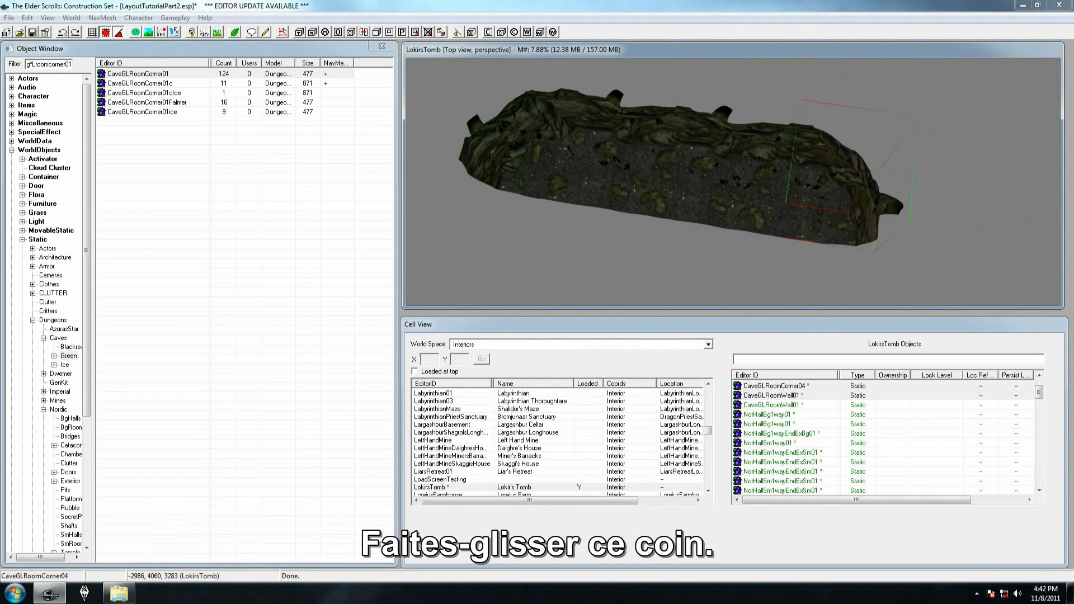
Duplicate CaveGLRoomWall01, move the copy beside the room below CaveGLRoomCorner01 and replace it with CaveGLRoomWall02
{"action": "scroll", "coordinate": [610, 247], "scroll_direction": "down", "scroll_amount": 5}
{"action": "middle_click_drag", "start_coordinate": [660, 156], "coordinate": [693, 139]}
{"action": "left_click", "coordinate": [696, 135]}
{"action": "key", "text": "ctrl+d"}
{"action": "left_click_drag", "start_coordinate": [695, 133], "coordinate": [525, 231]}
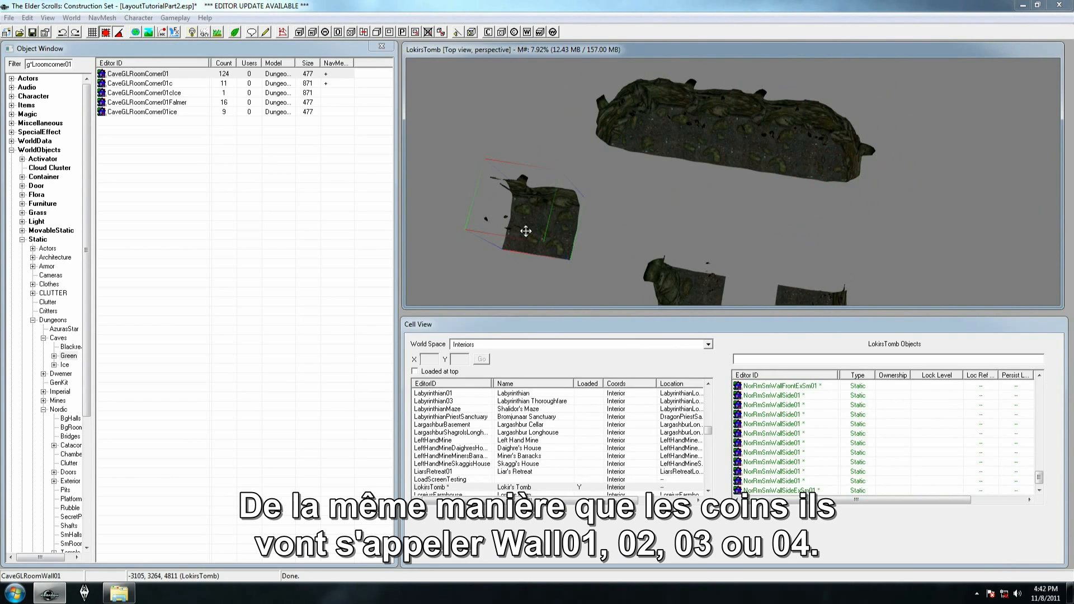
{"action": "key", "text": "ctrl+f"}
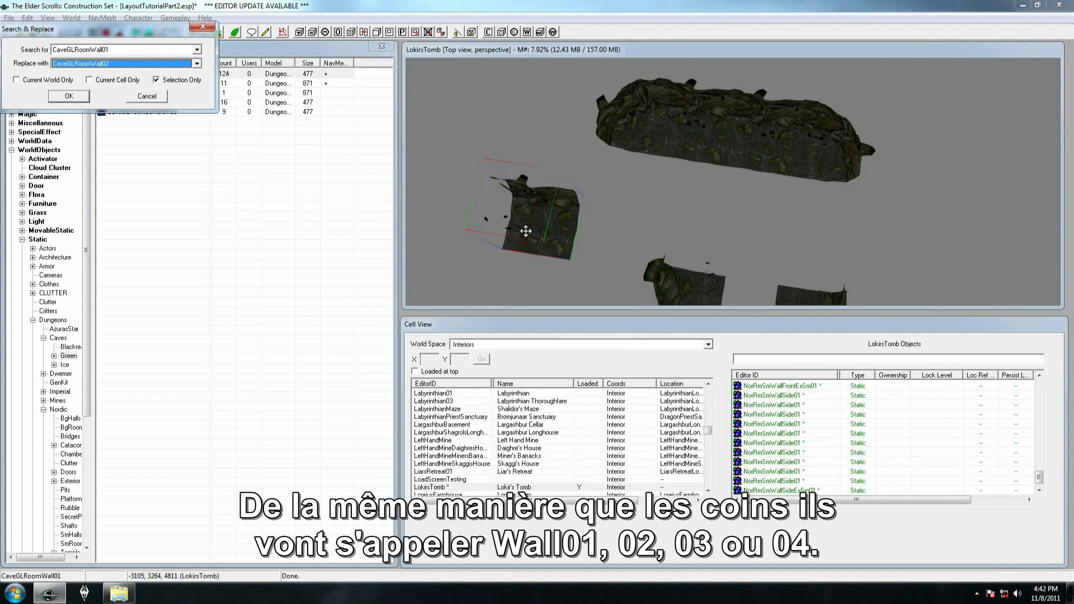
{"action": "key", "text": "Return"}
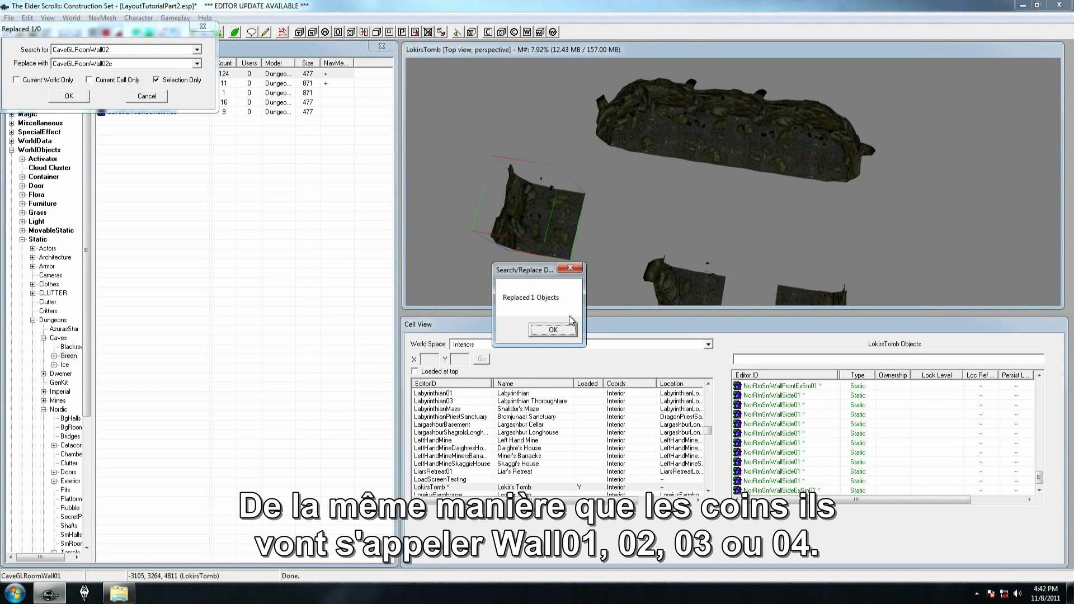
{"action": "left_click", "coordinate": [554, 330]}
Run two CaveGLRoomWall02 pieces down from CaveGLRoomCorner01 and attach CaveGLRoomCorner02 at their end
{"action": "left_click_drag", "start_coordinate": [539, 204], "coordinate": [609, 226]}
{"action": "scroll", "coordinate": [618, 170], "scroll_direction": "down", "scroll_amount": 2}
{"action": "key", "text": "ctrl+d"}
{"action": "middle_click_drag", "start_coordinate": [708, 290], "coordinate": [712, 213]}
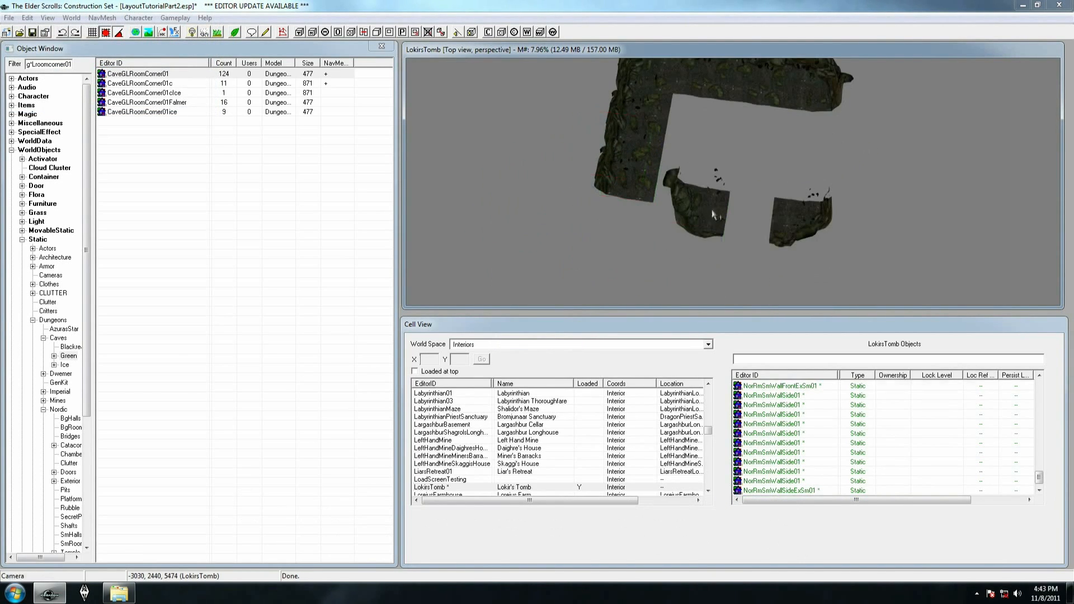
{"action": "left_click_drag", "start_coordinate": [713, 213], "coordinate": [633, 232]}
{"action": "left_click_drag", "start_coordinate": [811, 223], "coordinate": [801, 252]}
{"action": "scroll", "coordinate": [647, 120], "scroll_direction": "down", "scroll_amount": 1}
{"action": "middle_click_drag", "start_coordinate": [647, 120], "coordinate": [637, 167]}
Duplicate the two CaveGLRoomWall02 pieces, replace the copies with CaveGLRoomWall03 and fit them between the two lower corners
{"action": "left_click", "coordinate": [637, 166]}
{"action": "key", "text": "ctrl+d"}
{"action": "left_click_drag", "start_coordinate": [636, 167], "coordinate": [698, 223]}
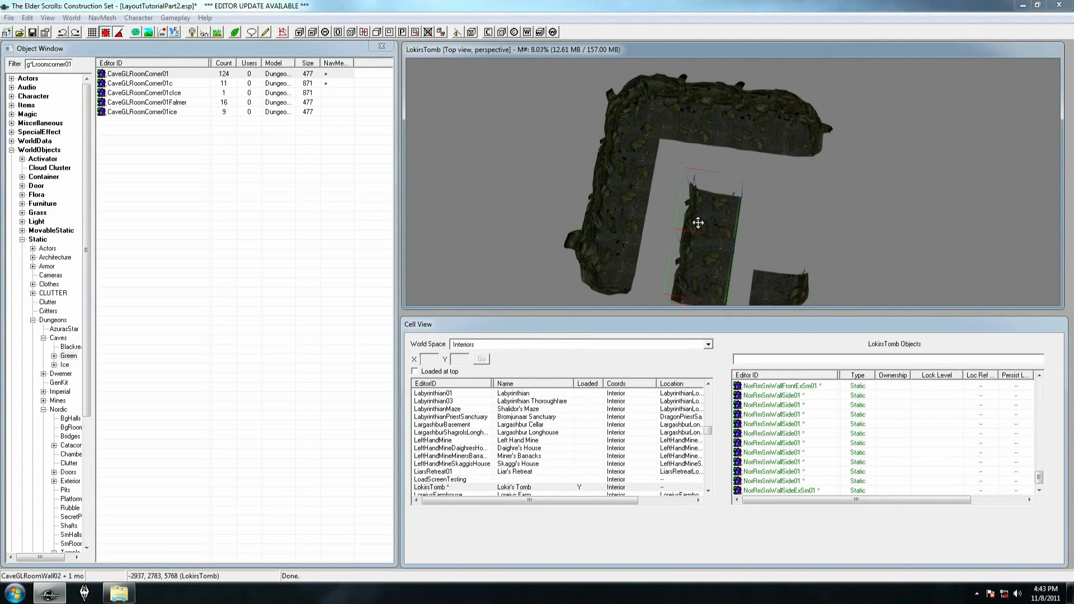
{"action": "key", "text": "ctrl+f"}
{"action": "key", "text": "Escape"}
{"action": "key", "text": "ctrl+f"}
{"action": "key", "text": "Down"}
{"action": "key", "text": "Return"}
{"action": "key", "text": "Return"}
{"action": "left_click_drag", "start_coordinate": [735, 201], "coordinate": [720, 281]}
{"action": "mouse_move", "coordinate": [775, 288]}
{"action": "left_mouse_down"}
{"action": "mouse_move", "coordinate": [785, 282]}
{"action": "mouse_move", "coordinate": [776, 281]}
{"action": "left_mouse_up"}
Close the last open side of the room with two duplicated wall pieces replaced by CaveGLRoomWall04
{"action": "left_click", "coordinate": [721, 282]}
{"action": "key", "text": "ctrl+d"}
{"action": "left_click_drag", "start_coordinate": [722, 283], "coordinate": [799, 215]}
{"action": "key", "text": "ctrl+f"}
{"action": "key", "text": "Down"}
{"action": "key", "text": "Return"}
{"action": "key", "text": "Return"}
{"action": "key", "text": "ctrl+d"}
{"action": "left_click", "coordinate": [783, 214]}
{"action": "mouse_move", "coordinate": [791, 206]}
{"action": "middle_mouse_down", "text": "shift"}
{"action": "mouse_move", "coordinate": [777, 218]}
{"action": "mouse_move", "coordinate": [783, 188]}
{"action": "middle_mouse_up", "text": "shift"}
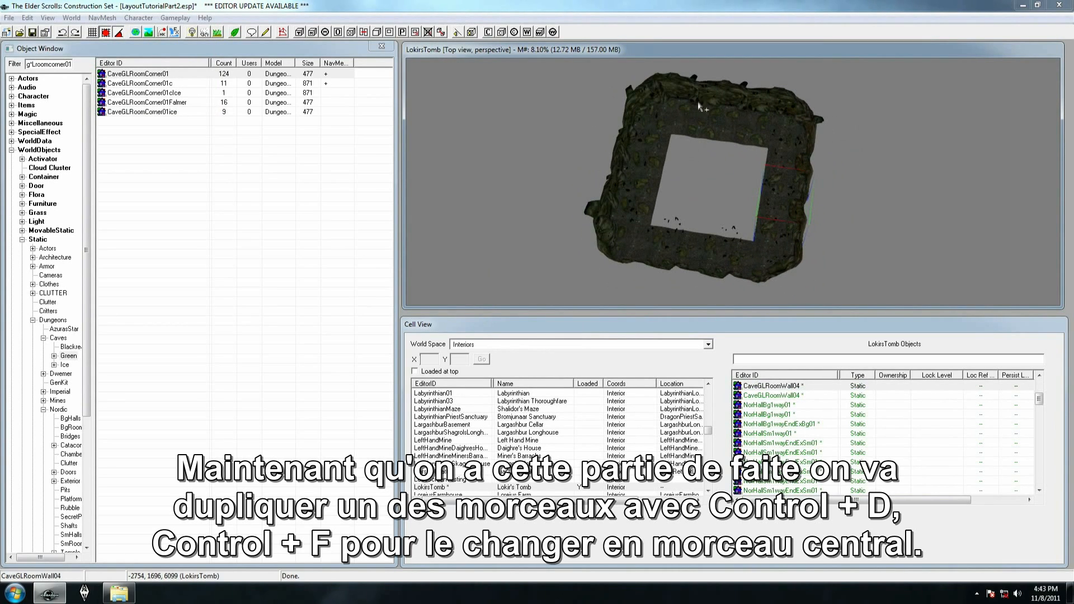
Duplicate a CaveGLRoomWall04 piece into the central opening and replace the copy with CaveGLRoomMid01
{"action": "key", "text": "ctrl+d"}
{"action": "left_click_drag", "start_coordinate": [778, 198], "coordinate": [713, 178]}
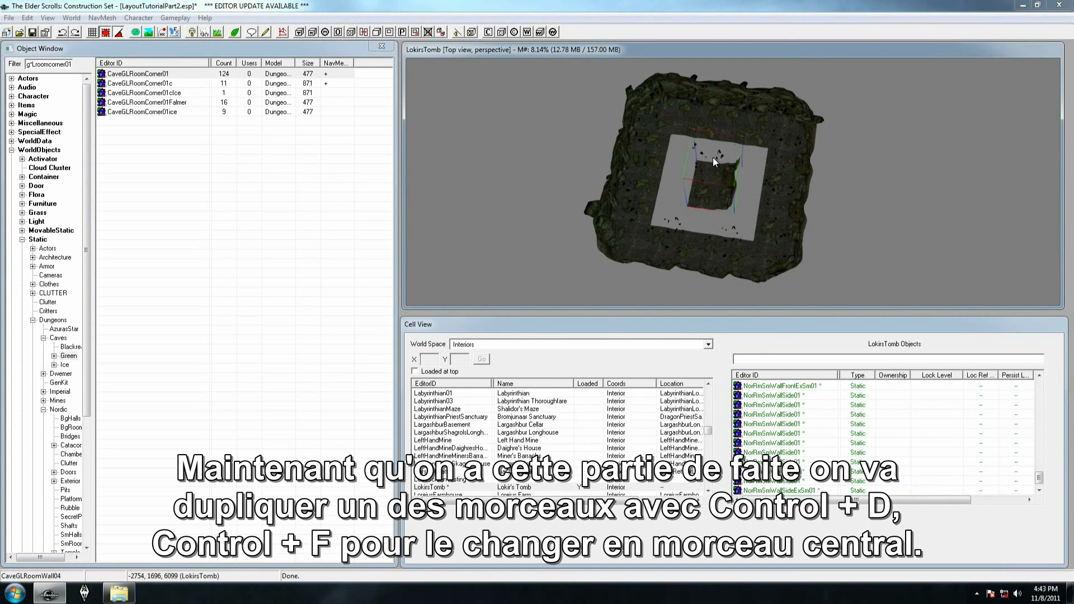
{"action": "key", "text": "ctrl+f"}
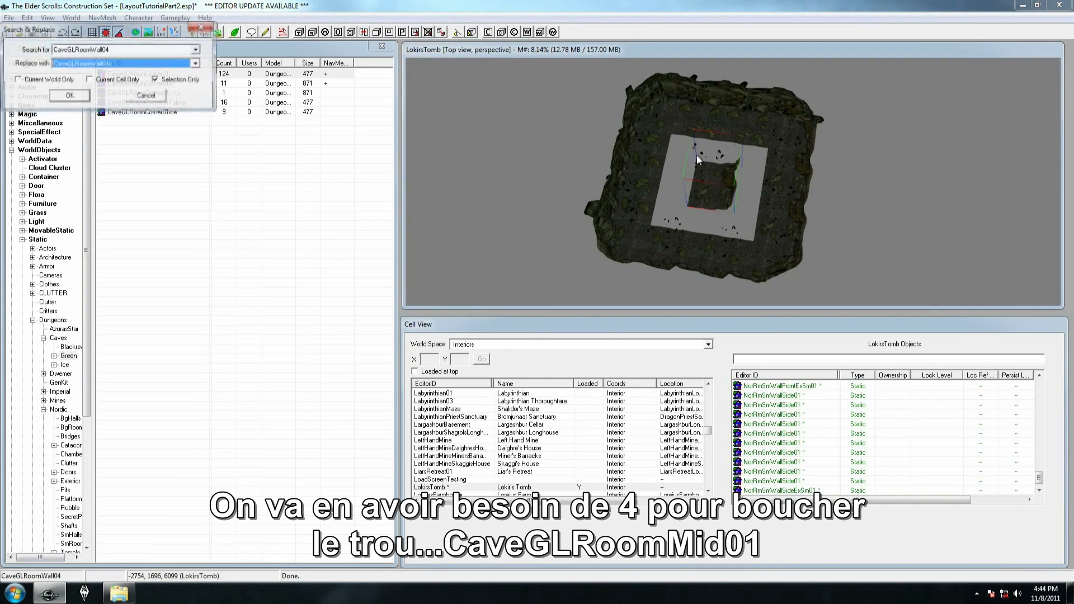
{"action": "type", "text": "cavegl"}
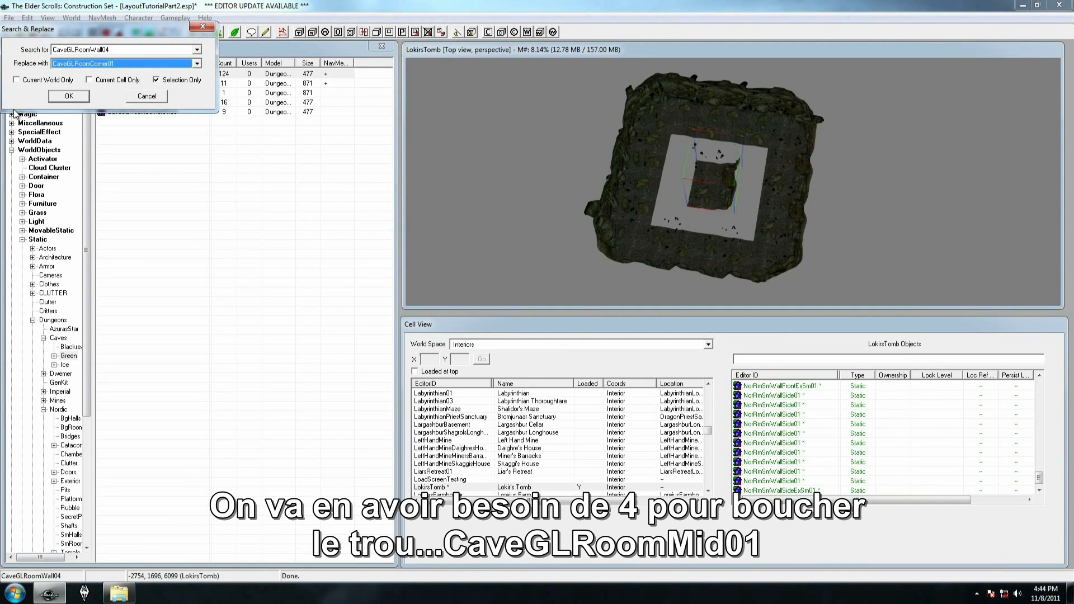
{"action": "key", "text": "Return"}
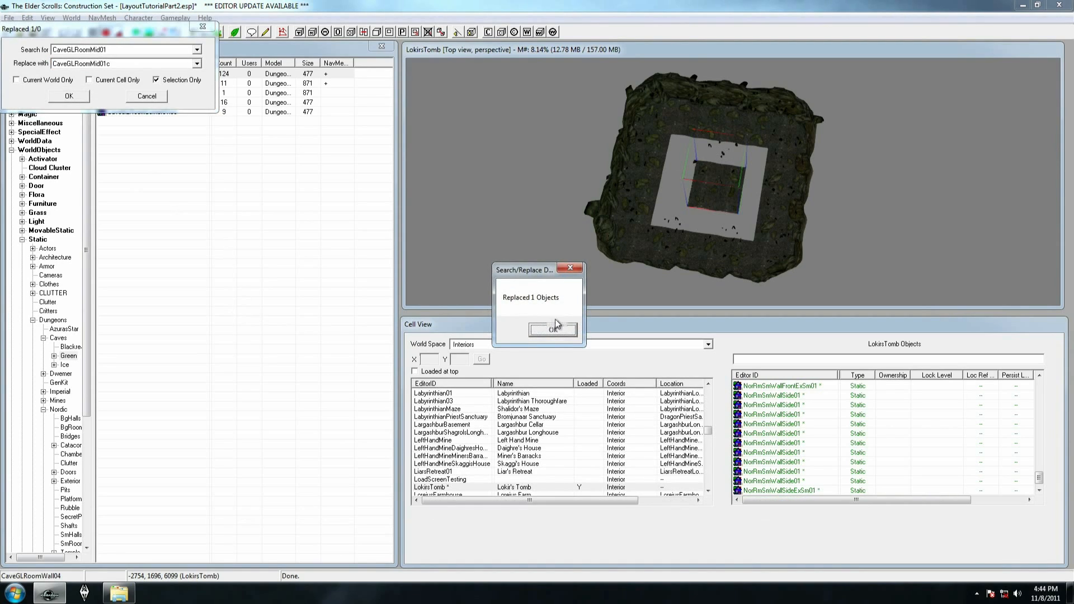
{"action": "left_click", "coordinate": [569, 334]}
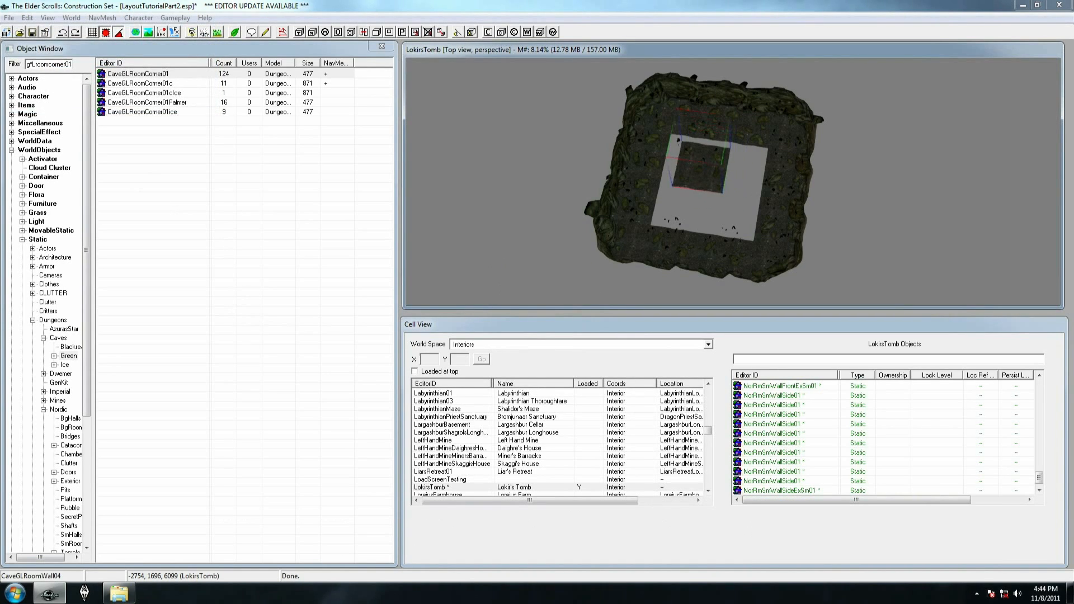
Fill the rest of the central opening with duplicates of CaveGLRoomMid01, using four middle pieces in all
{"action": "key", "text": "ctrl+d"}
{"action": "left_click_drag", "start_coordinate": [688, 156], "coordinate": [682, 198]}
{"action": "key", "text": "ctrl+d"}
{"action": "left_click", "coordinate": [727, 154]}
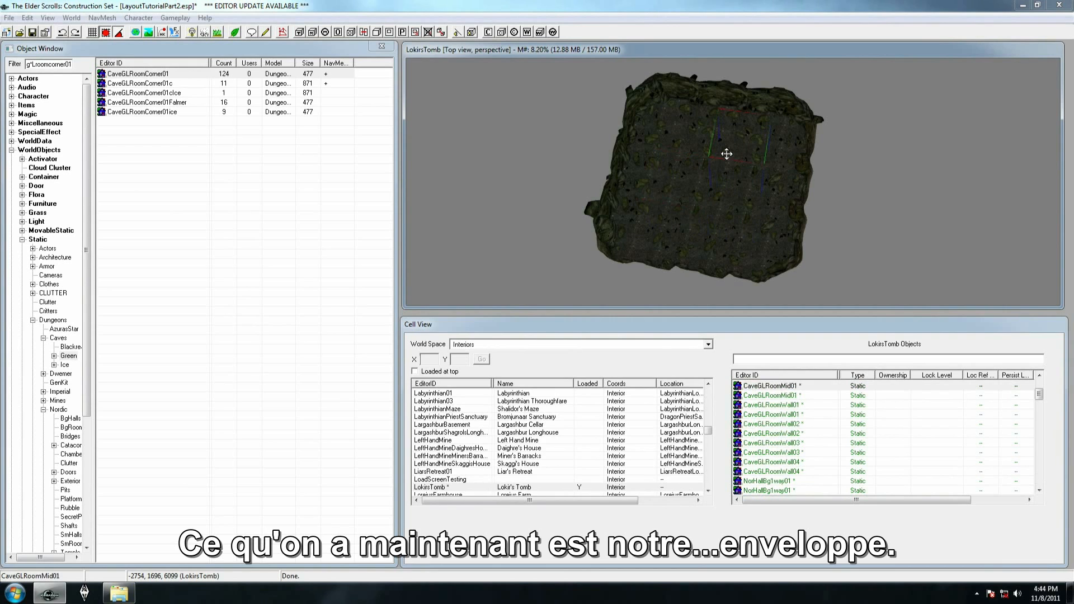
Examine the cave room shell from several angles and go back to the end of the large Nordic hallway
{"action": "middle_click_drag", "start_coordinate": [727, 154], "coordinate": [673, 177], "text": "shift"}
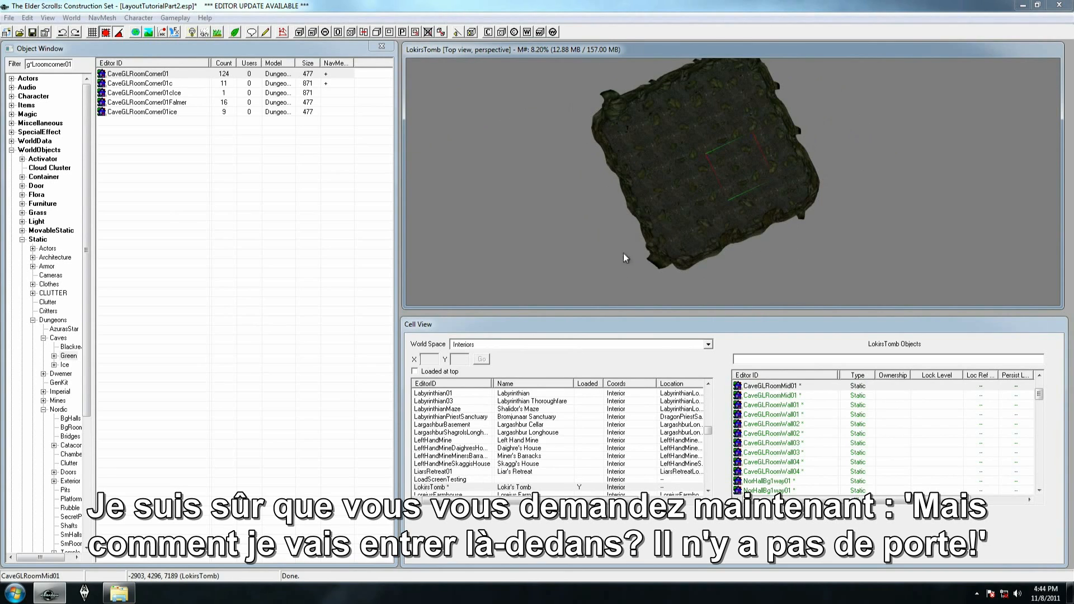
{"action": "middle_click_drag", "start_coordinate": [623, 253], "coordinate": [551, 184], "text": "shift"}
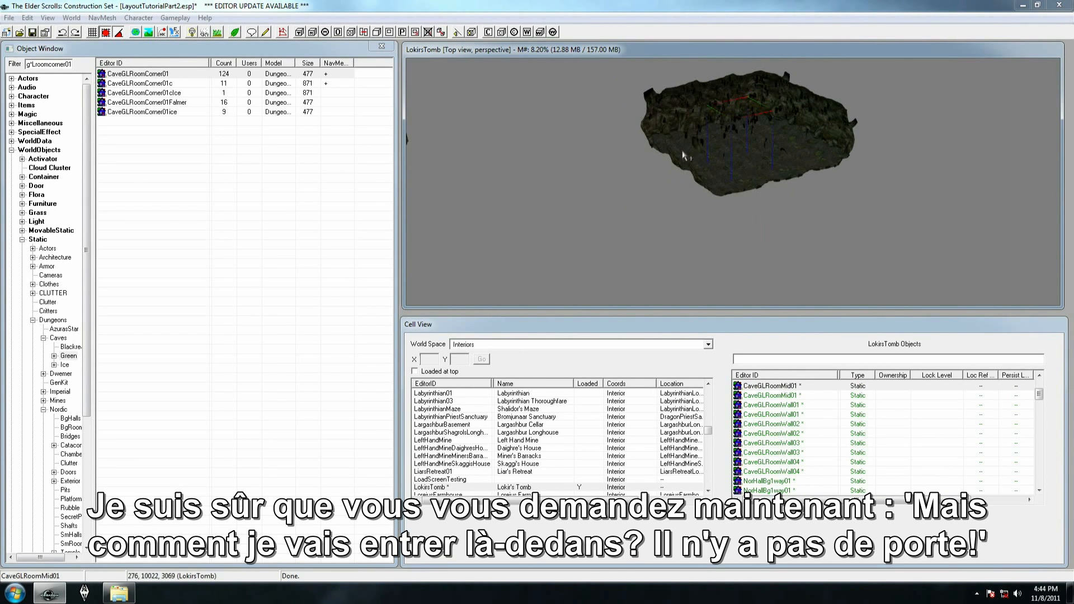
{"action": "middle_click_drag", "start_coordinate": [704, 146], "coordinate": [754, 180], "text": "shift"}
{"action": "left_click", "coordinate": [659, 142]}
{"action": "middle_click_drag", "start_coordinate": [659, 142], "coordinate": [692, 247], "text": "shift"}
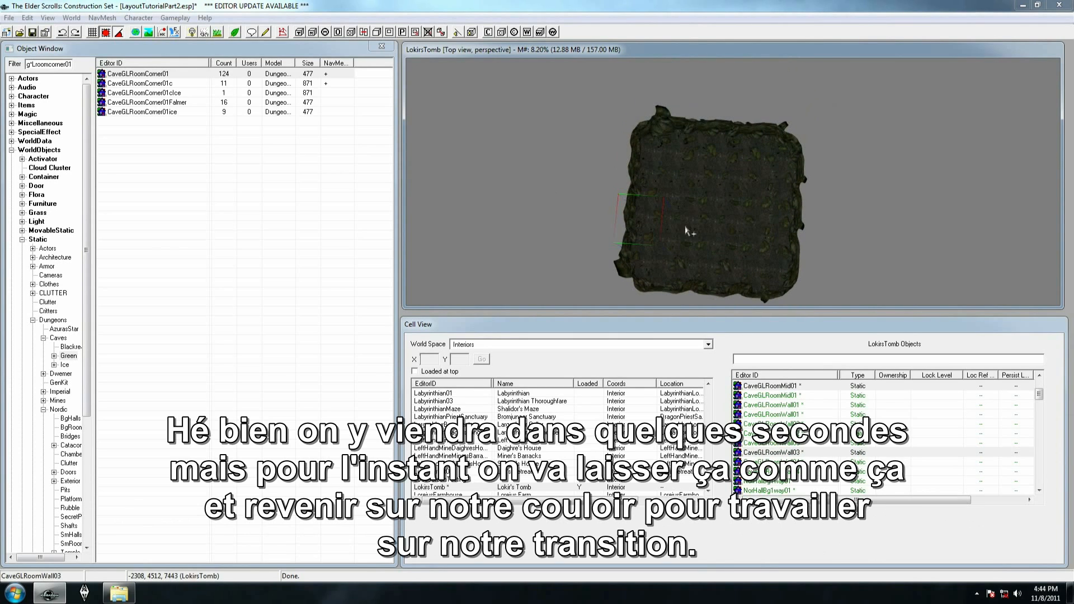
{"action": "middle_click_drag", "start_coordinate": [540, 274], "coordinate": [679, 21]}
{"action": "middle_click_drag", "start_coordinate": [696, 297], "coordinate": [702, 137]}
{"action": "middle_click_drag", "start_coordinate": [666, 279], "coordinate": [548, 160]}
Lengthen the large Nordic hallway by duplicating its end piece NorHallBg1way01 and attaching the copy at the open end
{"action": "left_click", "coordinate": [700, 175]}
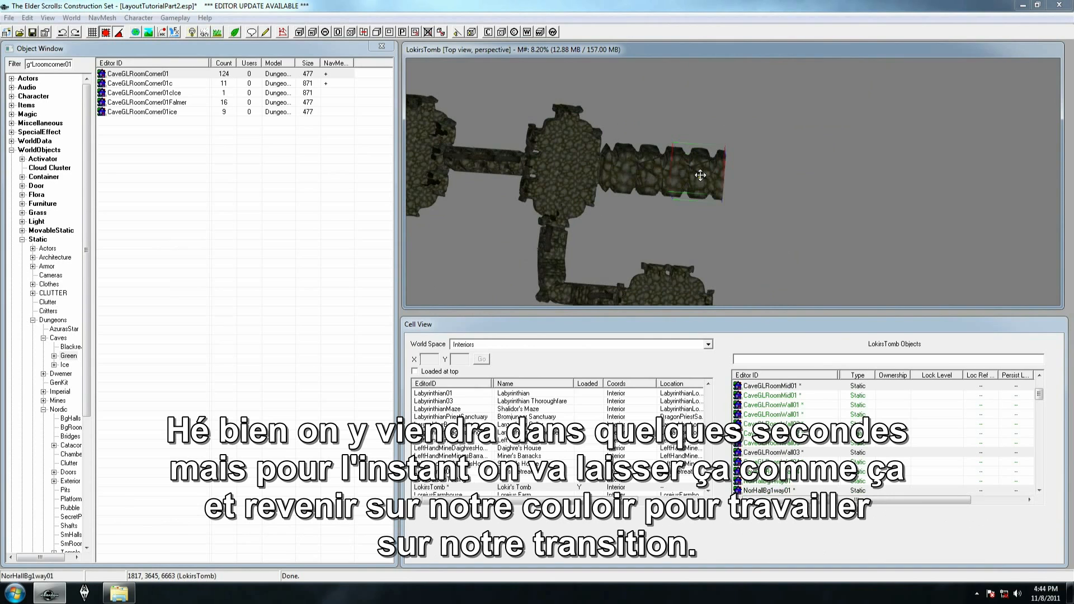
{"action": "scroll", "coordinate": [700, 175], "scroll_direction": "up", "scroll_amount": 5}
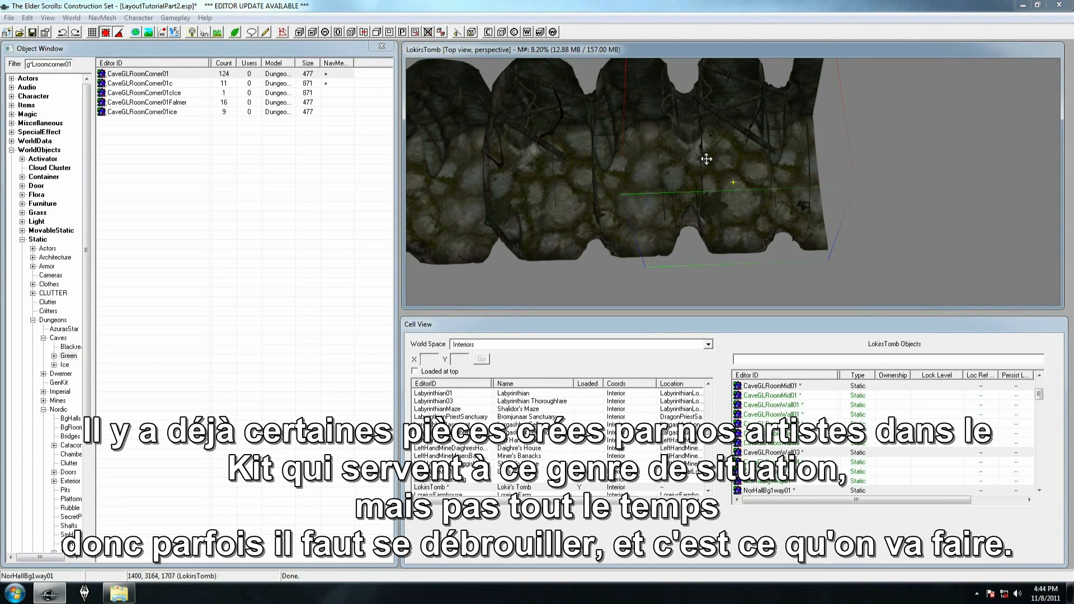
{"action": "scroll", "coordinate": [707, 160], "scroll_direction": "down", "scroll_amount": 2}
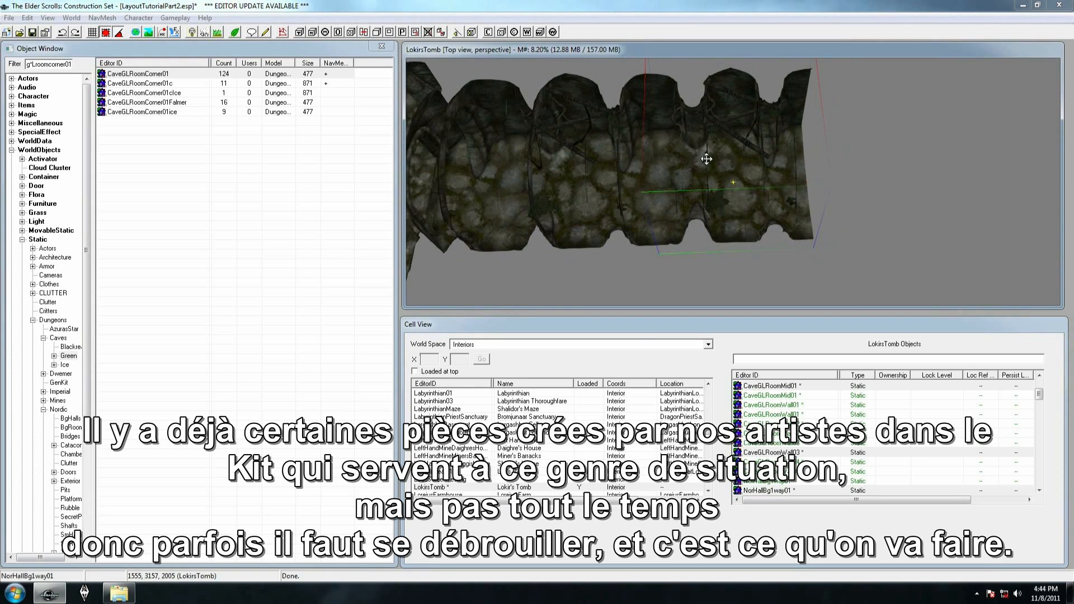
{"action": "middle_click_drag", "start_coordinate": [699, 156], "coordinate": [684, 179], "text": "shift"}
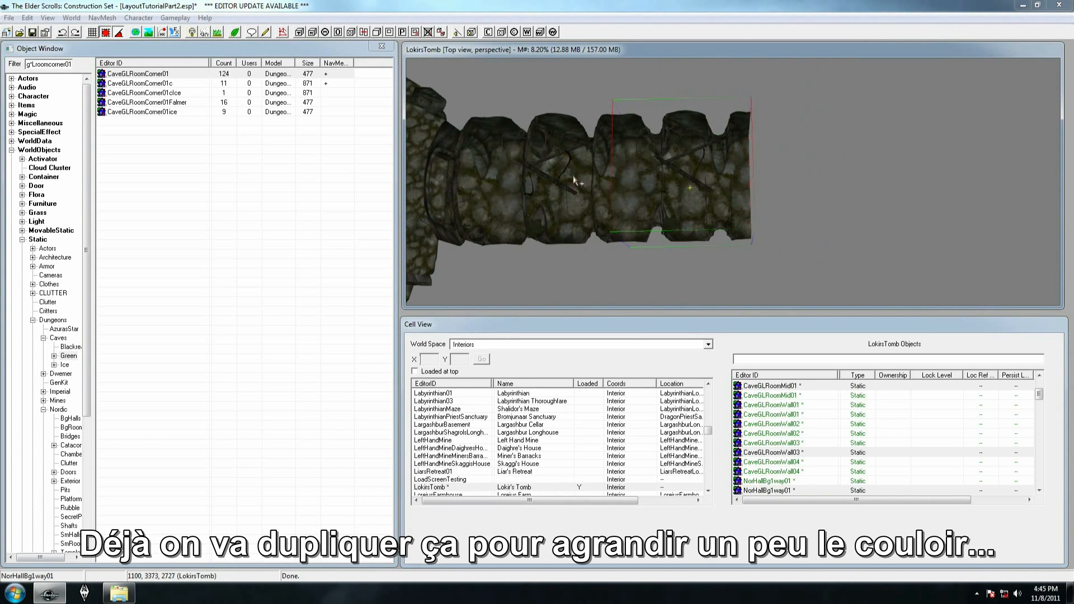
{"action": "key", "text": "ctrl+d"}
{"action": "left_click_drag", "start_coordinate": [637, 183], "coordinate": [751, 168]}
{"action": "scroll", "coordinate": [784, 179], "scroll_direction": "down", "scroll_amount": 1}
{"action": "middle_click_drag", "start_coordinate": [785, 179], "coordinate": [730, 186]}
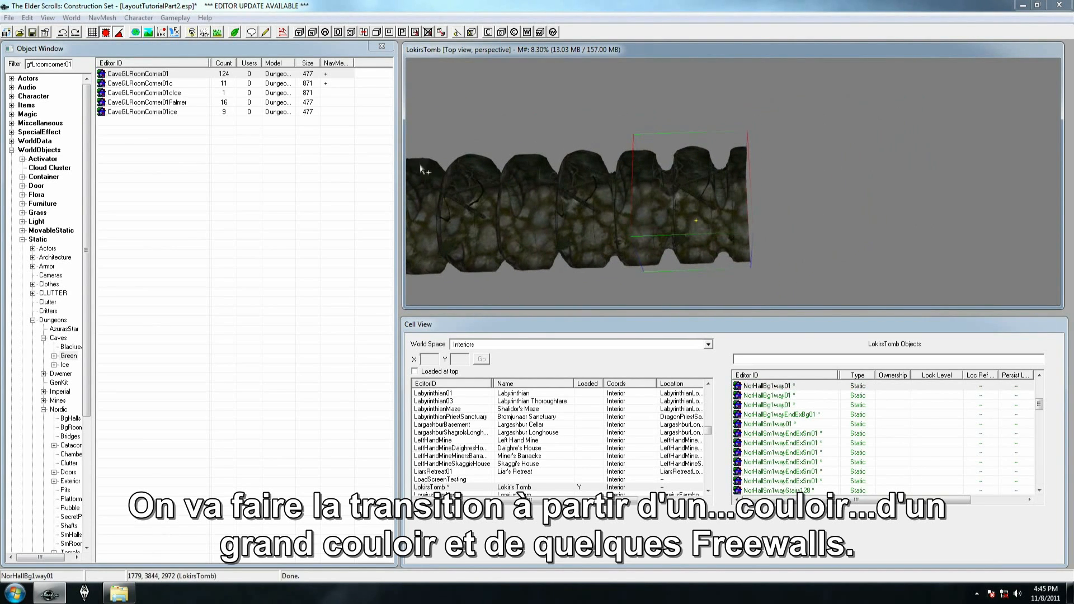
Filter the object list by caveg*lwalldoorl01
{"action": "double_click", "coordinate": [71, 65]}
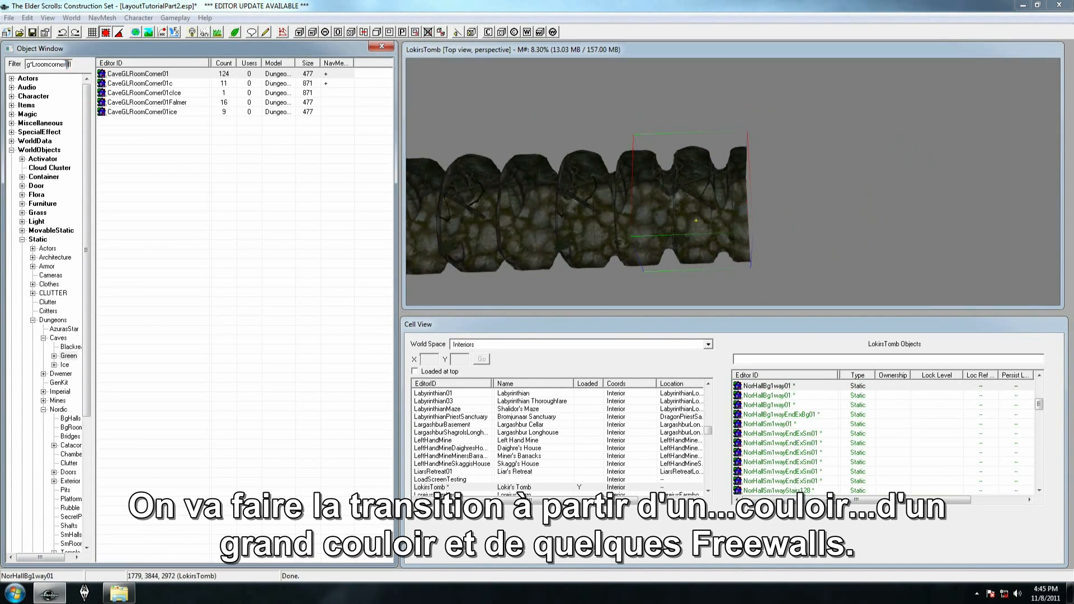
{"action": "key", "text": "Right"}
{"action": "key", "text": "Right"}
{"action": "key", "text": "Right"}
{"action": "key", "text": "Right"}
{"action": "key", "text": "Right"}
{"action": "key", "text": "Right"}
{"action": "key", "text": "Right"}
{"action": "key", "text": "BackSpace"}
{"action": "key", "text": "BackSpace"}
{"action": "key", "text": "BackSpace"}
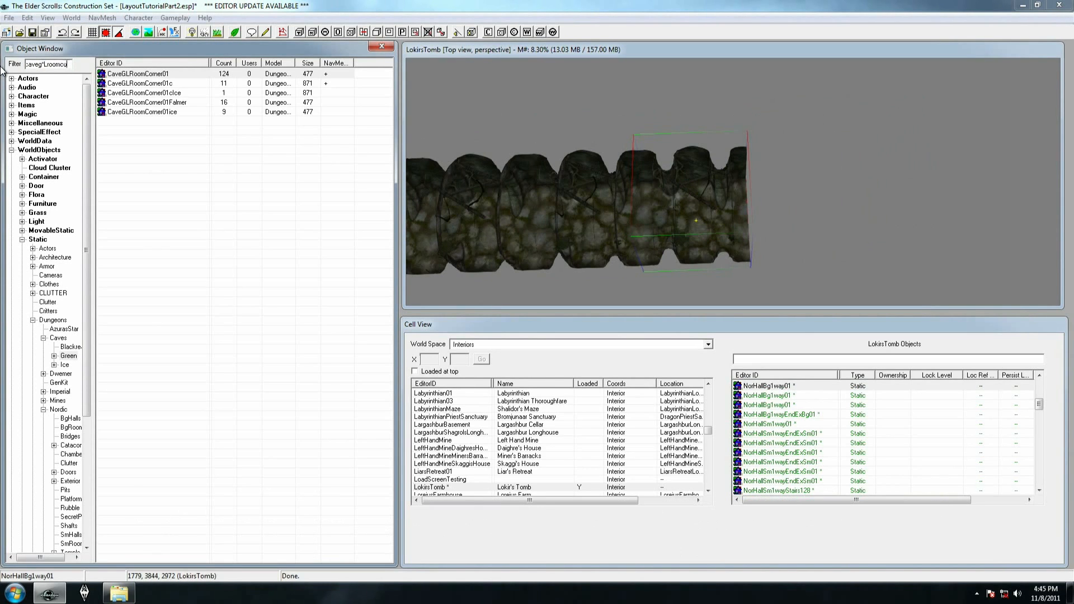
{"action": "key", "text": "BackSpace"}
{"action": "key", "text": "BackSpace"}
{"action": "key", "text": "BackSpace"}
{"action": "key", "text": "BackSpace"}
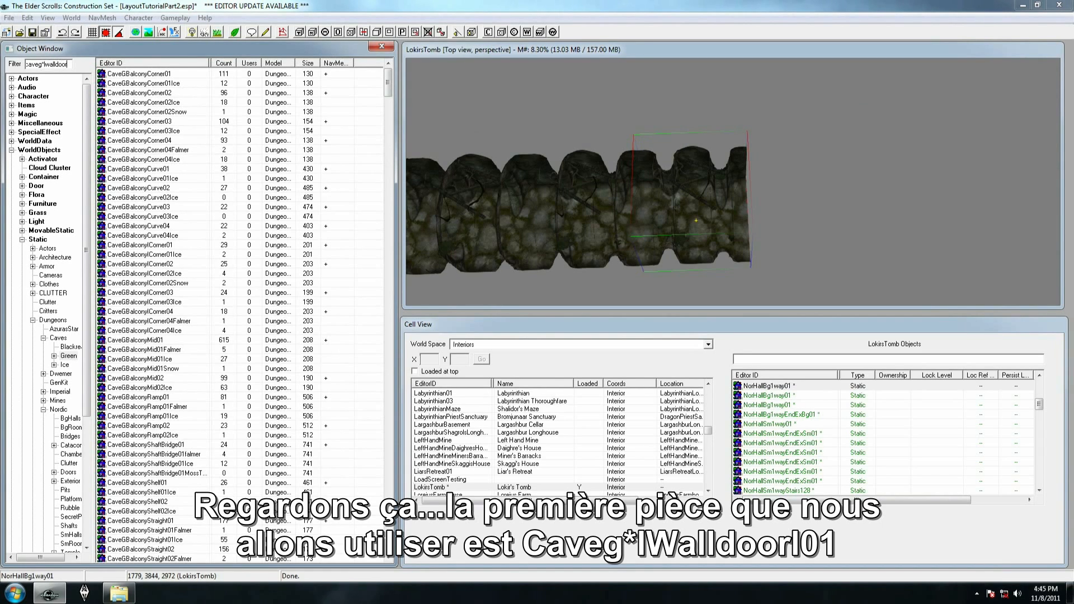
{"action": "type", "text": "l01"}
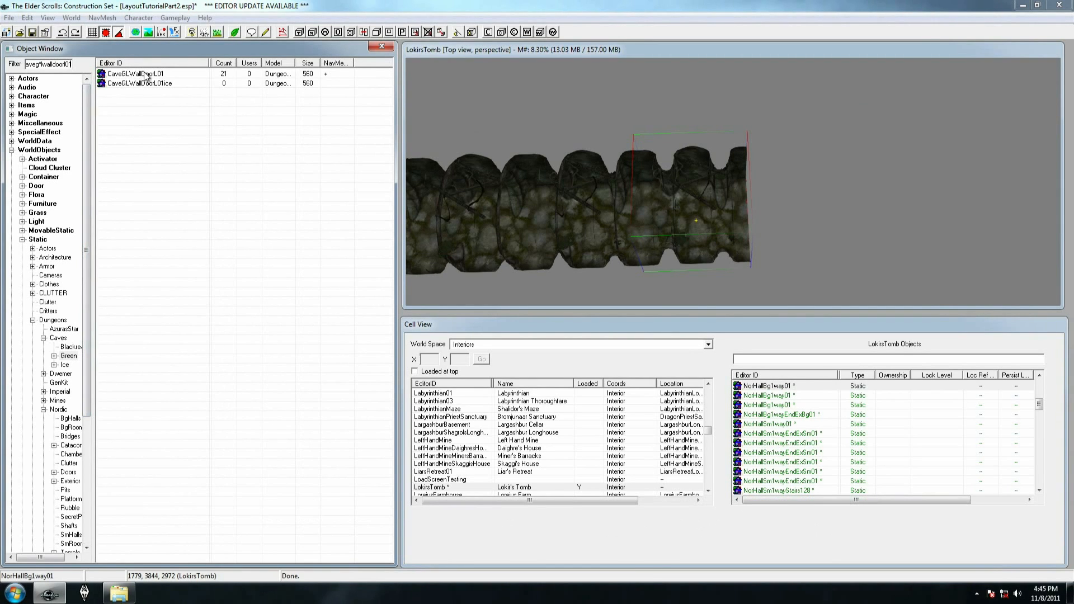
Place a CaveGLWallDoorL01 piece in the cell beyond the open end of the Nordic hallway
{"action": "left_click_drag", "start_coordinate": [140, 74], "coordinate": [869, 206]}
{"action": "left_click_drag", "start_coordinate": [733, 215], "coordinate": [861, 128]}
{"action": "middle_click_drag", "start_coordinate": [861, 128], "coordinate": [744, 160]}
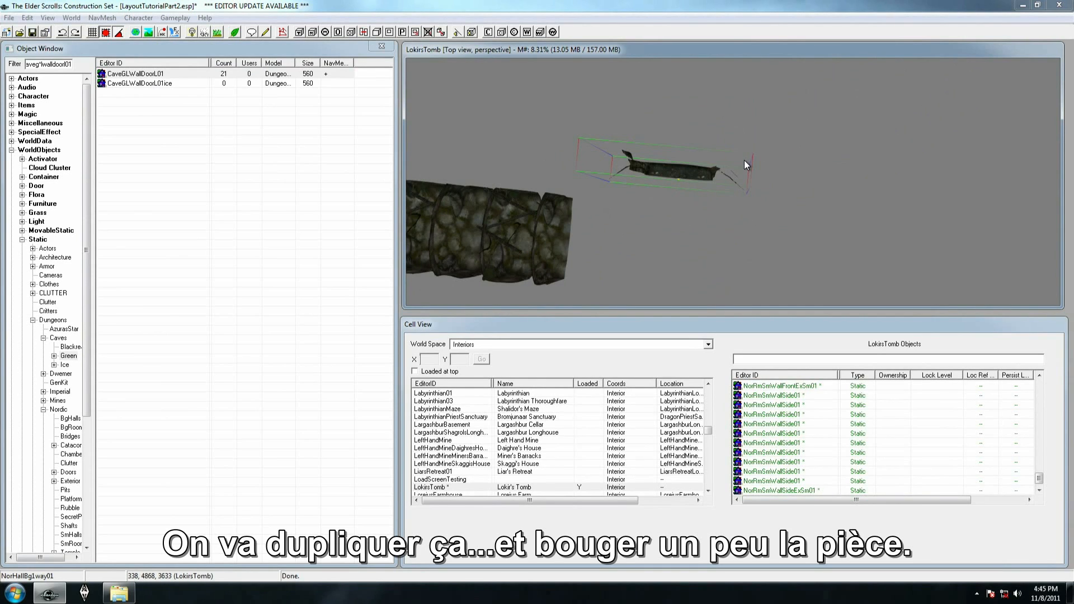
Duplicate CaveGLWallDoorL01, move the copy aside and replace it with CaveGLHall1Way01
{"action": "key", "text": "ctrl+d"}
{"action": "left_click_drag", "start_coordinate": [673, 167], "coordinate": [678, 221]}
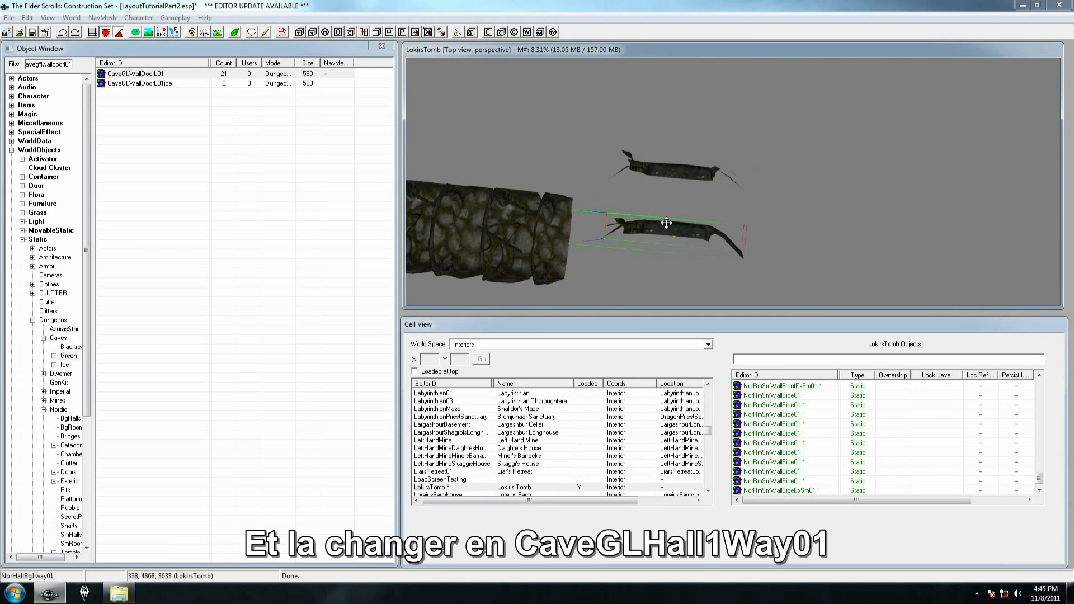
{"action": "key", "text": "ctrl+f"}
{"action": "type", "text": "cavegl"}
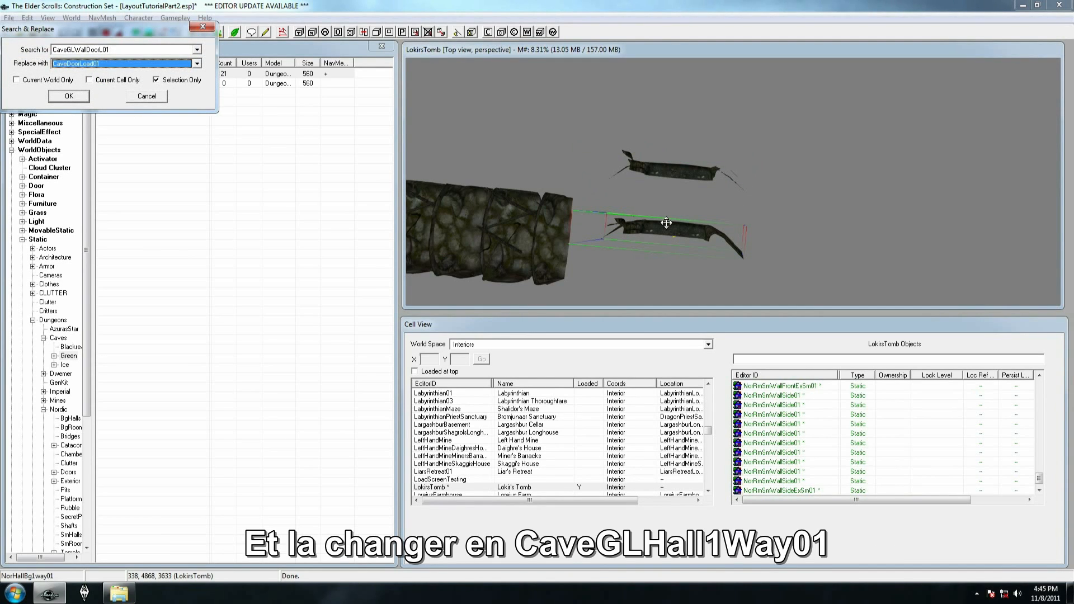
{"action": "type", "text": "h"}
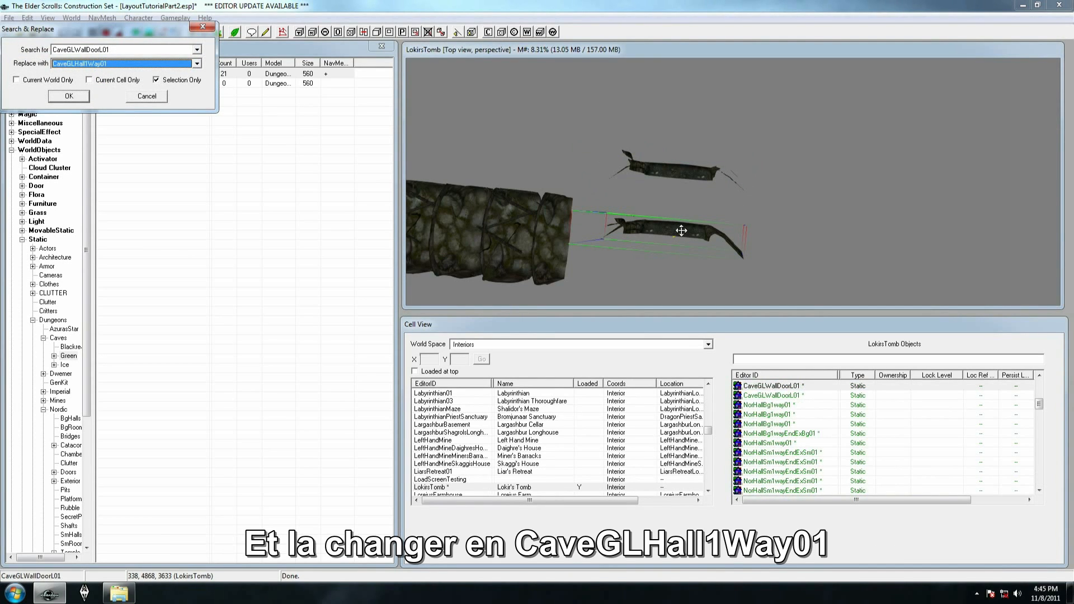
{"action": "key", "text": "Return"}
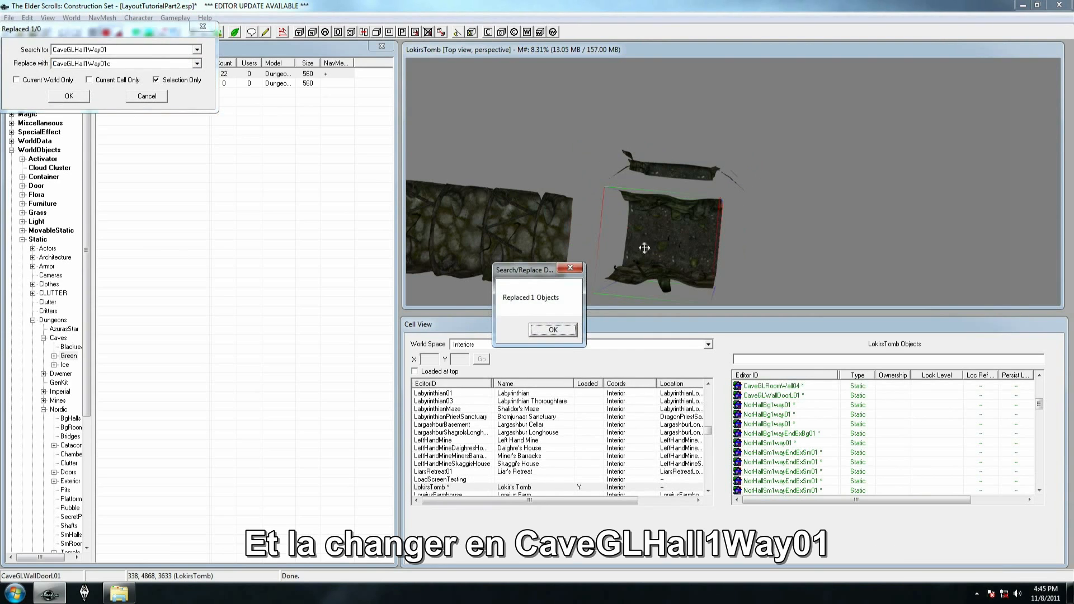
{"action": "left_click", "coordinate": [552, 330]}
Fit the CaveGLHall1Way01 piece against CaveGLWallDoorL01 and check that both line up in the right direction
{"action": "right_click_drag", "start_coordinate": [688, 235], "coordinate": [673, 237]}
{"action": "left_click_drag", "start_coordinate": [673, 237], "coordinate": [678, 219]}
{"action": "scroll", "coordinate": [678, 220], "scroll_direction": "up", "scroll_amount": 5}
{"action": "middle_click_drag", "start_coordinate": [678, 219], "coordinate": [679, 121], "text": "shift"}
{"action": "right_click_drag", "start_coordinate": [746, 150], "coordinate": [722, 149]}
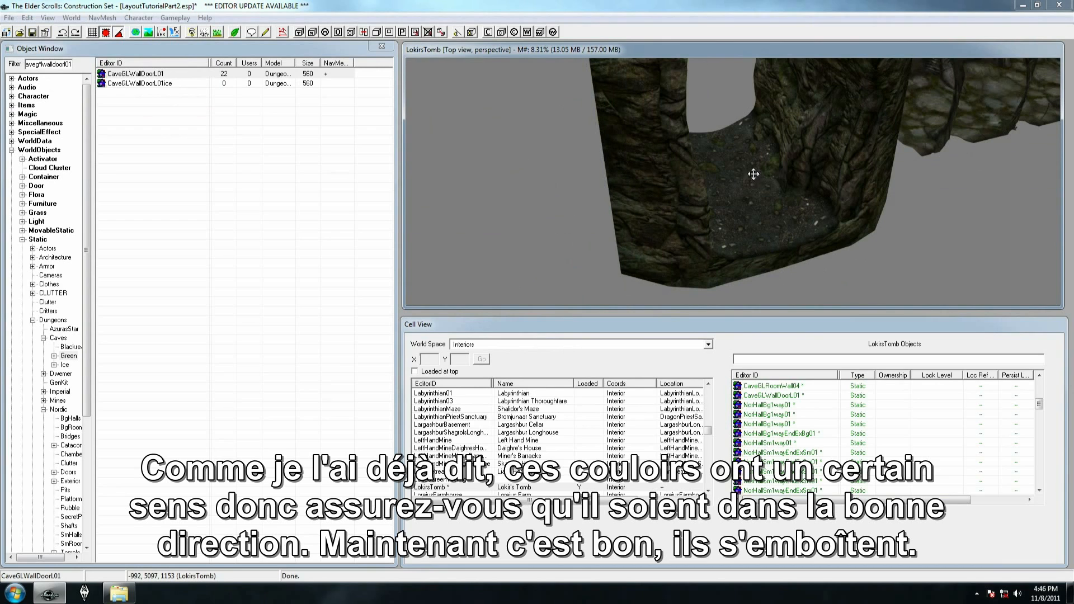
Duplicate the CaveGLWallDoorL01 piece, move the copy aside and replace only that copy with CaveGLWallDoorLB01
{"action": "left_click", "coordinate": [757, 239]}
{"action": "middle_click_drag", "start_coordinate": [743, 218], "coordinate": [794, 250], "text": "shift"}
{"action": "key", "text": "ctrl+d"}
{"action": "left_click_drag", "start_coordinate": [789, 215], "coordinate": [542, 149]}
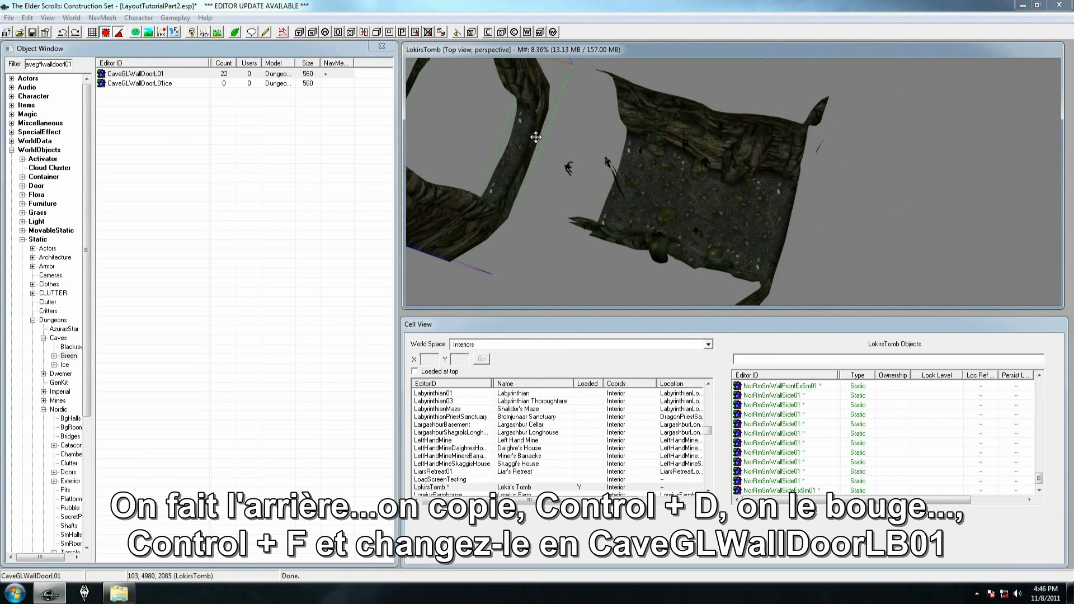
{"action": "key", "text": "ctrl+f"}
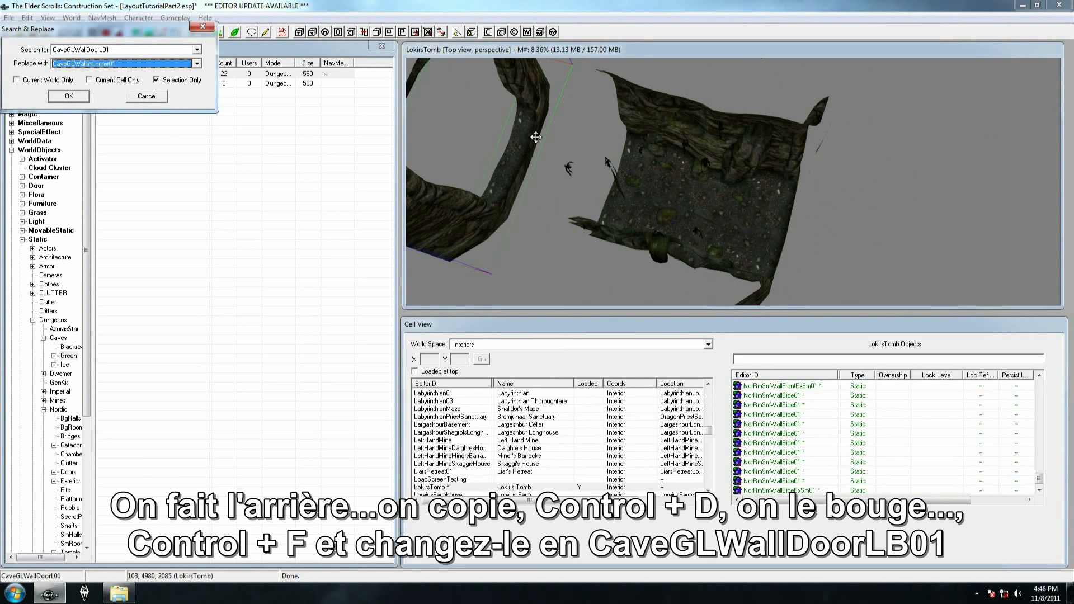
{"action": "key", "text": "Up"}
{"action": "left_click", "coordinate": [69, 97]}
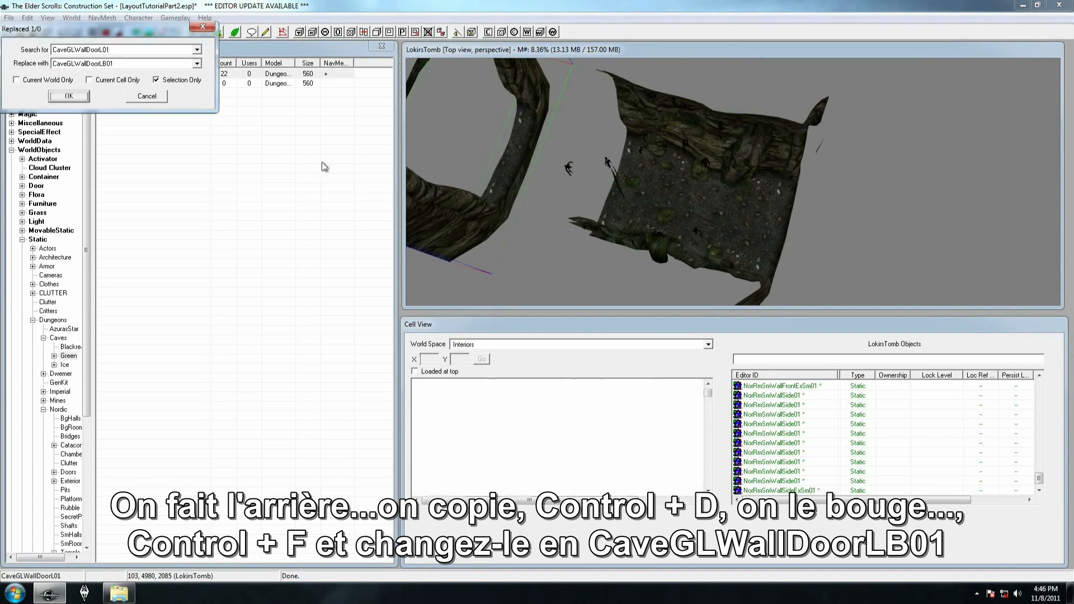
{"action": "left_click", "coordinate": [554, 330]}
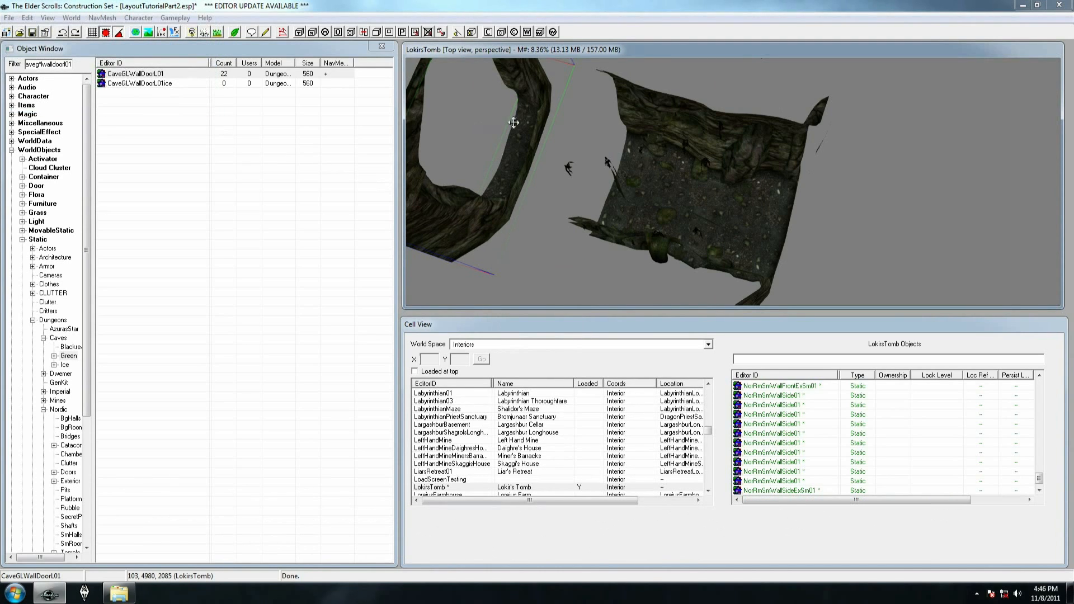
Rotate the CaveGLWallDoorLB01 piece and fit it against CaveGLHall1Way01 at the CaveGLWallDoorL01 end
{"action": "right_click_drag", "start_coordinate": [519, 122], "coordinate": [515, 110]}
{"action": "left_click_drag", "start_coordinate": [503, 121], "coordinate": [596, 149]}
{"action": "left_click", "coordinate": [676, 180], "text": "ctrl"}
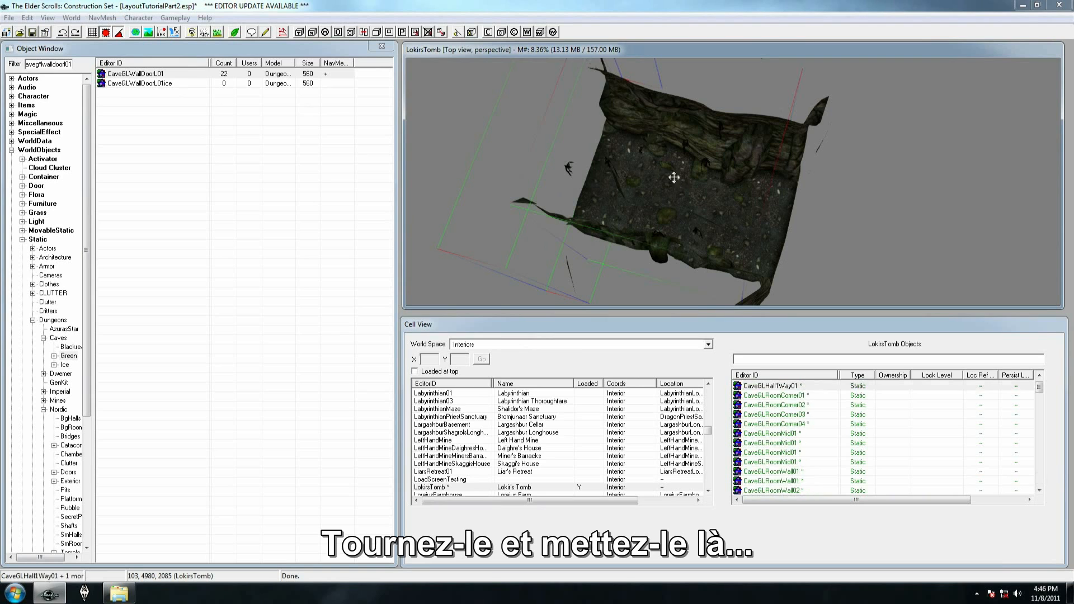
Select the hall piece with both door pieces and move the three-piece transition over the open end of the Nordic hallway
{"action": "left_click", "coordinate": [783, 212], "text": "ctrl"}
{"action": "scroll", "coordinate": [775, 213], "scroll_direction": "down", "scroll_amount": 3}
{"action": "middle_click_drag", "start_coordinate": [648, 229], "coordinate": [745, 192], "text": "shift"}
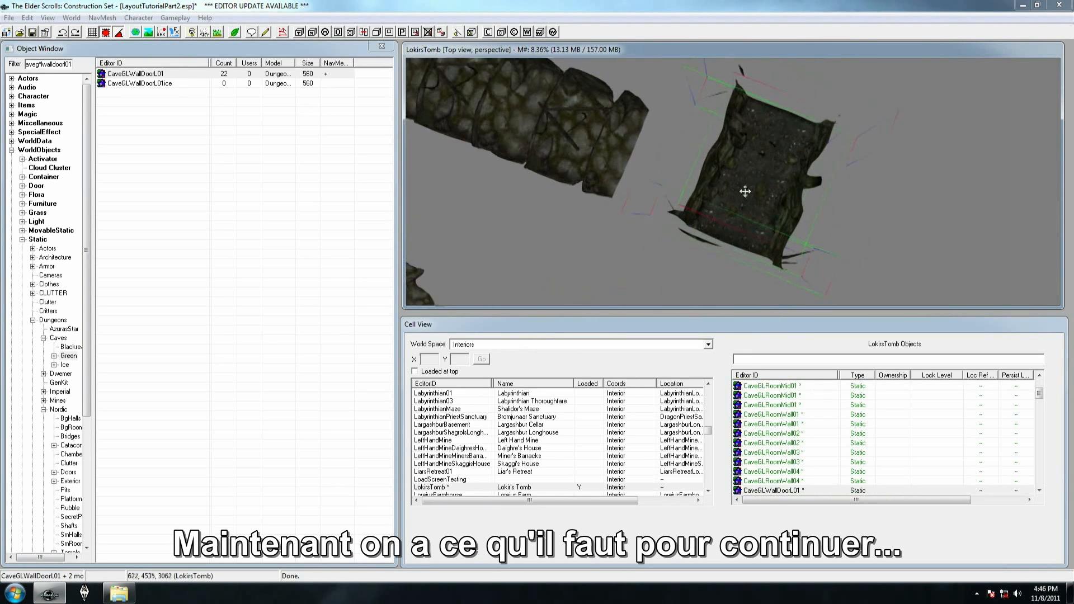
{"action": "right_click_drag", "start_coordinate": [748, 170], "coordinate": [747, 163]}
{"action": "left_click_drag", "start_coordinate": [748, 173], "coordinate": [557, 141]}
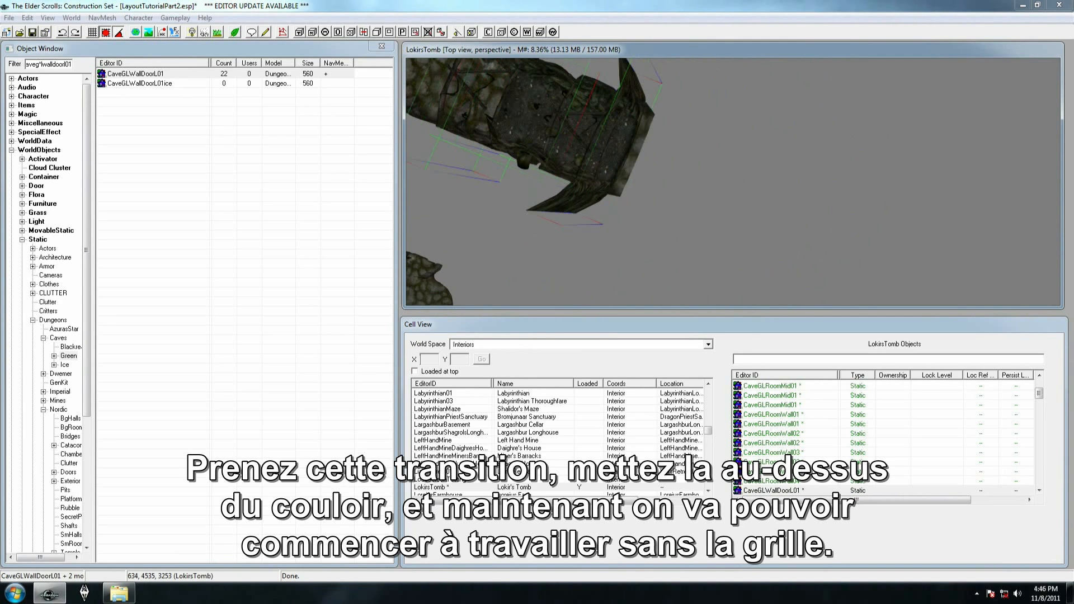
{"action": "left_click_drag", "start_coordinate": [623, 148], "coordinate": [625, 152]}
{"action": "middle_click_drag", "start_coordinate": [629, 150], "coordinate": [669, 207], "text": "shift"}
Turn off grid snapping and lower the cave transition along the Z axis only, fitting it to the Nordic hallway's floor
{"action": "scroll", "coordinate": [666, 206], "scroll_direction": "up", "scroll_amount": 3}
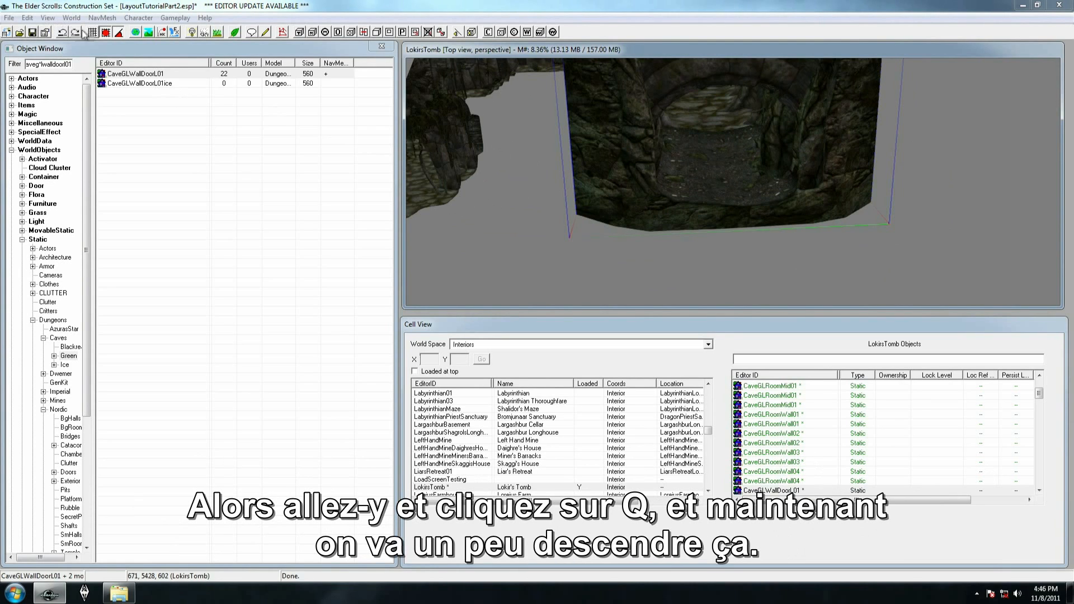
{"action": "left_click", "coordinate": [106, 33]}
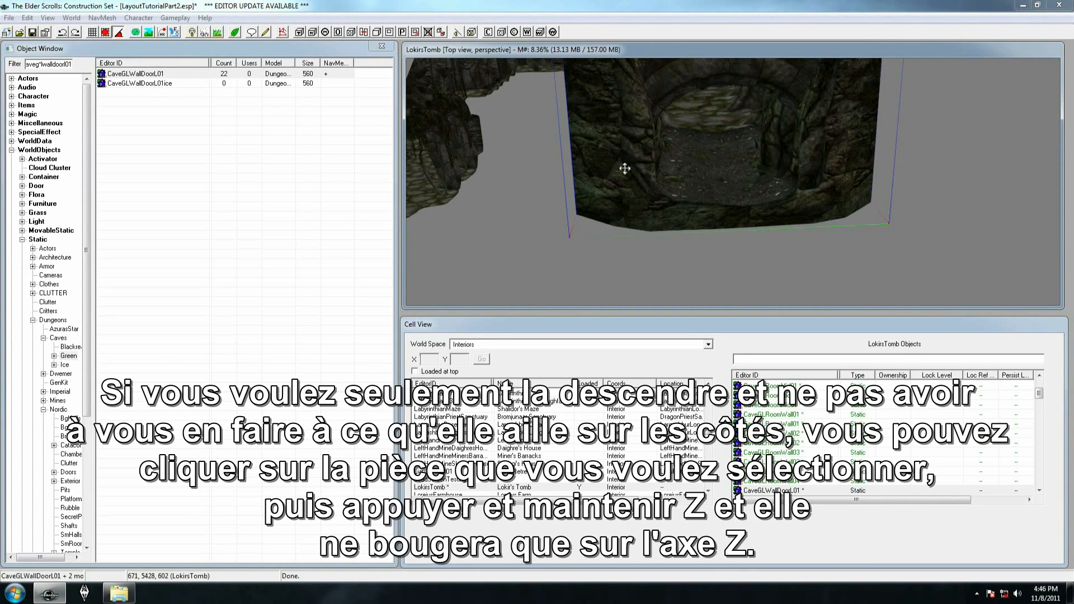
{"action": "mouse_move", "coordinate": [629, 167]}
{"action": "middle_mouse_down", "text": "shift"}
{"action": "mouse_move", "coordinate": [660, 149]}
{"action": "mouse_move", "coordinate": [624, 170]}
{"action": "middle_mouse_up", "text": "shift"}
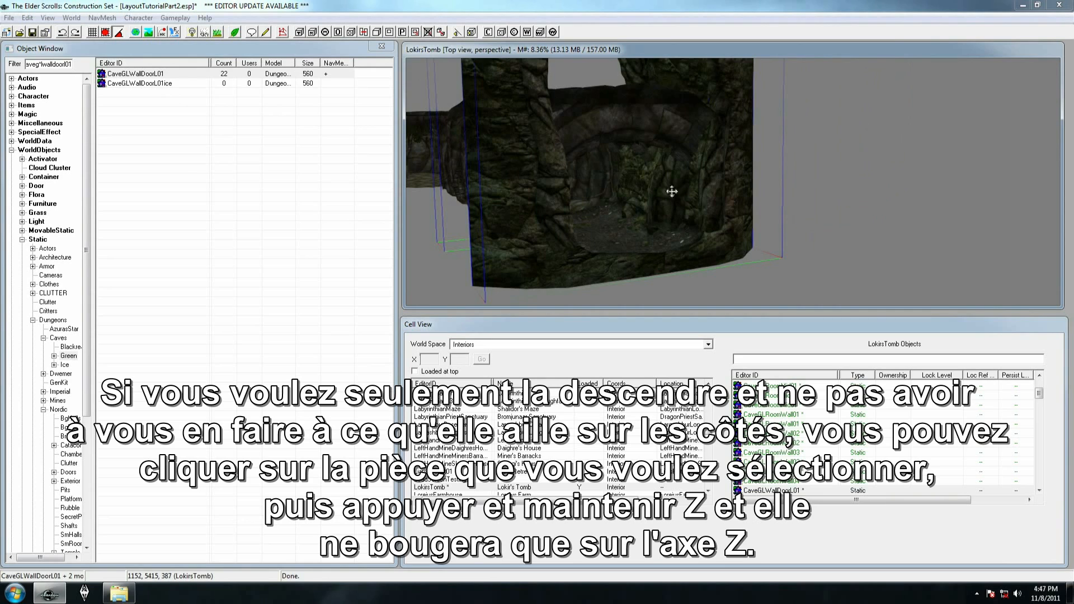
{"action": "middle_click_drag", "start_coordinate": [585, 202], "coordinate": [519, 196], "text": "shift"}
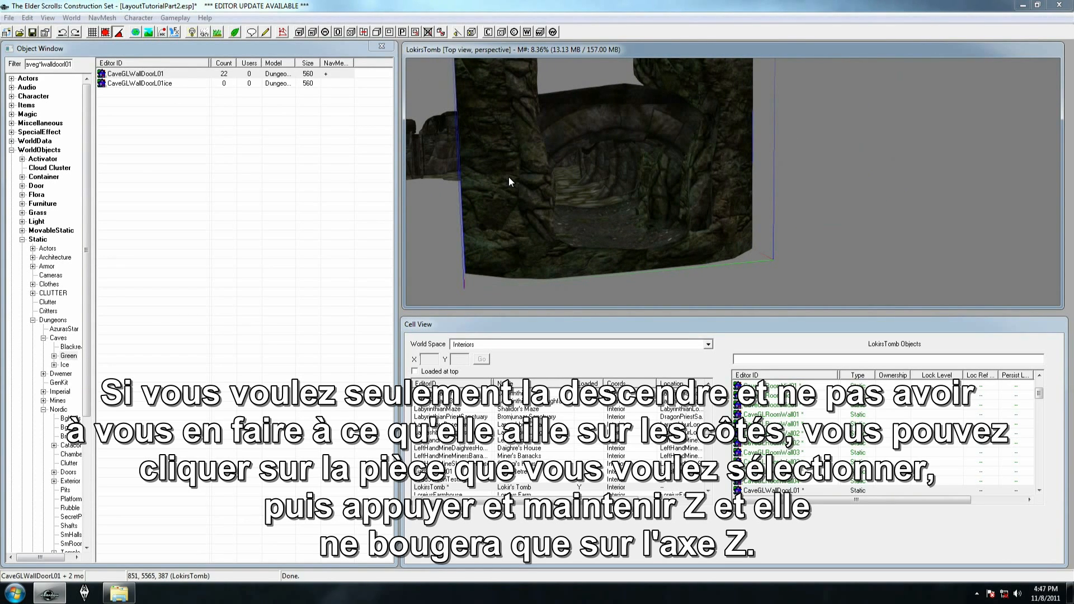
{"action": "key", "text": "z"}
{"action": "mouse_move", "coordinate": [508, 177]}
{"action": "left_mouse_down"}
{"action": "mouse_move", "coordinate": [509, 215]}
{"action": "mouse_move", "coordinate": [508, 185]}
{"action": "left_mouse_up"}
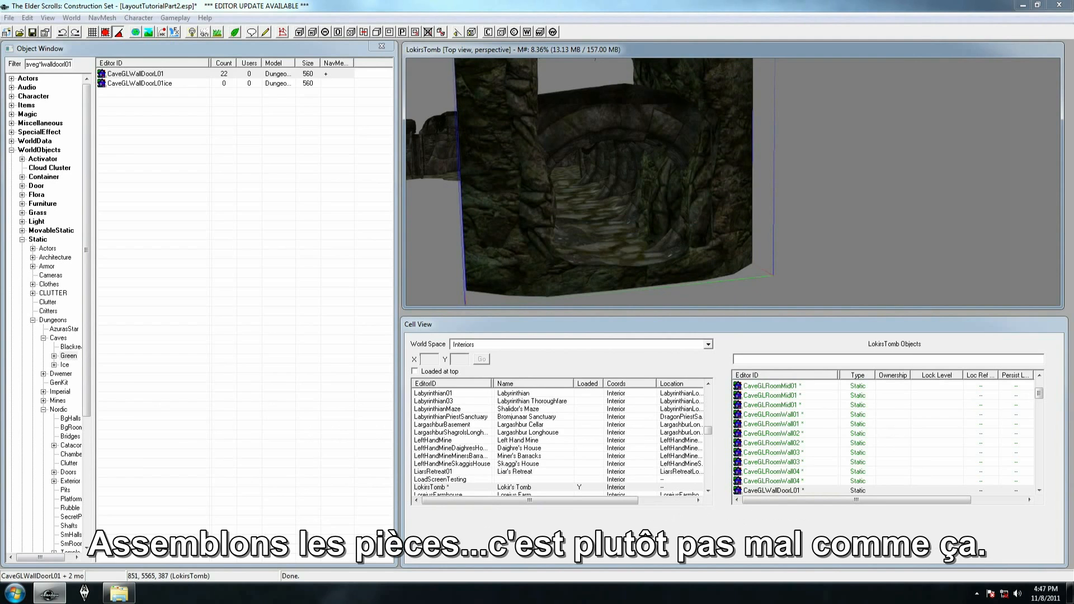
{"action": "middle_click_drag", "start_coordinate": [518, 187], "coordinate": [578, 253], "text": "shift"}
{"action": "mouse_move", "coordinate": [662, 268]}
{"action": "middle_mouse_down", "text": "shift"}
{"action": "mouse_move", "coordinate": [692, 271]}
{"action": "mouse_move", "coordinate": [674, 269]}
{"action": "middle_mouse_up", "text": "shift"}
Select all pieces of the cave room and move them beside the transition at the end of the Nordic hallway
{"action": "left_click_drag", "start_coordinate": [498, 80], "coordinate": [831, 299]}
{"action": "middle_click_drag", "start_coordinate": [684, 238], "coordinate": [670, 116]}
{"action": "left_click_drag", "start_coordinate": [670, 116], "coordinate": [666, 215]}
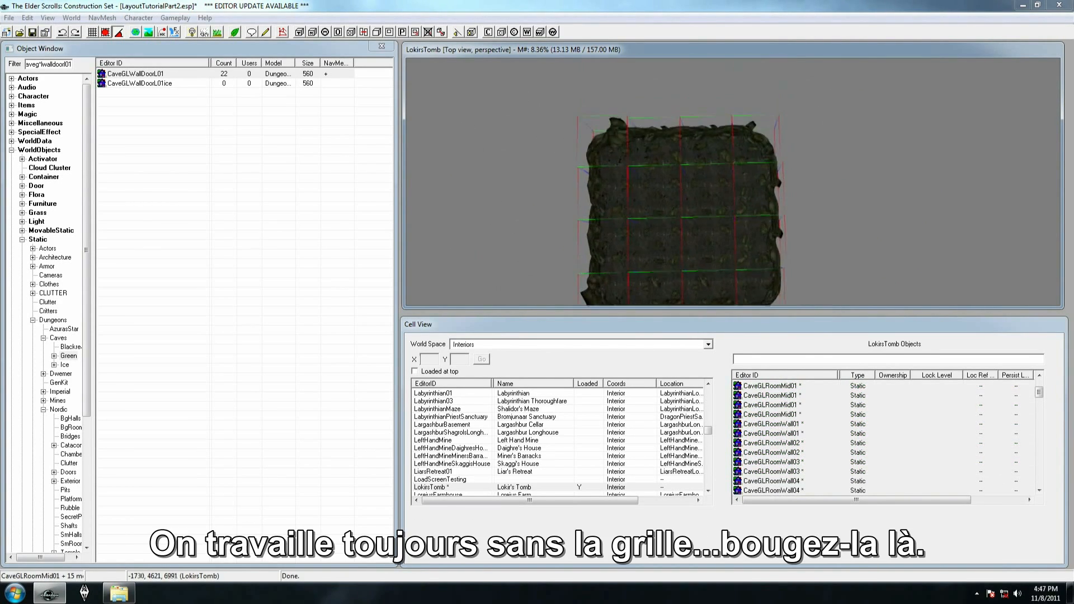
{"action": "middle_click_drag", "start_coordinate": [667, 215], "coordinate": [675, 131]}
{"action": "left_click_drag", "start_coordinate": [675, 131], "coordinate": [677, 212]}
{"action": "middle_click_drag", "start_coordinate": [677, 212], "coordinate": [693, 61]}
{"action": "left_click_drag", "start_coordinate": [693, 61], "coordinate": [706, 159]}
{"action": "middle_click_drag", "start_coordinate": [706, 160], "coordinate": [638, 118]}
{"action": "left_click_drag", "start_coordinate": [638, 117], "coordinate": [794, 200]}
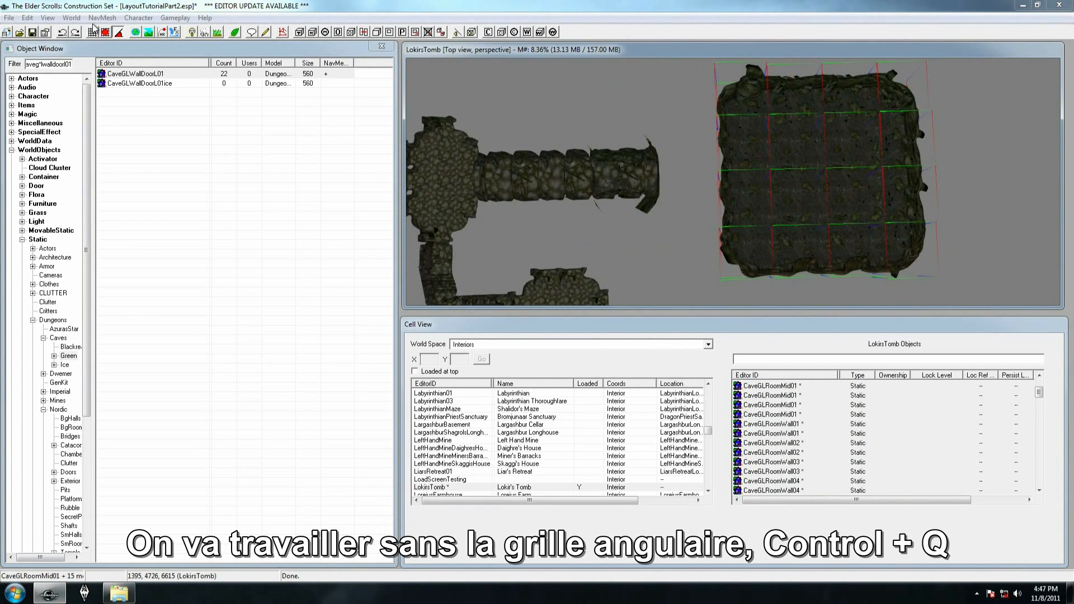
Turn off angle snapping, rotate the cave room so a corner faces the hallway and delete that CaveGLRoomCorner01 piece
{"action": "key", "text": "ctrl+q"}
{"action": "right_click_drag", "start_coordinate": [751, 168], "coordinate": [863, 169]}
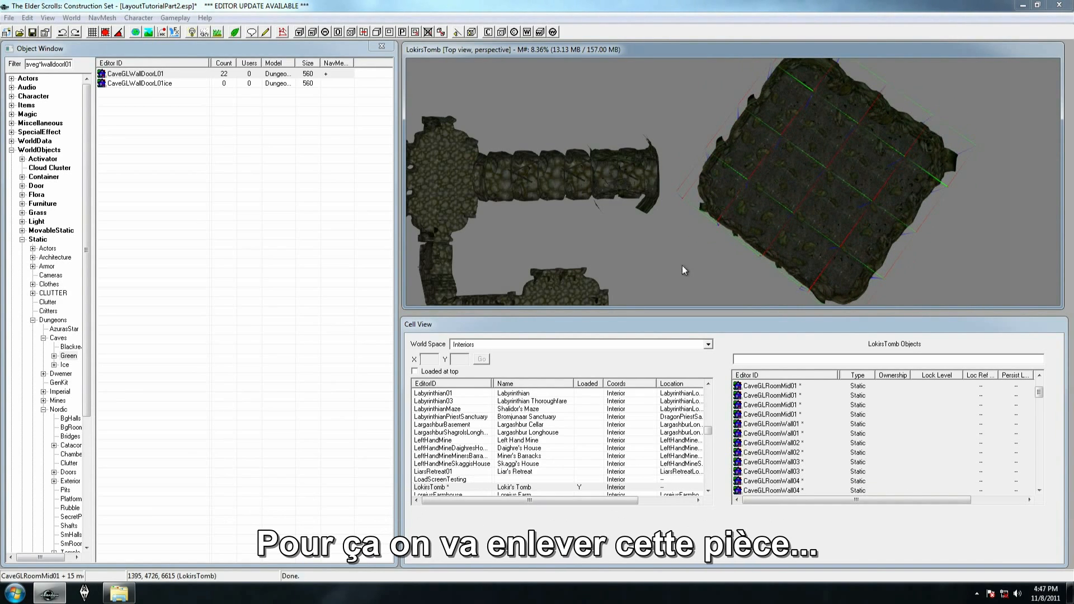
{"action": "left_click", "coordinate": [700, 184]}
{"action": "key", "text": "Delete"}
{"action": "scroll", "coordinate": [700, 170], "scroll_direction": "down", "scroll_amount": 2}
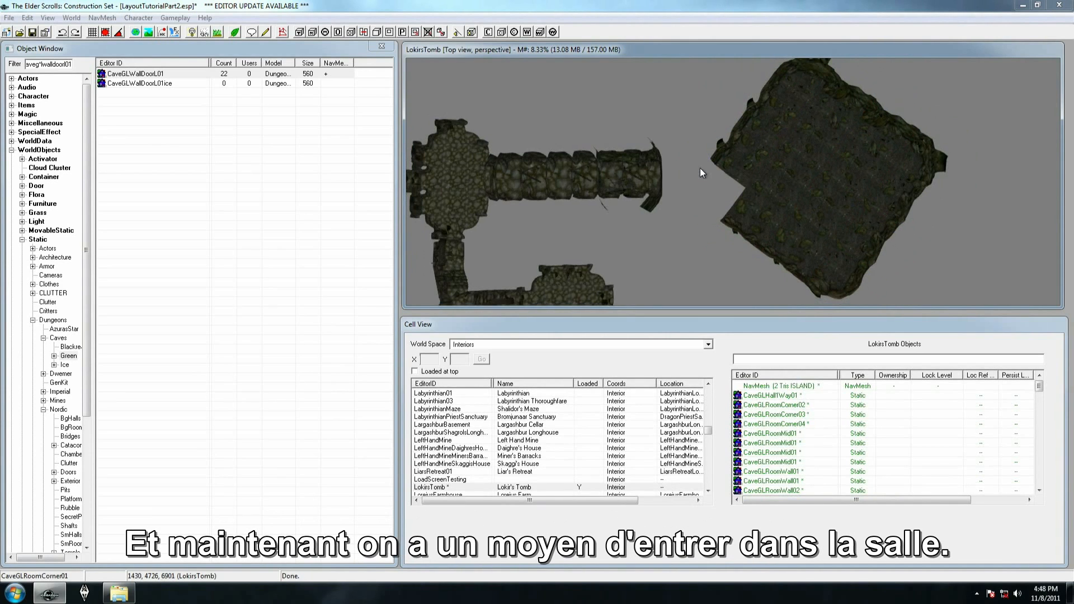
Move the remaining cave room pieces against the transition opening, with the room's floor slightly below the doorway
{"action": "left_click_drag", "start_coordinate": [705, 72], "coordinate": [936, 313]}
{"action": "left_click_drag", "start_coordinate": [738, 161], "coordinate": [663, 135]}
{"action": "scroll", "coordinate": [662, 134], "scroll_direction": "up", "scroll_amount": 4}
{"action": "middle_click_drag", "start_coordinate": [662, 135], "coordinate": [681, 120], "text": "shift"}
{"action": "scroll", "coordinate": [681, 119], "scroll_direction": "up", "scroll_amount": 6}
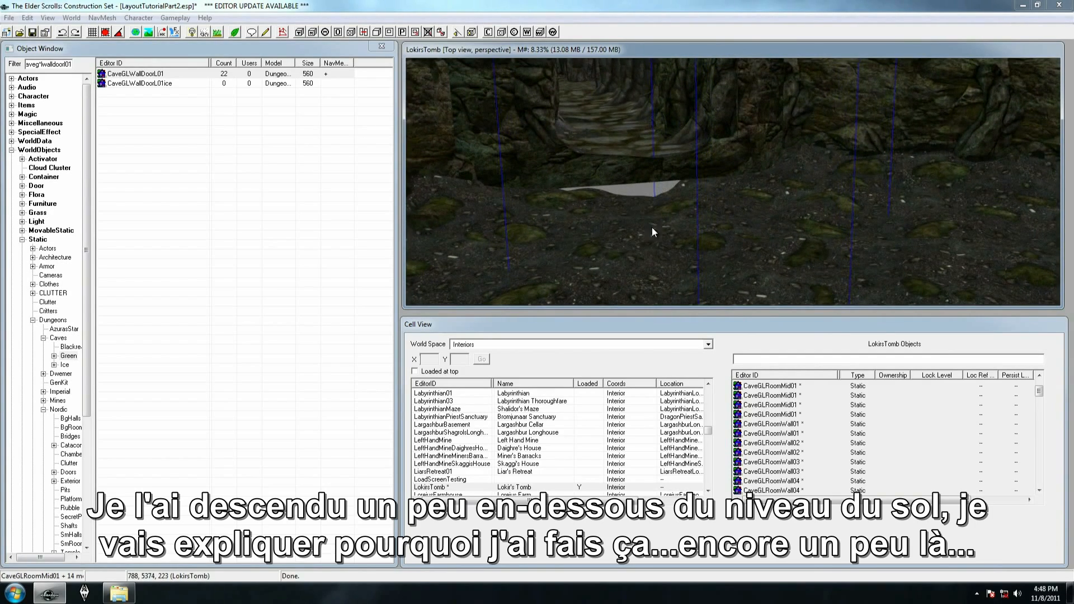
{"action": "middle_click_drag", "start_coordinate": [683, 193], "coordinate": [602, 280], "text": "shift"}
Pull the CaveGLRoomCorner03 piece away from the cave room and shift it several times
{"action": "left_click", "coordinate": [778, 221]}
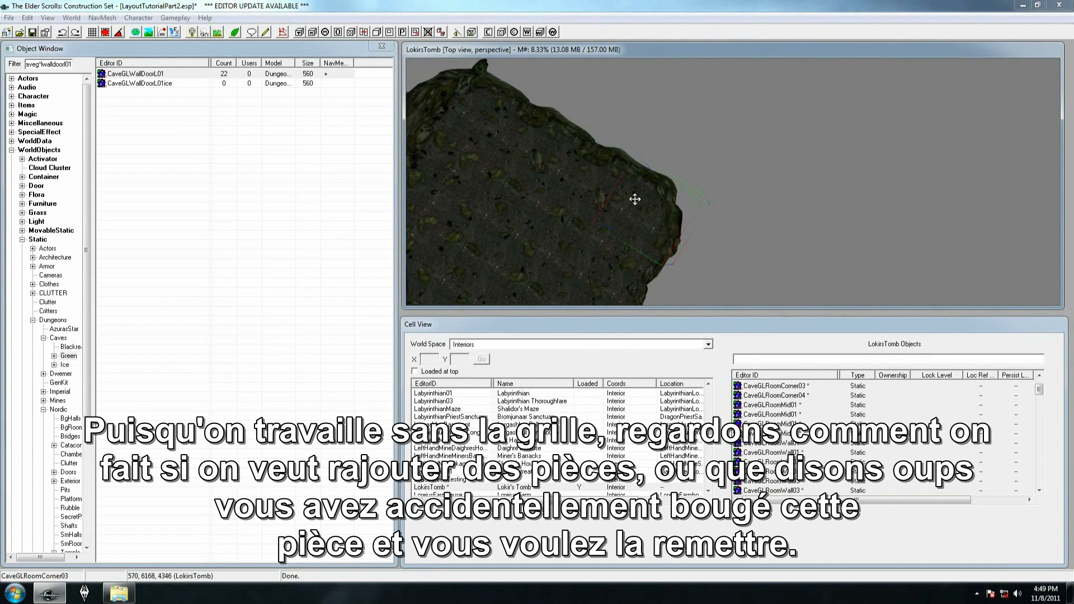
{"action": "left_click_drag", "start_coordinate": [640, 217], "coordinate": [834, 178]}
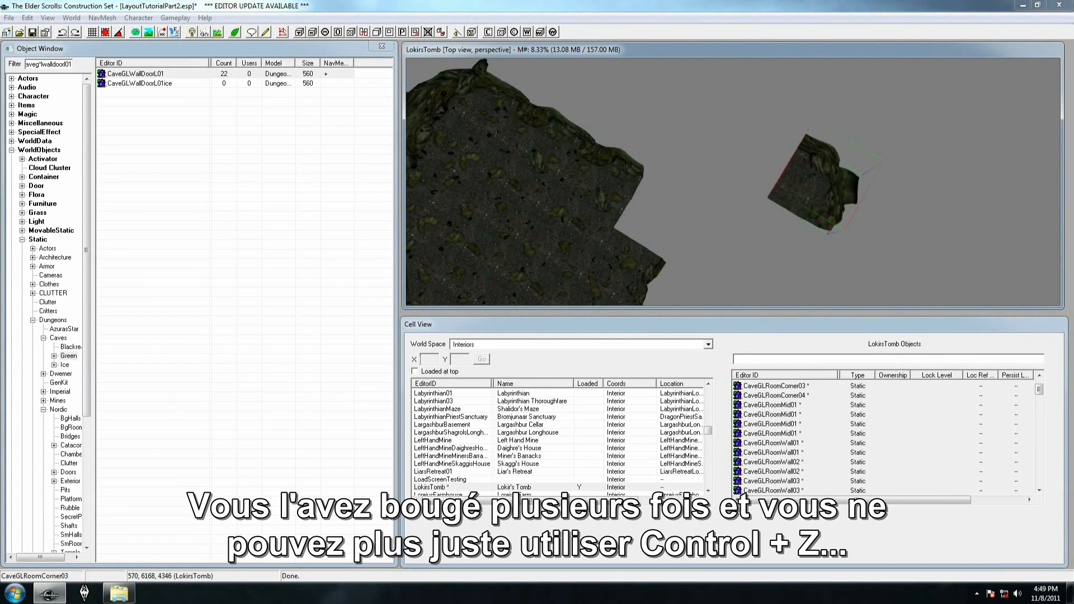
{"action": "left_click_drag", "start_coordinate": [401, 317], "coordinate": [406, 312]}
{"action": "scroll", "coordinate": [804, 189], "scroll_direction": "down", "scroll_amount": 1}
{"action": "middle_click_drag", "start_coordinate": [804, 189], "coordinate": [782, 180]}
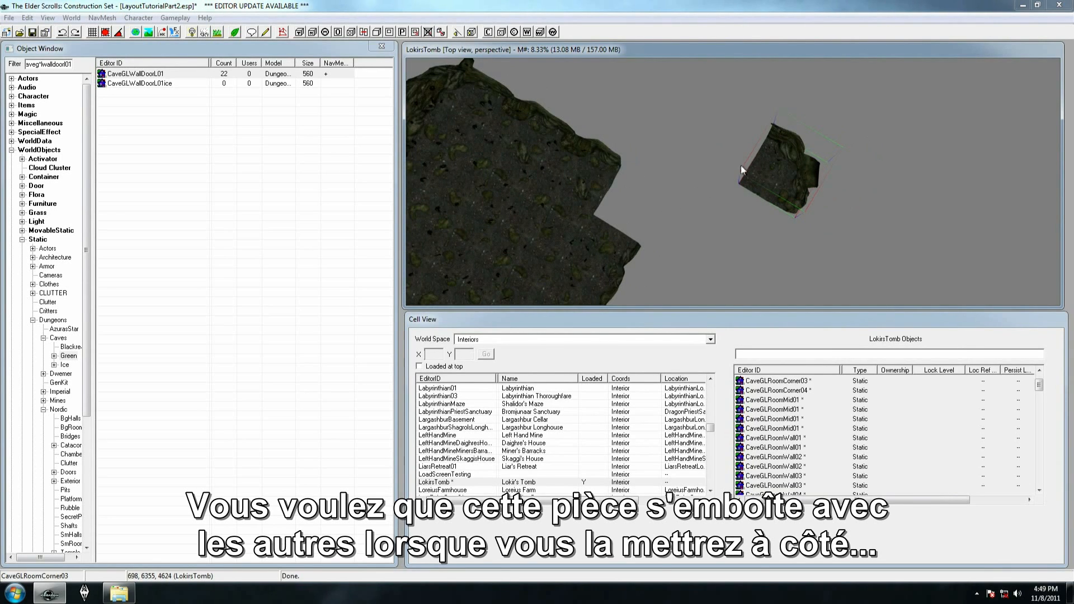
{"action": "left_click_drag", "start_coordinate": [771, 158], "coordinate": [793, 132]}
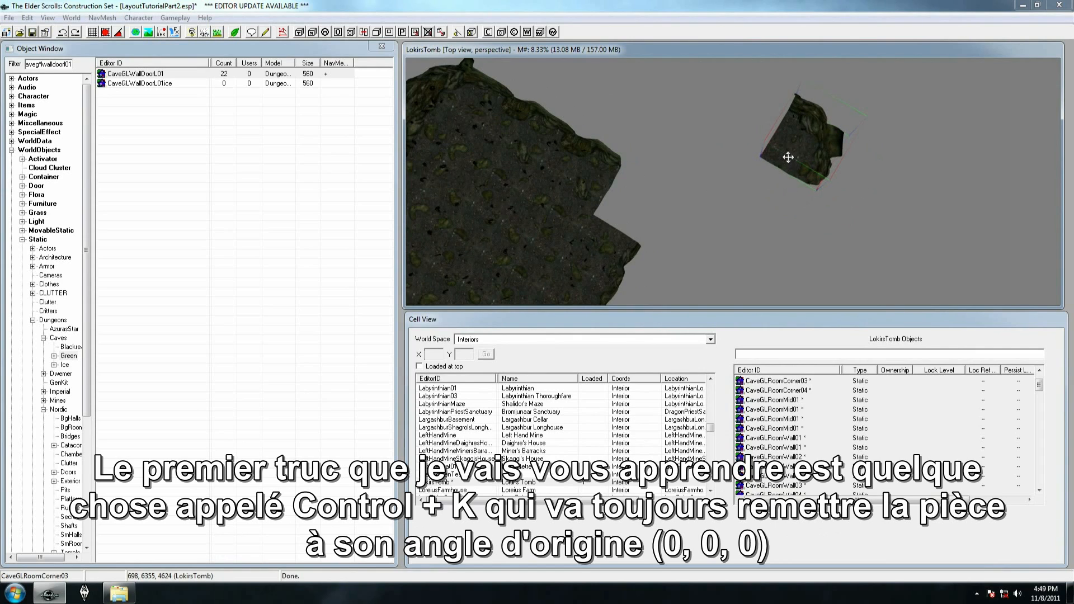
Reset the detached CaveGLRoomCorner03 piece's rotation to 0, 0, 0 and check it in the reference properties
{"action": "key", "text": "ctrl+k"}
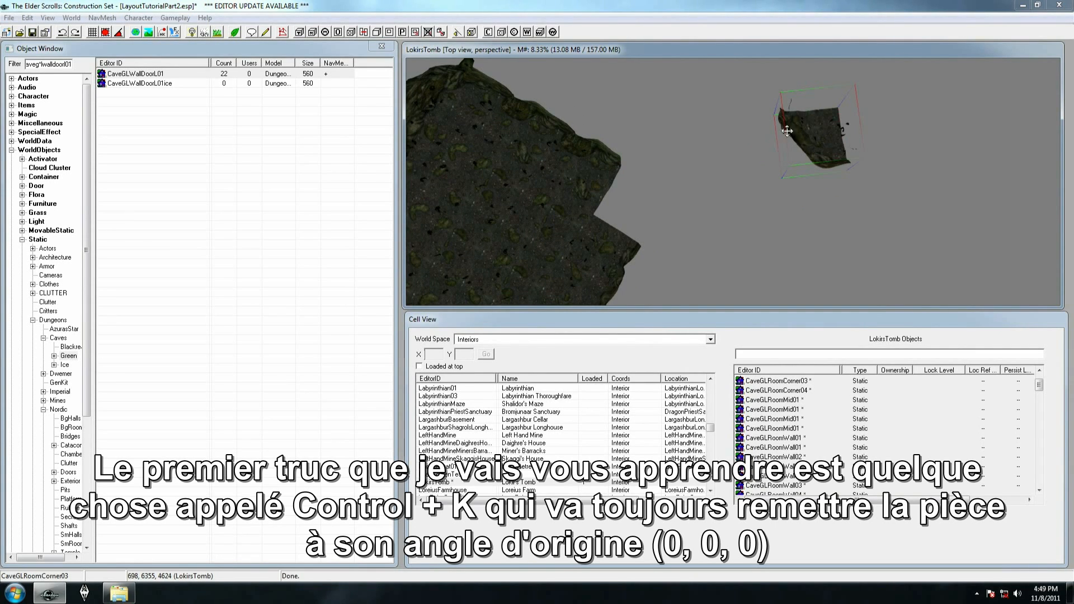
{"action": "double_click", "coordinate": [787, 131]}
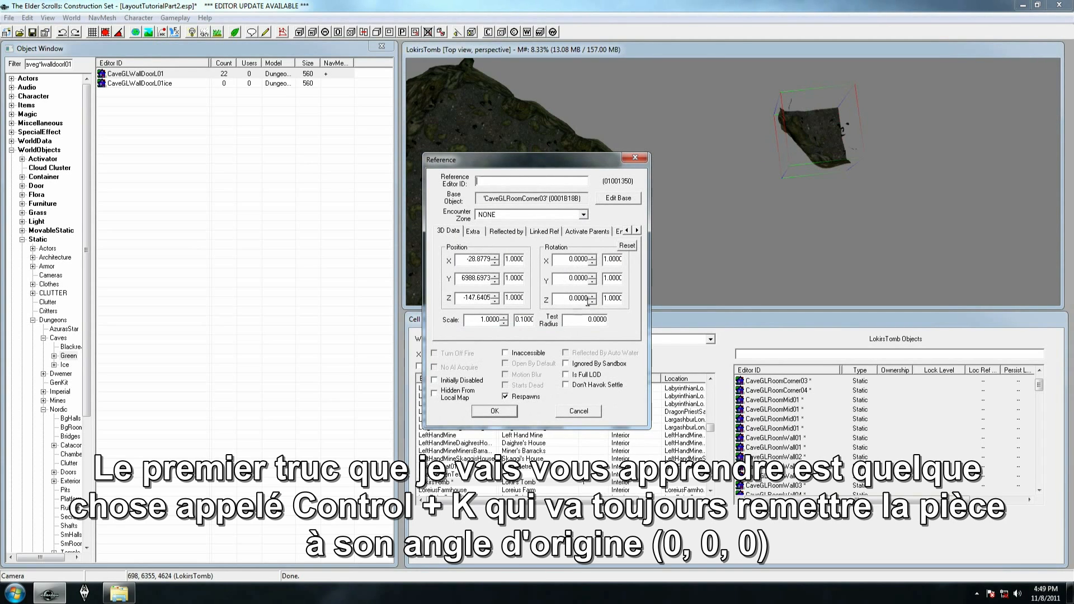
{"action": "left_click", "coordinate": [493, 413]}
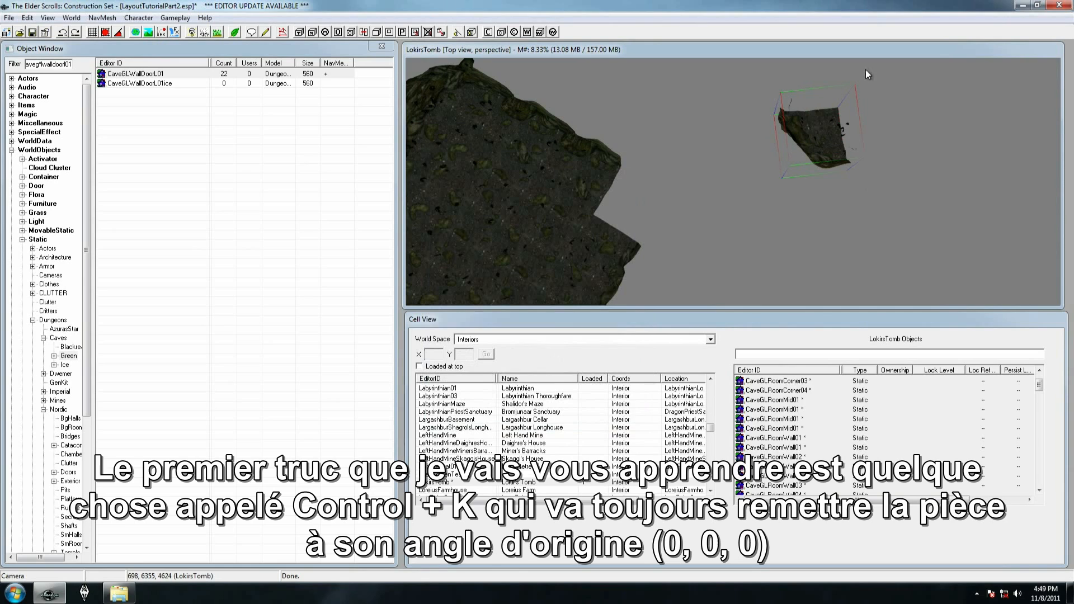
Use the CaveGLRoomWall04 piece as snap reference, enable grid and angle snapping, and rotate CaveGLRoomCorner03 back into its gap
{"action": "left_click", "coordinate": [590, 183]}
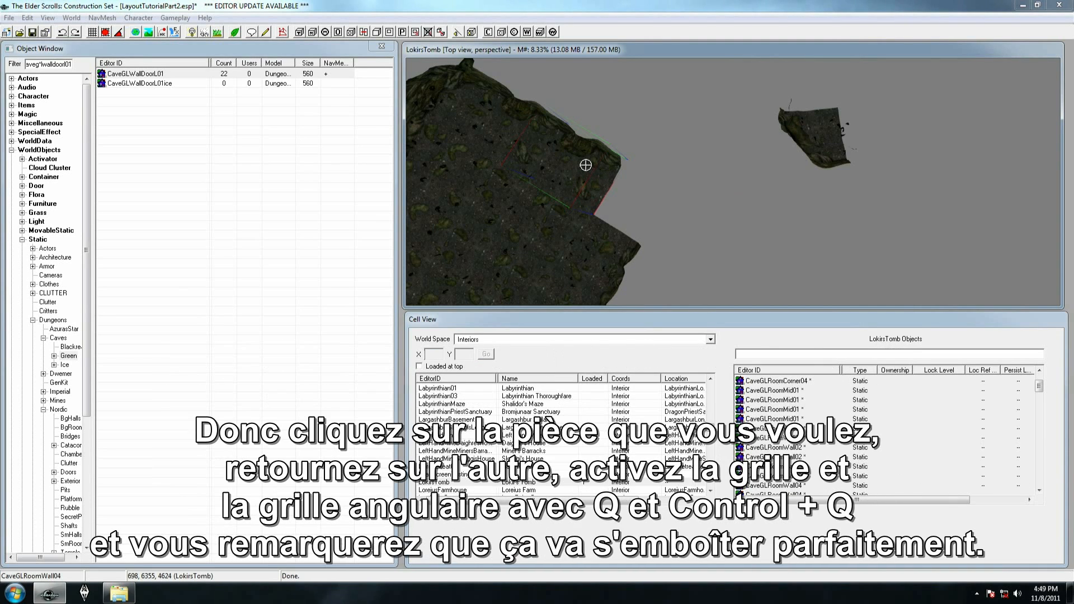
{"action": "left_click", "coordinate": [818, 126]}
{"action": "key", "text": "q"}
{"action": "key", "text": "ctrl+q"}
{"action": "right_click_drag", "start_coordinate": [816, 123], "coordinate": [808, 130]}
{"action": "left_click_drag", "start_coordinate": [808, 130], "coordinate": [630, 163]}
{"action": "mouse_move", "coordinate": [630, 163]}
{"action": "middle_mouse_down", "text": "shift"}
{"action": "mouse_move", "coordinate": [629, 172]}
{"action": "mouse_move", "coordinate": [641, 169]}
{"action": "middle_mouse_up", "text": "shift"}
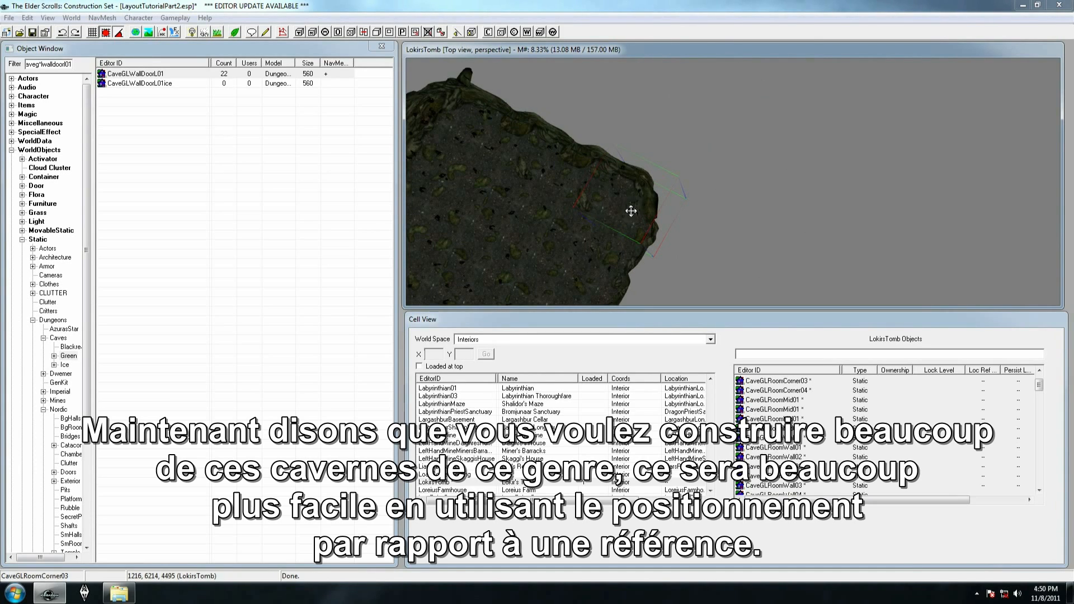
Inspect the cave room from several angles, including where the hallway transition enters it
{"action": "left_click_drag", "start_coordinate": [631, 211], "coordinate": [741, 185]}
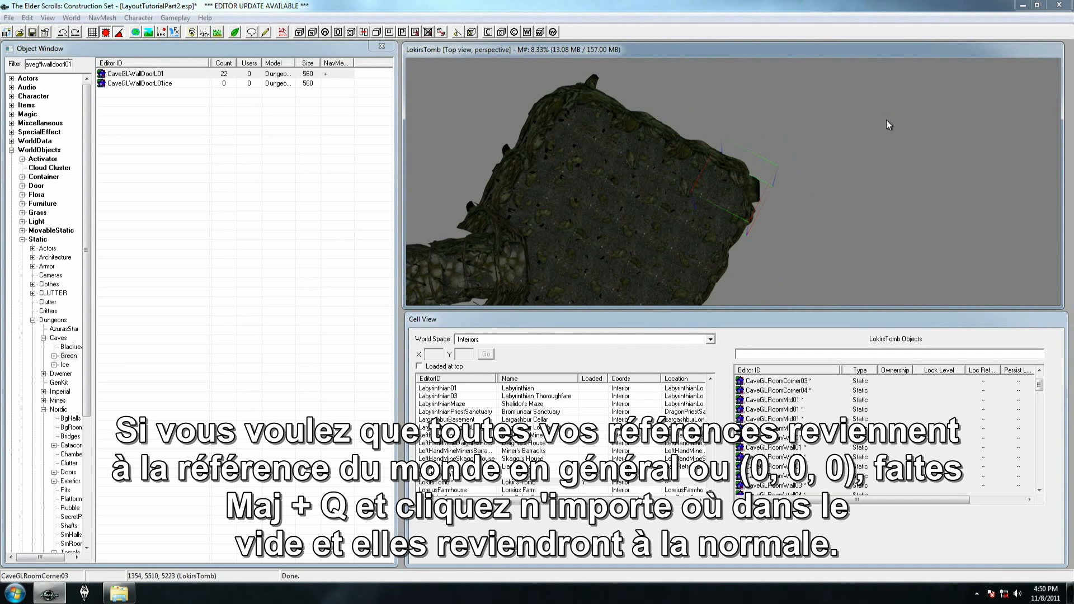
{"action": "left_click", "coordinate": [526, 216]}
{"action": "middle_click_drag", "start_coordinate": [526, 216], "coordinate": [577, 142]}
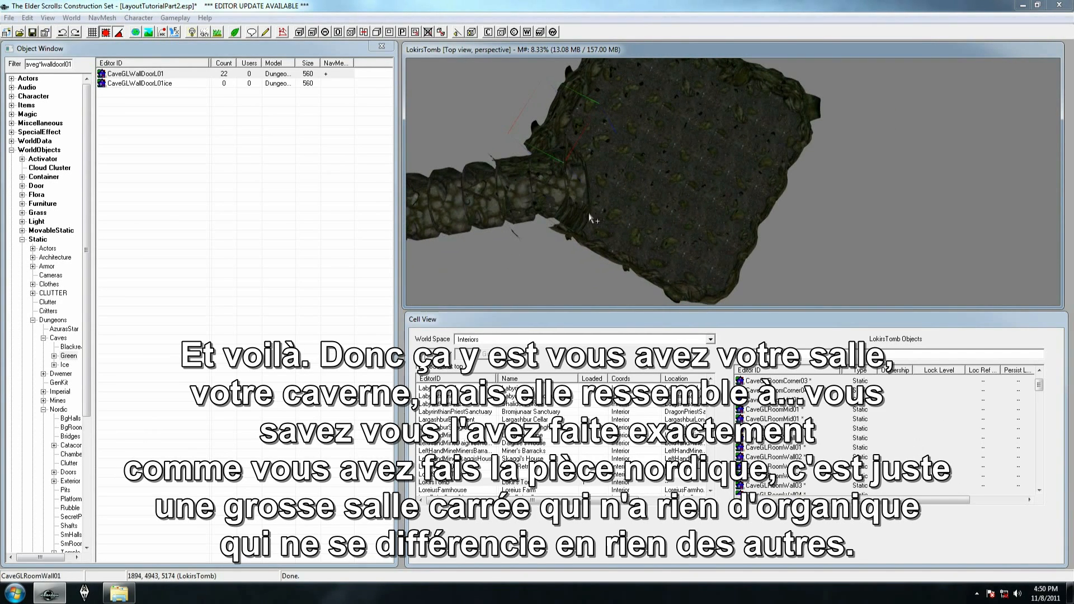
{"action": "left_click", "coordinate": [623, 177]}
{"action": "middle_click_drag", "start_coordinate": [622, 177], "coordinate": [525, 163], "text": "shift"}
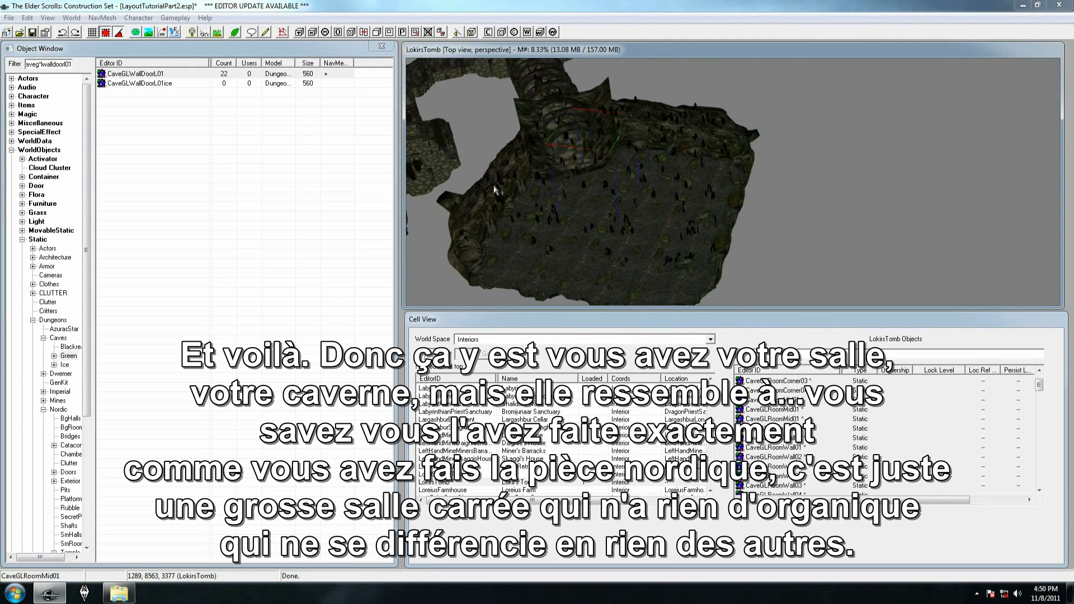
{"action": "left_click", "coordinate": [549, 168]}
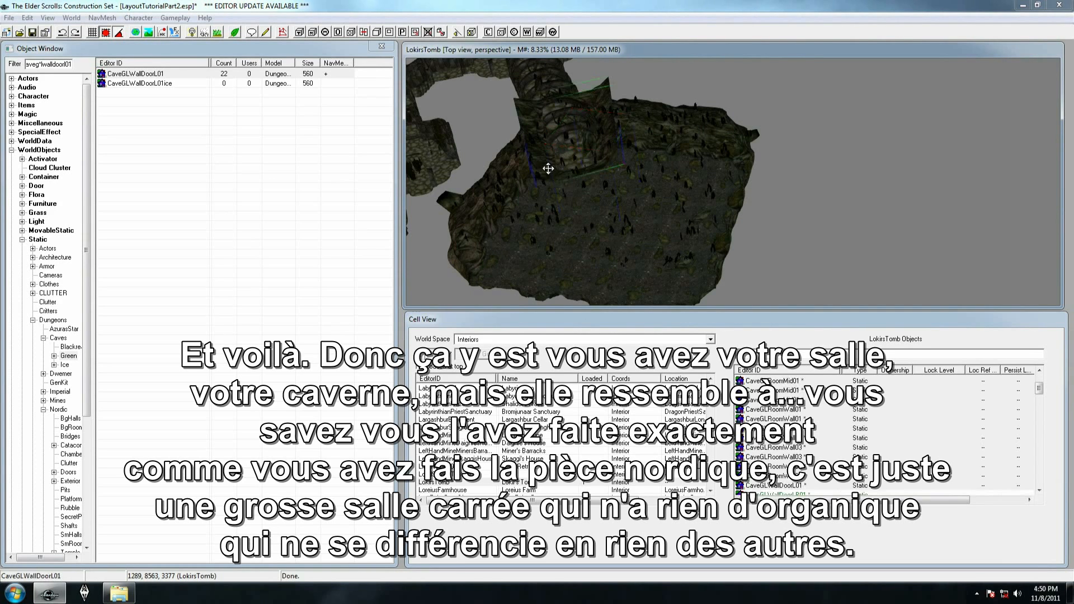
{"action": "key", "text": "c"}
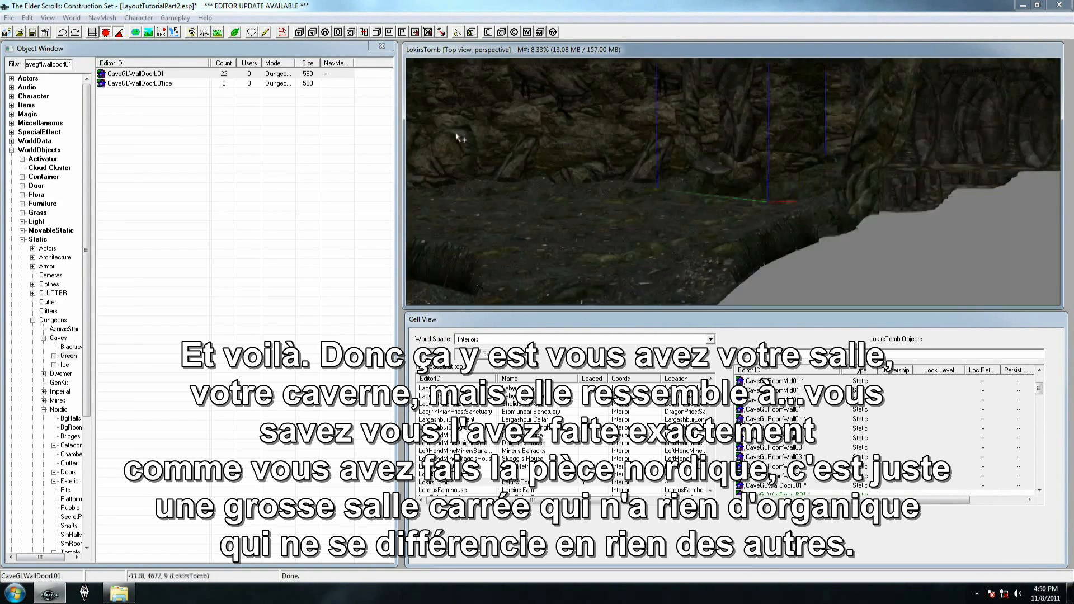
{"action": "middle_click_drag", "start_coordinate": [456, 134], "coordinate": [477, 280], "text": "shift"}
{"action": "middle_click_drag", "start_coordinate": [732, 238], "coordinate": [842, 192], "text": "shift"}
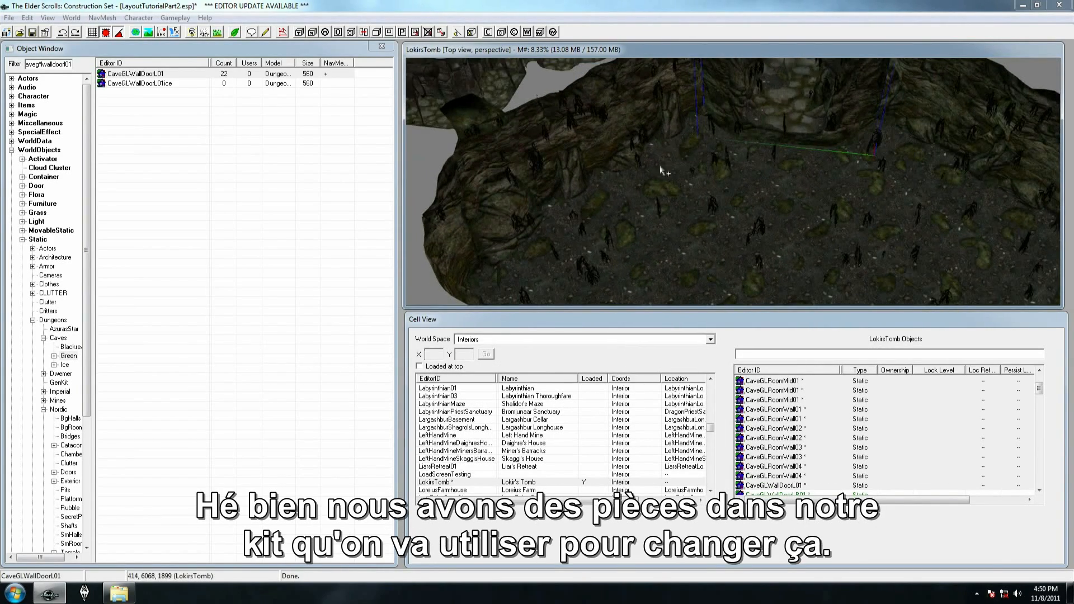
{"action": "middle_click_drag", "start_coordinate": [759, 139], "coordinate": [660, 205], "text": "shift"}
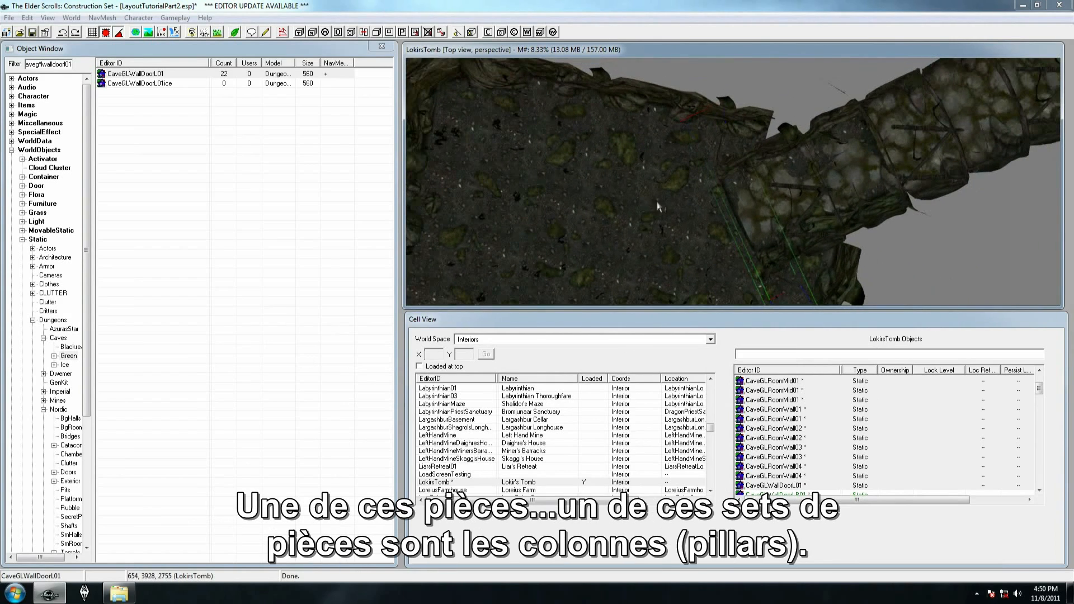
Filter the object list by caveg*lpillar01
{"action": "left_click_drag", "start_coordinate": [42, 66], "coordinate": [78, 64]}
{"action": "type", "text": "pill"}
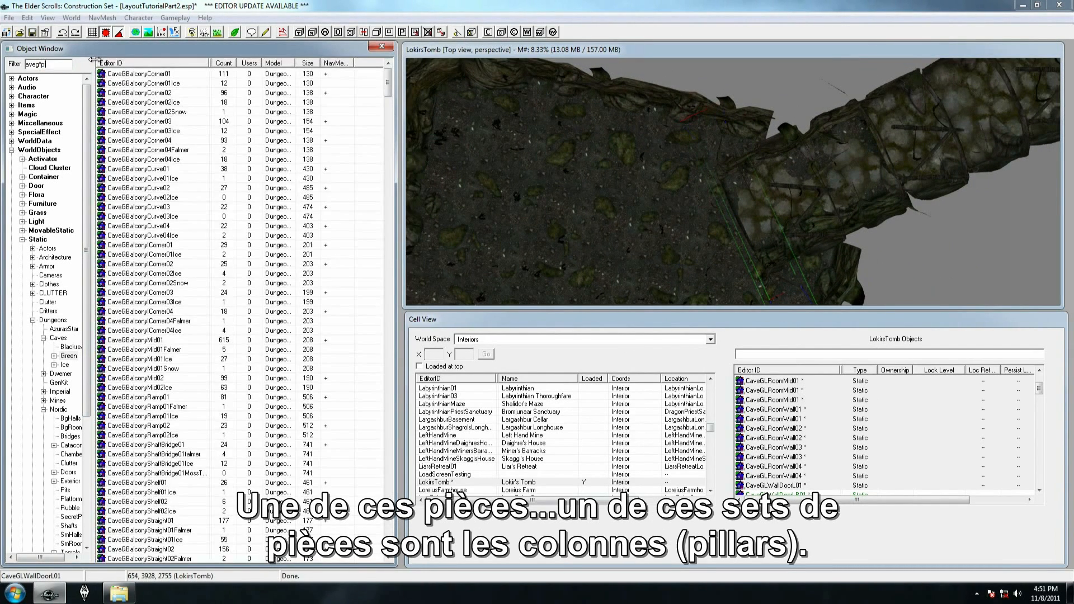
{"action": "type", "text": "l"}
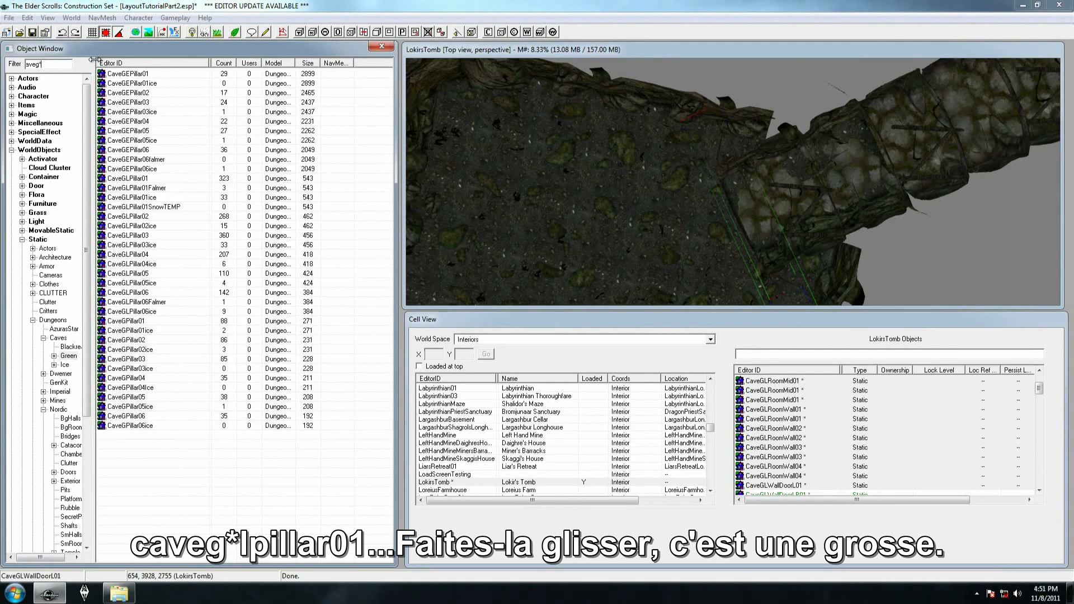
{"action": "type", "text": "01"}
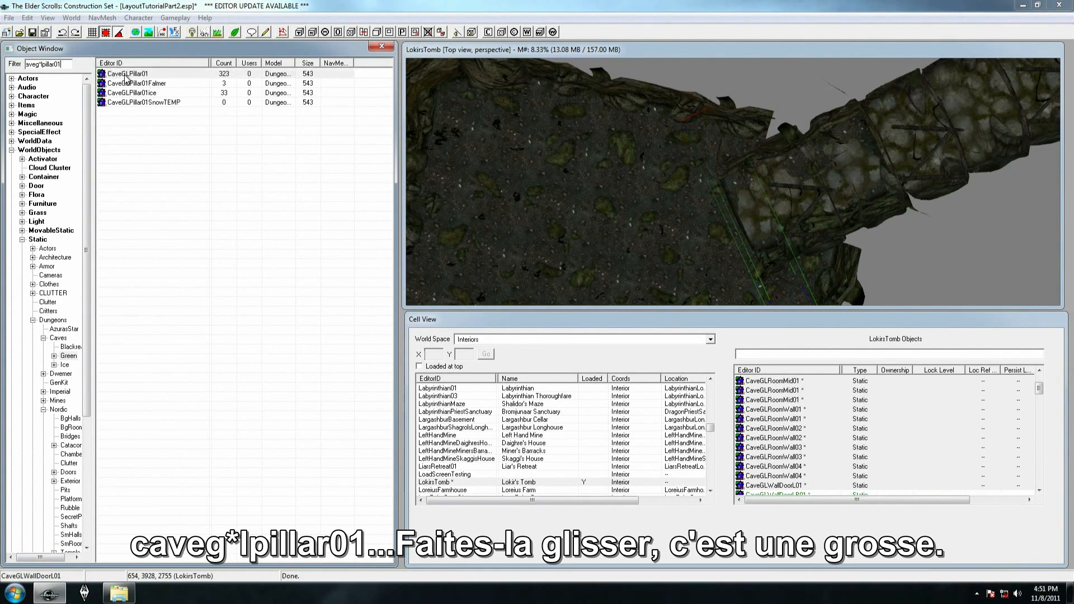
Place CaveGLPillar01 beside the hallway transition in the cave room, and turn off grid and angle snapping
{"action": "left_click_drag", "start_coordinate": [689, 182], "coordinate": [687, 176]}
{"action": "scroll", "coordinate": [722, 171], "scroll_direction": "up", "scroll_amount": 3}
{"action": "middle_click_drag", "start_coordinate": [724, 170], "coordinate": [697, 170], "text": "shift"}
{"action": "left_click_drag", "start_coordinate": [611, 160], "coordinate": [578, 108]}
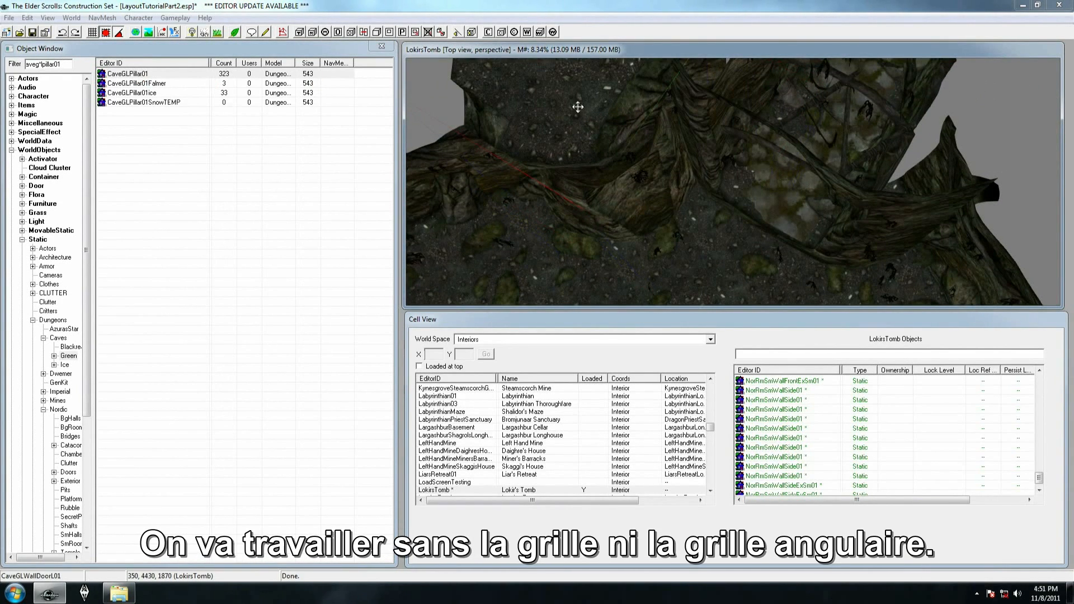
{"action": "key", "text": "q"}
{"action": "key", "text": "ctrl+q"}
Position CaveGLPillar01 freehand against the cave wall beside the hallway opening, with its base on the floor
{"action": "right_click_drag", "start_coordinate": [559, 118], "coordinate": [561, 129]}
{"action": "left_click_drag", "start_coordinate": [561, 129], "coordinate": [562, 156]}
{"action": "middle_click_drag", "start_coordinate": [562, 157], "coordinate": [576, 111], "text": "shift"}
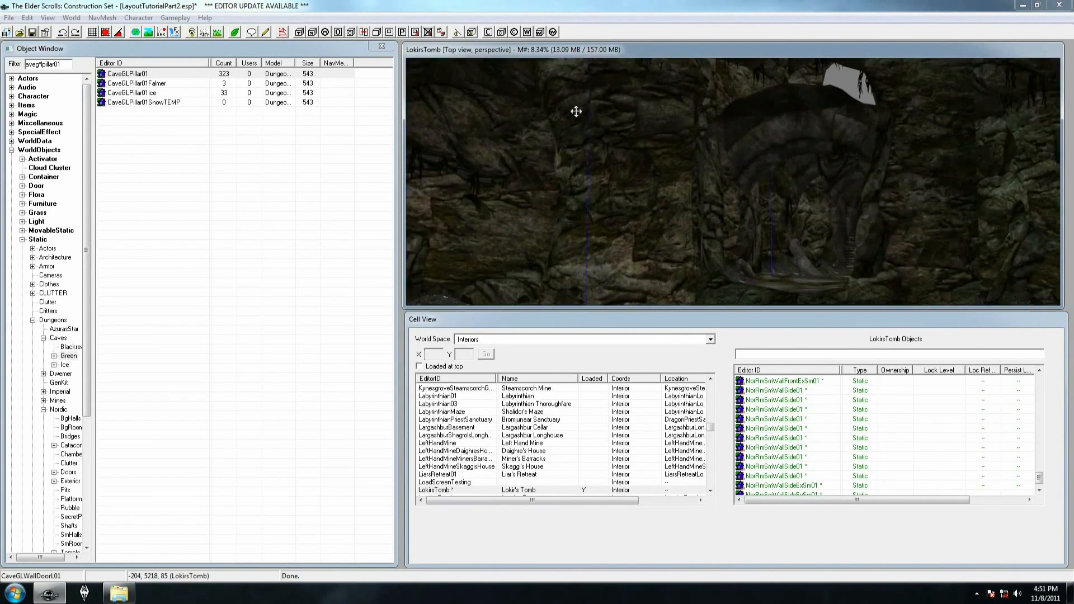
{"action": "scroll", "coordinate": [578, 123], "scroll_direction": "down", "scroll_amount": 2}
{"action": "scroll", "coordinate": [578, 124], "scroll_direction": "up", "scroll_amount": 2}
{"action": "scroll", "coordinate": [595, 136], "scroll_direction": "up", "scroll_amount": 2}
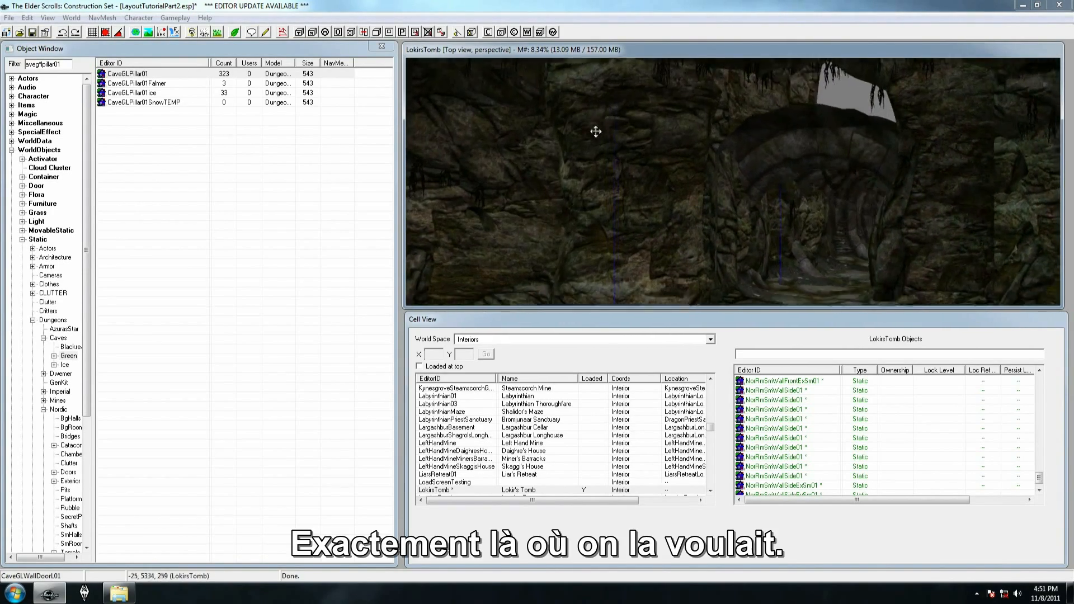
{"action": "mouse_move", "coordinate": [607, 147]}
{"action": "middle_mouse_down", "text": "shift"}
{"action": "mouse_move", "coordinate": [604, 120]}
{"action": "mouse_move", "coordinate": [590, 119]}
{"action": "mouse_move", "coordinate": [583, 171]}
{"action": "mouse_move", "coordinate": [628, 147]}
{"action": "mouse_move", "coordinate": [590, 139]}
{"action": "middle_mouse_up", "text": "shift"}
{"action": "left_click_drag", "start_coordinate": [754, 157], "coordinate": [753, 161]}
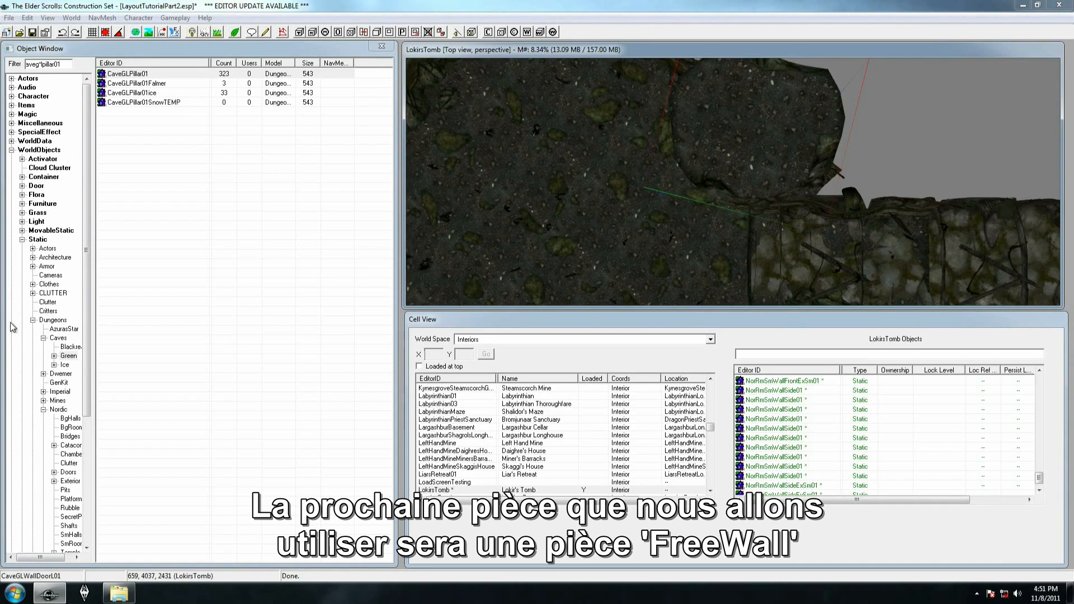
Filter the object list by caveg*lwallstraight01
{"action": "left_click_drag", "start_coordinate": [39, 64], "coordinate": [60, 62]}
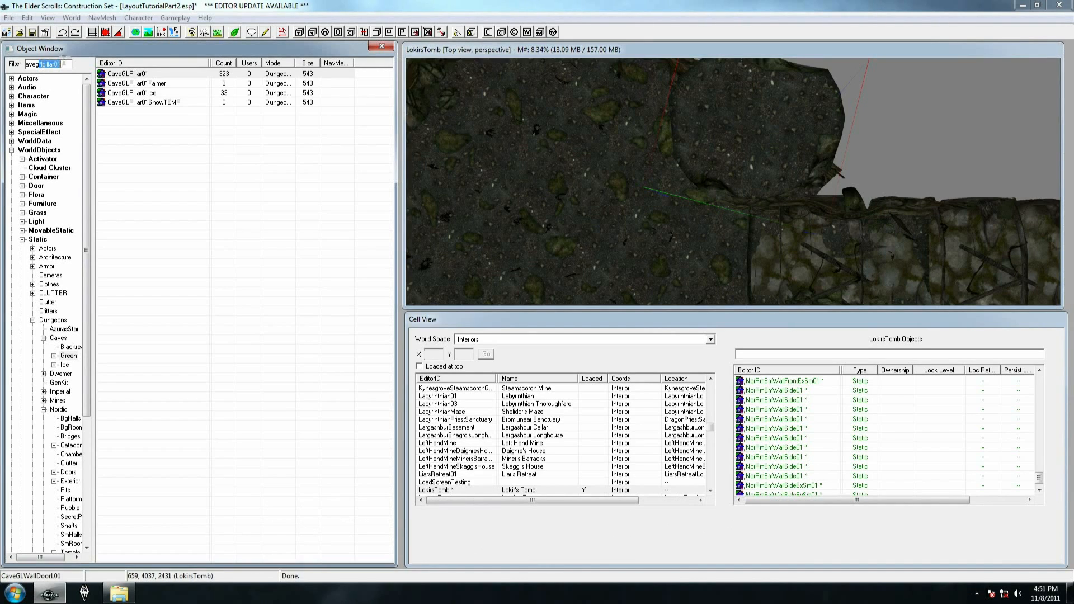
{"action": "type", "text": "*"}
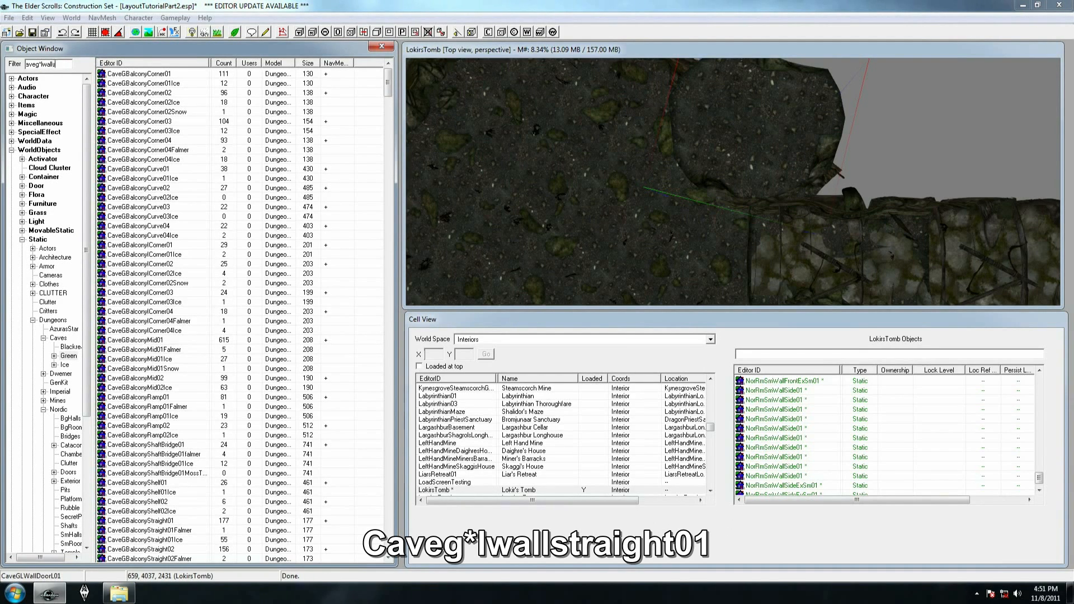
{"action": "type", "text": "lwallstar"}
{"action": "key", "text": "BackSpace"}
{"action": "type", "text": "raigh"}
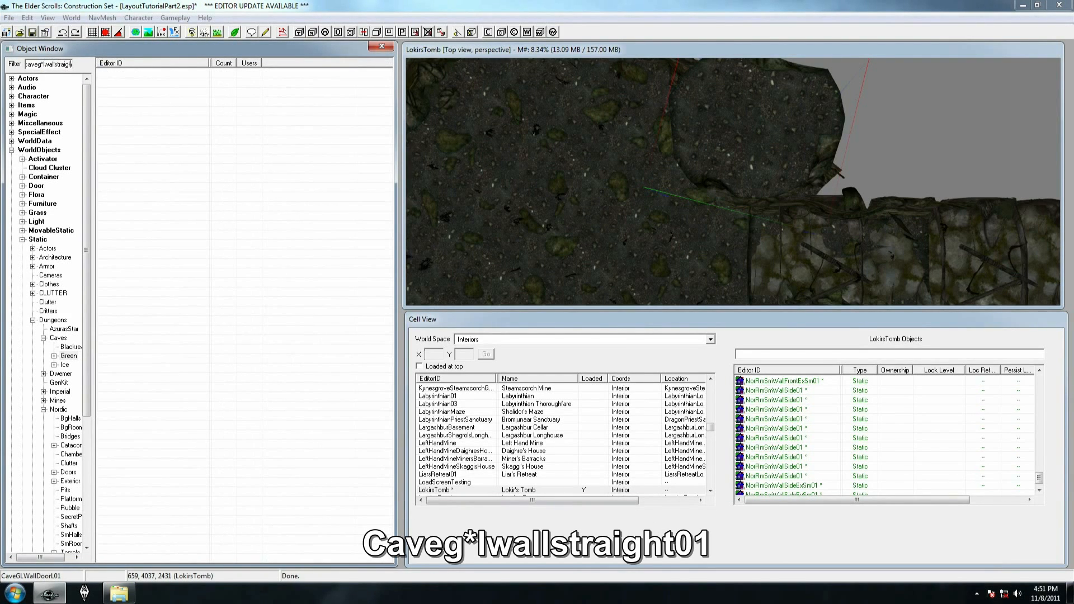
{"action": "type", "text": "t01"}
Add a CaveGLWallStraight01 piece running from the pillar into the cave room and drop it to the floor
{"action": "left_click_drag", "start_coordinate": [137, 73], "coordinate": [585, 194]}
{"action": "middle_click_drag", "start_coordinate": [579, 224], "coordinate": [669, 119], "text": "shift"}
{"action": "middle_click_drag", "start_coordinate": [549, 130], "coordinate": [512, 184], "text": "shift"}
{"action": "left_click_drag", "start_coordinate": [637, 181], "coordinate": [710, 199]}
{"action": "middle_click_drag", "start_coordinate": [710, 199], "coordinate": [747, 170], "text": "shift"}
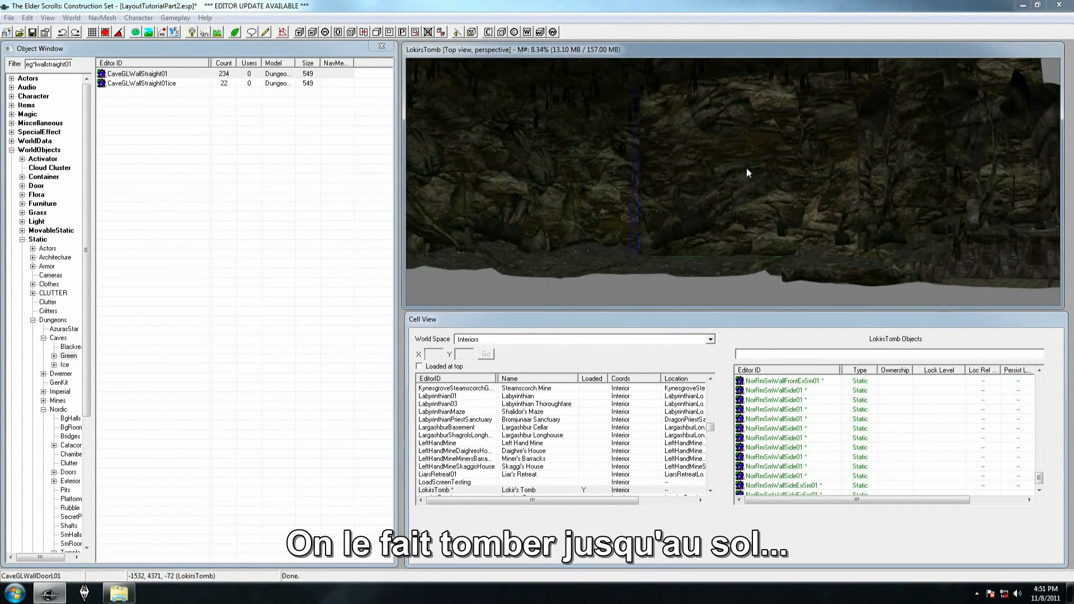
{"action": "left_click_drag", "start_coordinate": [746, 170], "coordinate": [745, 179]}
{"action": "middle_click_drag", "start_coordinate": [745, 179], "coordinate": [743, 256], "text": "shift"}
Duplicate CaveGLPillar01 and move the copy to the free end of the straight wall
{"action": "left_click", "coordinate": [907, 131]}
{"action": "key", "text": "ctrl+d"}
{"action": "left_click_drag", "start_coordinate": [907, 129], "coordinate": [579, 102]}
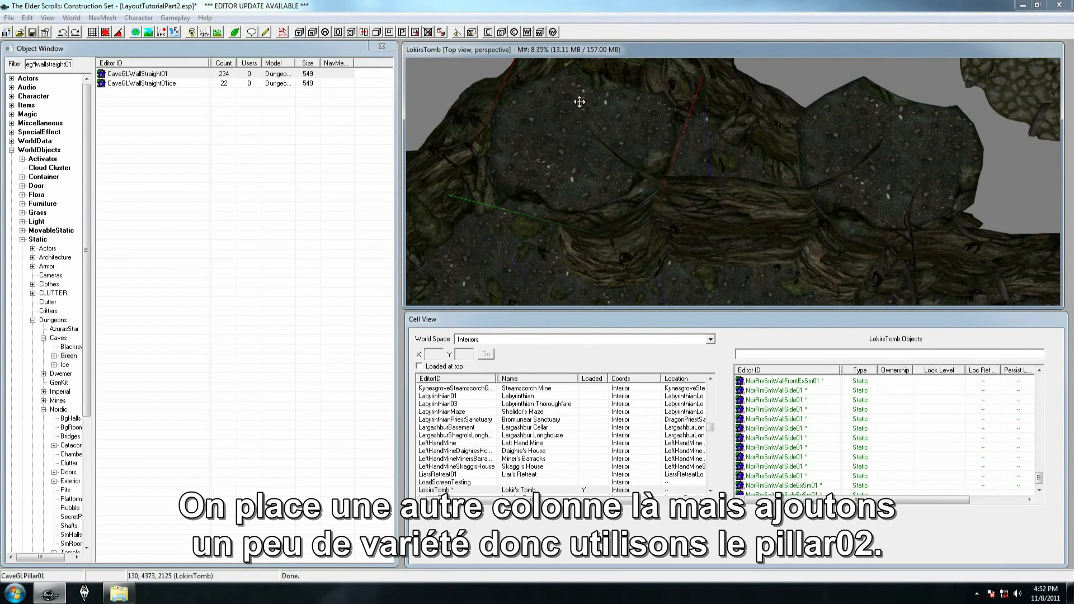
Replace the selected pillar copy with CaveGLPillar02 using Search & Replace, limited to the selection
{"action": "key", "text": "ctrl+f"}
{"action": "key", "text": "Down"}
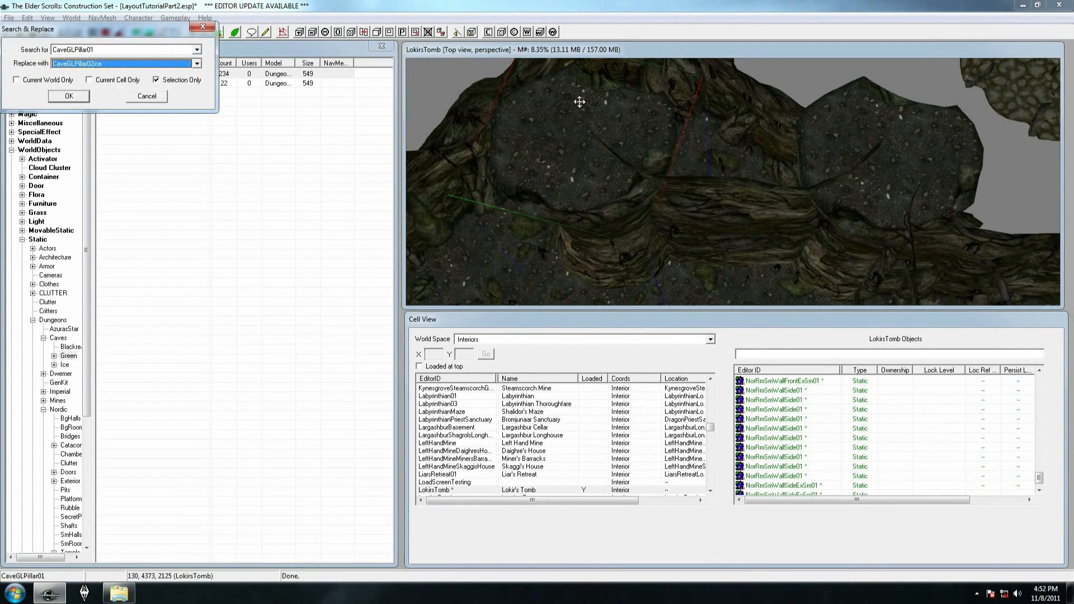
{"action": "key", "text": "Return"}
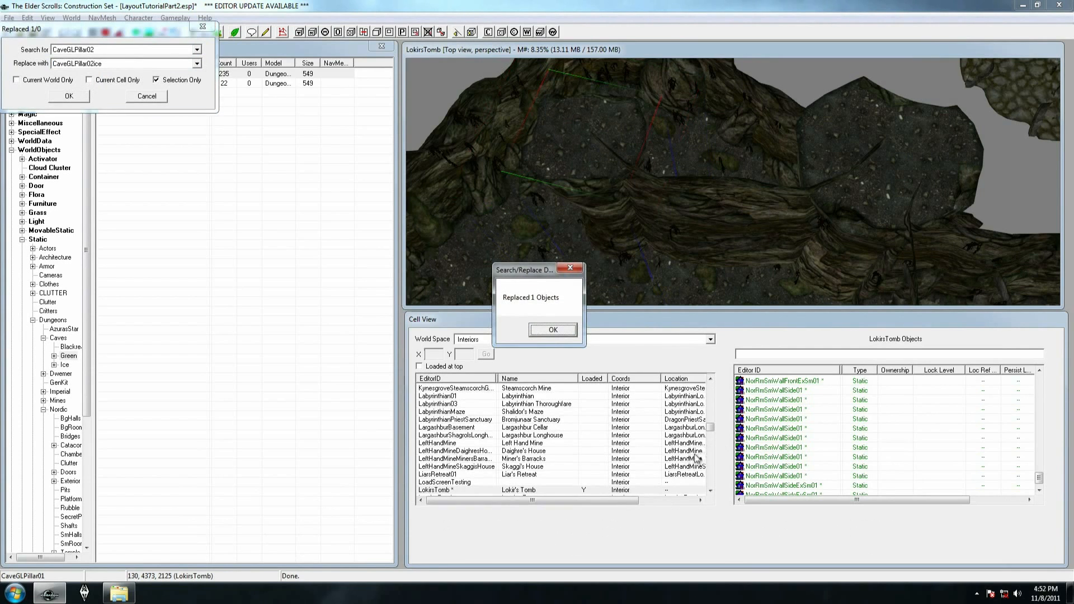
{"action": "left_click", "coordinate": [550, 333]}
{"action": "middle_click_drag", "start_coordinate": [576, 241], "coordinate": [591, 163], "text": "shift"}
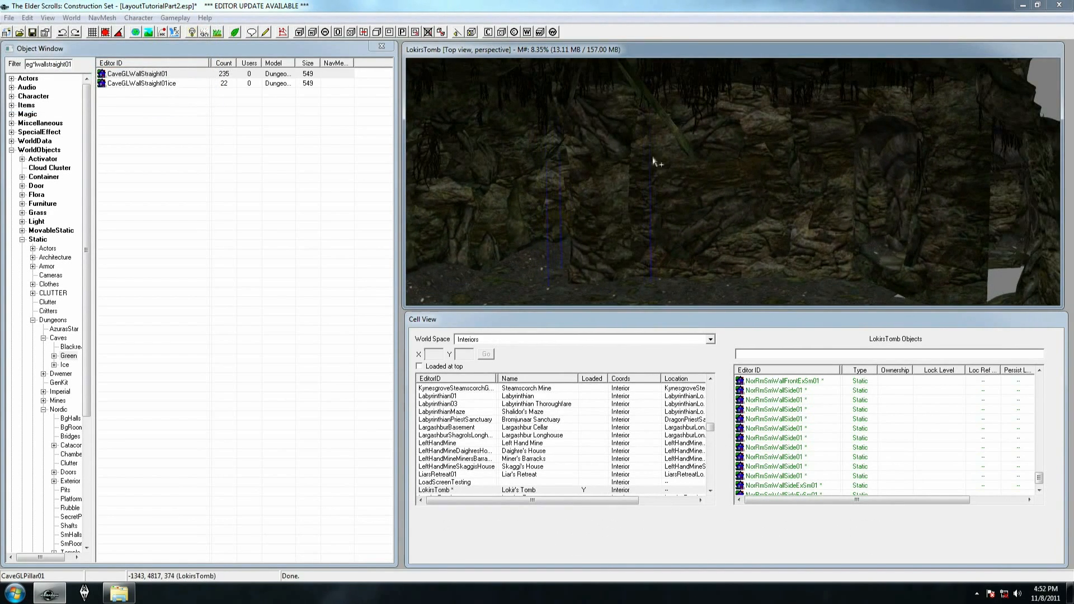
Duplicate the CaveGLWallStraight01 piece and position the copy to continue the wall beyond CaveGLPillar02
{"action": "left_click", "coordinate": [721, 151]}
{"action": "key", "text": "t"}
{"action": "middle_click_drag", "start_coordinate": [691, 223], "coordinate": [697, 239], "text": "shift"}
{"action": "middle_click_drag", "start_coordinate": [721, 193], "coordinate": [750, 146], "text": "shift"}
{"action": "key", "text": "ctrl+d"}
{"action": "left_click_drag", "start_coordinate": [778, 169], "coordinate": [489, 174]}
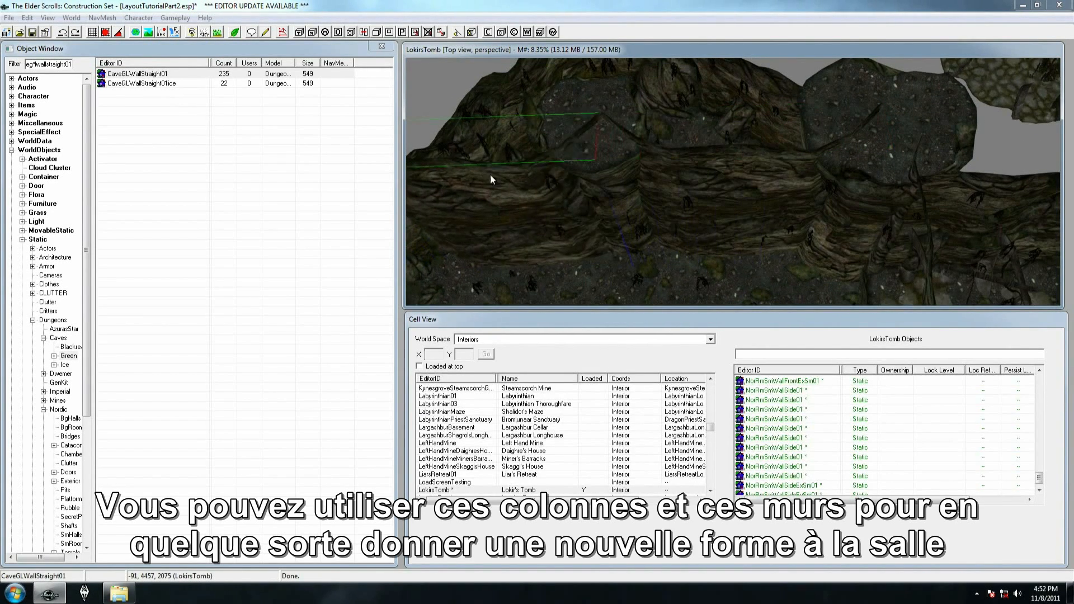
{"action": "right_click_drag", "start_coordinate": [489, 174], "coordinate": [506, 173]}
{"action": "left_click_drag", "start_coordinate": [485, 181], "coordinate": [512, 179]}
{"action": "middle_click_drag", "start_coordinate": [512, 178], "coordinate": [804, 131], "text": "shift"}
Duplicate CaveGLPillar02 and move the copy to the free end of the second straight wall
{"action": "left_click", "coordinate": [804, 132]}
{"action": "key", "text": "ctrl+d"}
{"action": "left_click_drag", "start_coordinate": [824, 120], "coordinate": [554, 154]}
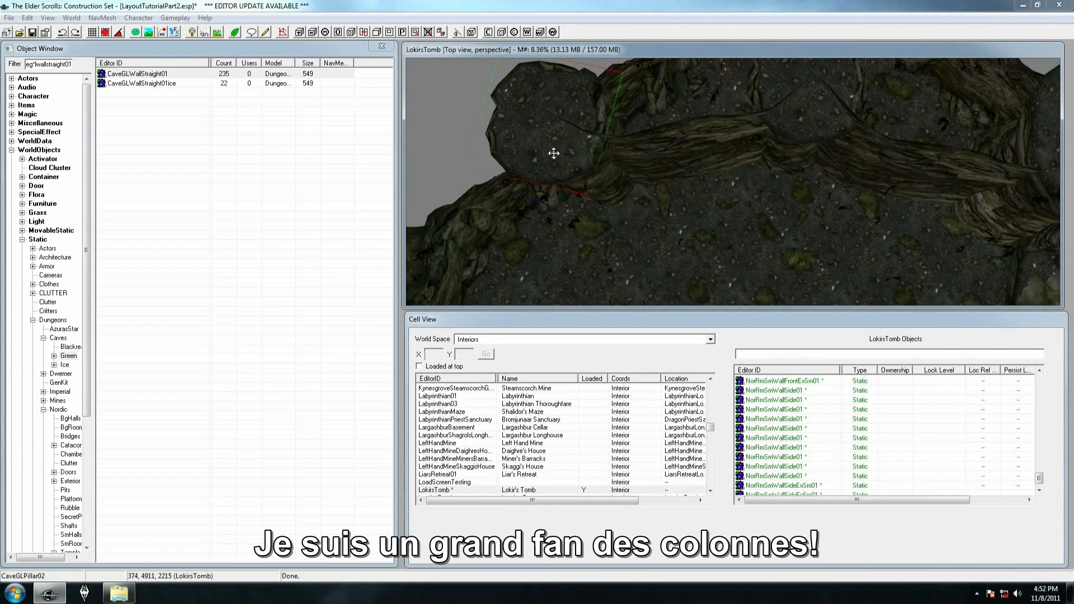
Replace the selected CaveGLPillar02 copy with CaveGLPillar03 using Search & Replace, limited to the selection
{"action": "key", "text": "ctrl+f"}
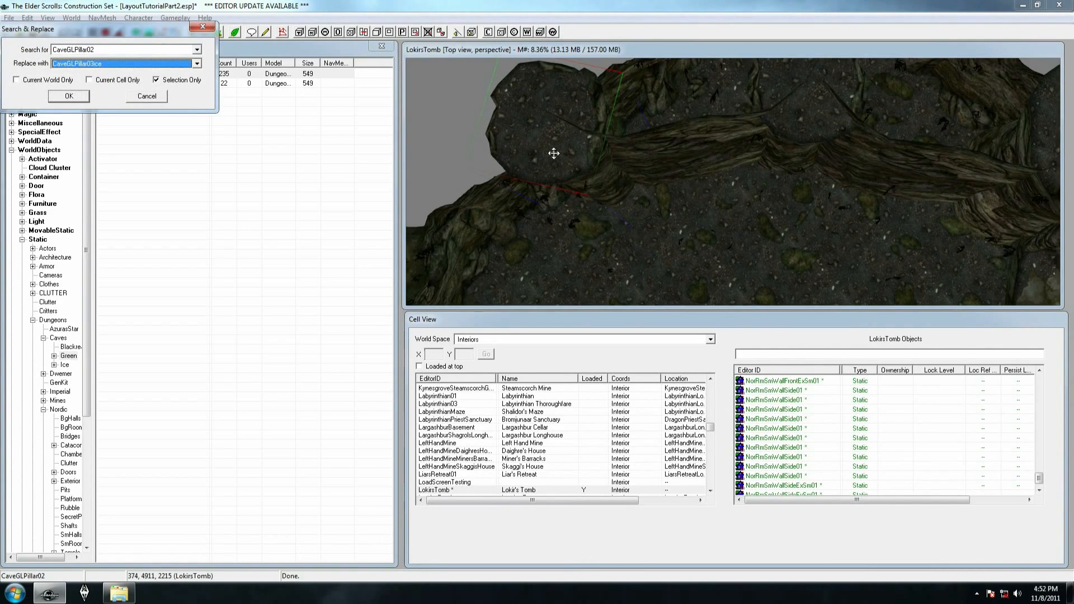
{"action": "key", "text": "Return"}
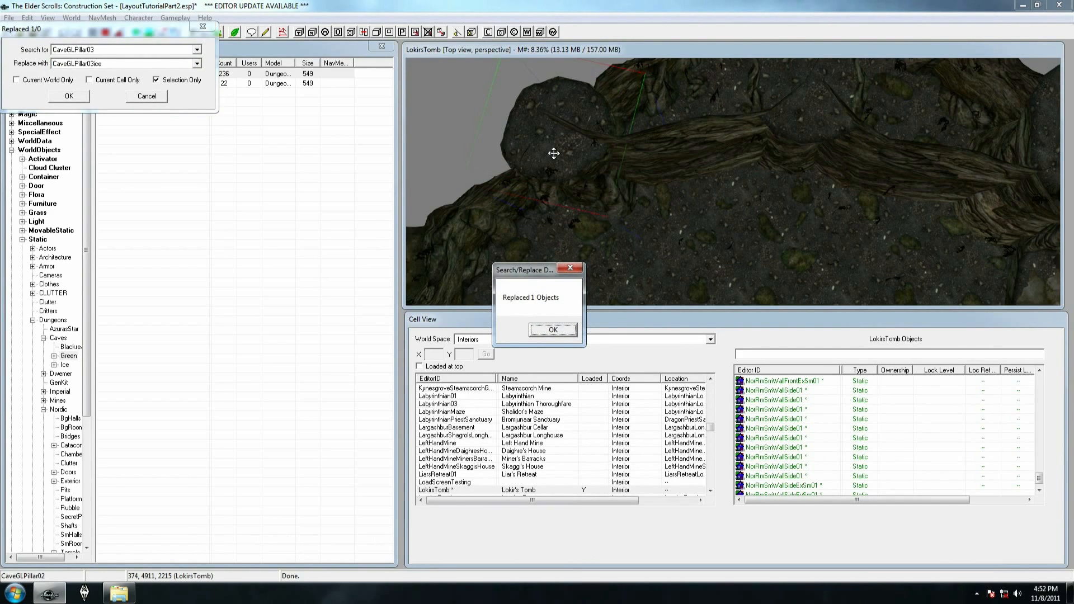
{"action": "left_click", "coordinate": [555, 334]}
{"action": "key", "text": "Escape"}
Set the scale of the CaveGLPillar03 reference to 1.25 in its properties
{"action": "left_click", "coordinate": [573, 168]}
{"action": "middle_click_drag", "start_coordinate": [573, 168], "coordinate": [653, 128], "text": "shift"}
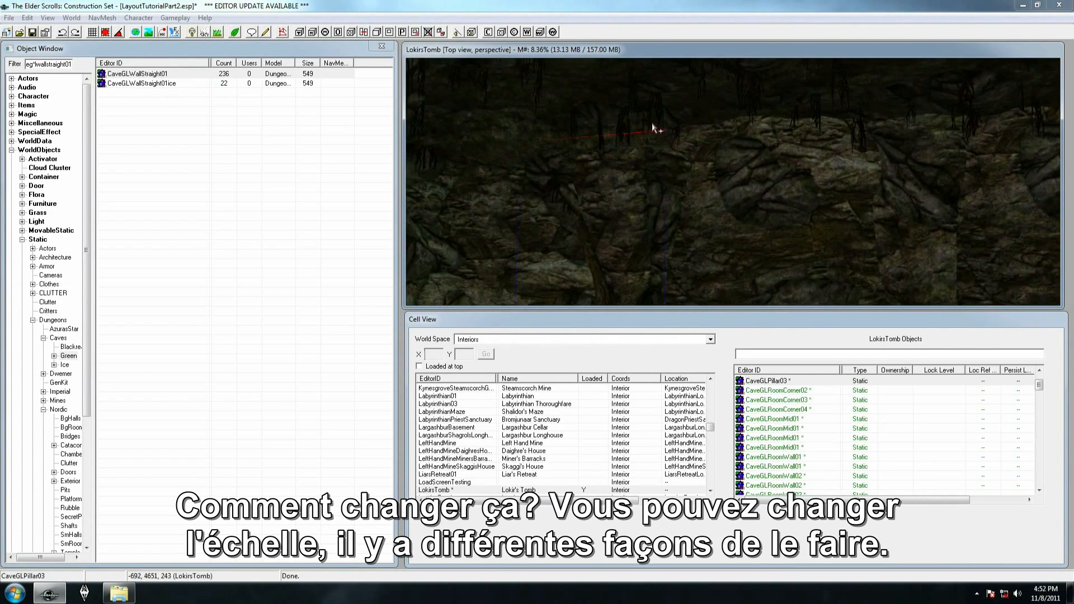
{"action": "double_click", "coordinate": [611, 196]}
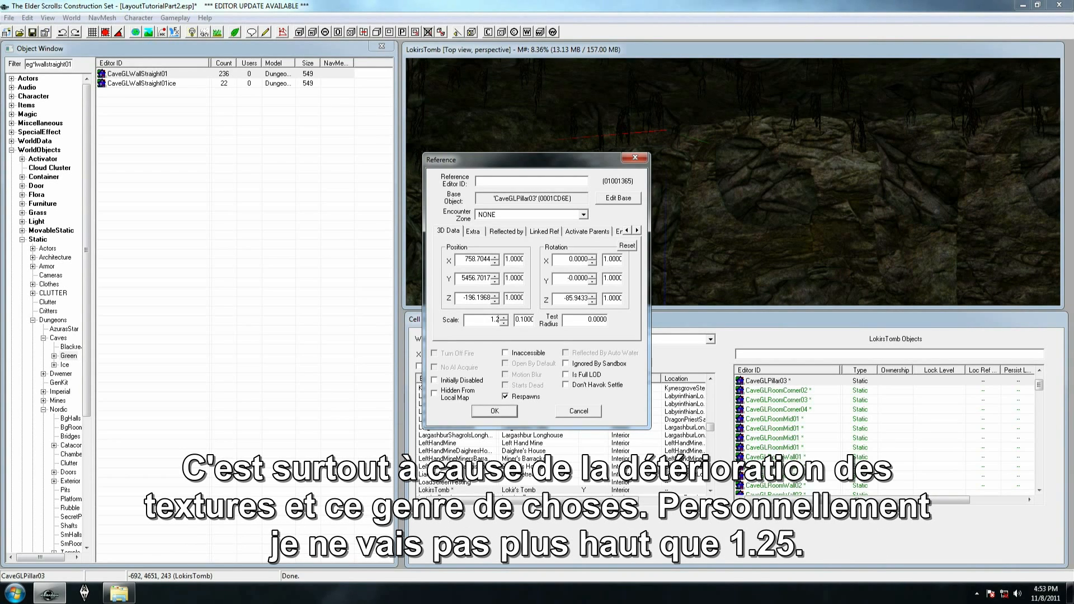
{"action": "left_click", "coordinate": [501, 412]}
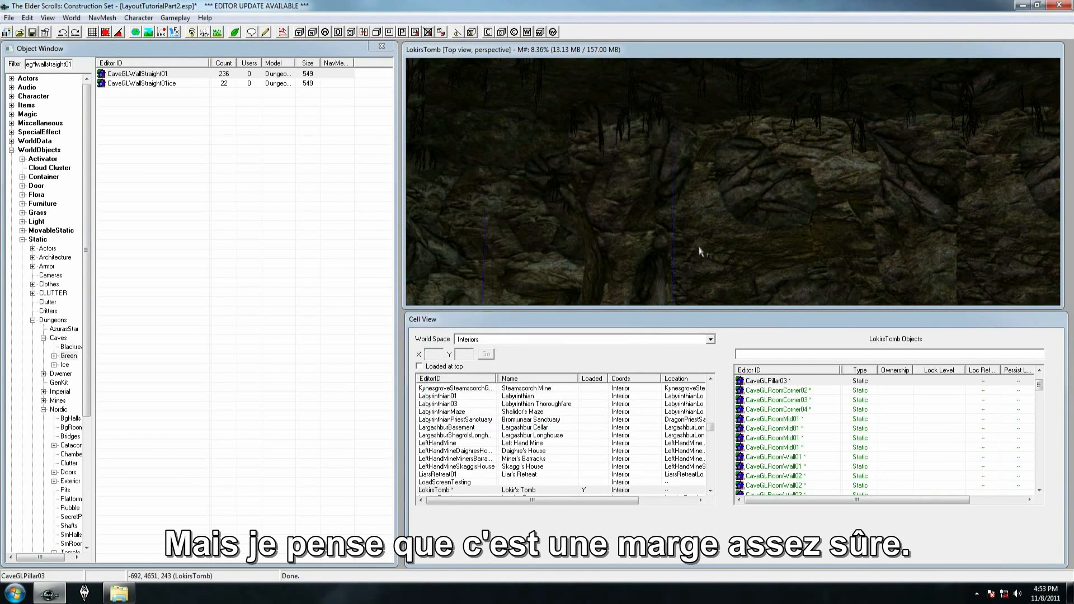
Adjust the size of CaveGLPillar03 by eye directly in the scene
{"action": "middle_click_drag", "start_coordinate": [628, 181], "coordinate": [613, 151], "text": "shift"}
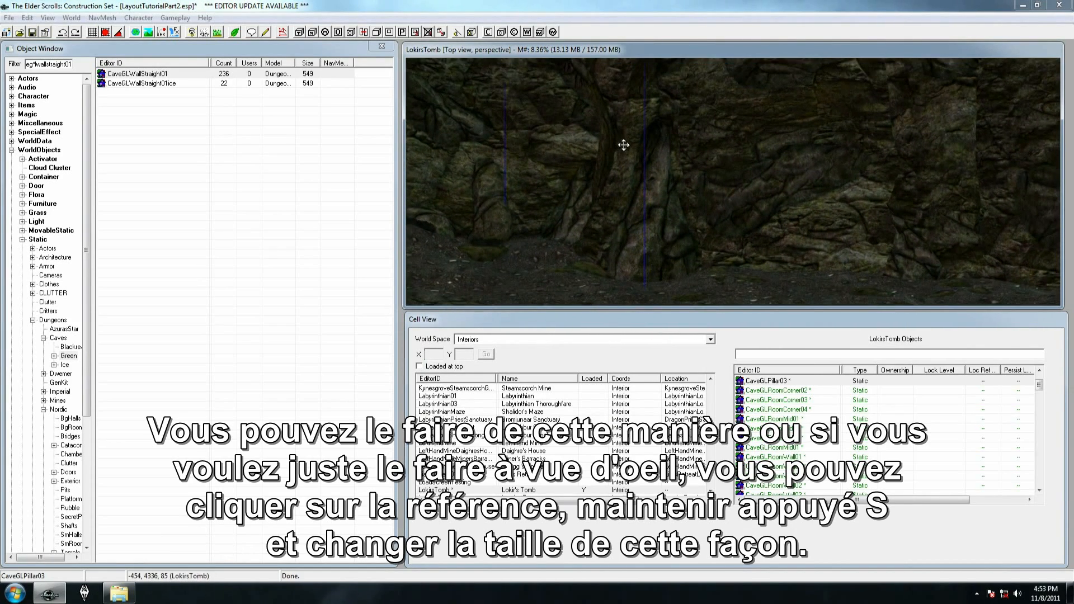
{"action": "mouse_move", "coordinate": [625, 145]}
{"action": "left_mouse_down"}
{"action": "mouse_move", "coordinate": [637, 146]}
{"action": "mouse_move", "coordinate": [584, 147]}
{"action": "mouse_move", "coordinate": [619, 147]}
{"action": "mouse_move", "coordinate": [620, 135]}
{"action": "left_mouse_up"}
{"action": "middle_click_drag", "start_coordinate": [620, 135], "coordinate": [565, 142]}
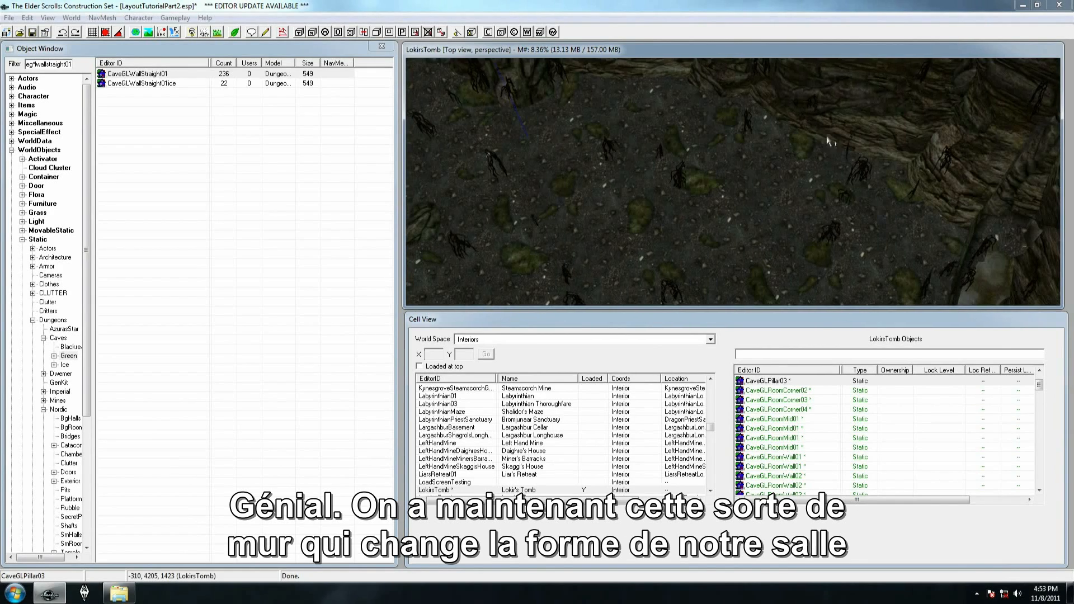
Inspect the reshaped cave room and the gap where the Nordic hallway meets it
{"action": "middle_click_drag", "start_coordinate": [593, 83], "coordinate": [581, 147]}
{"action": "middle_click_drag", "start_coordinate": [1002, 273], "coordinate": [729, 188]}
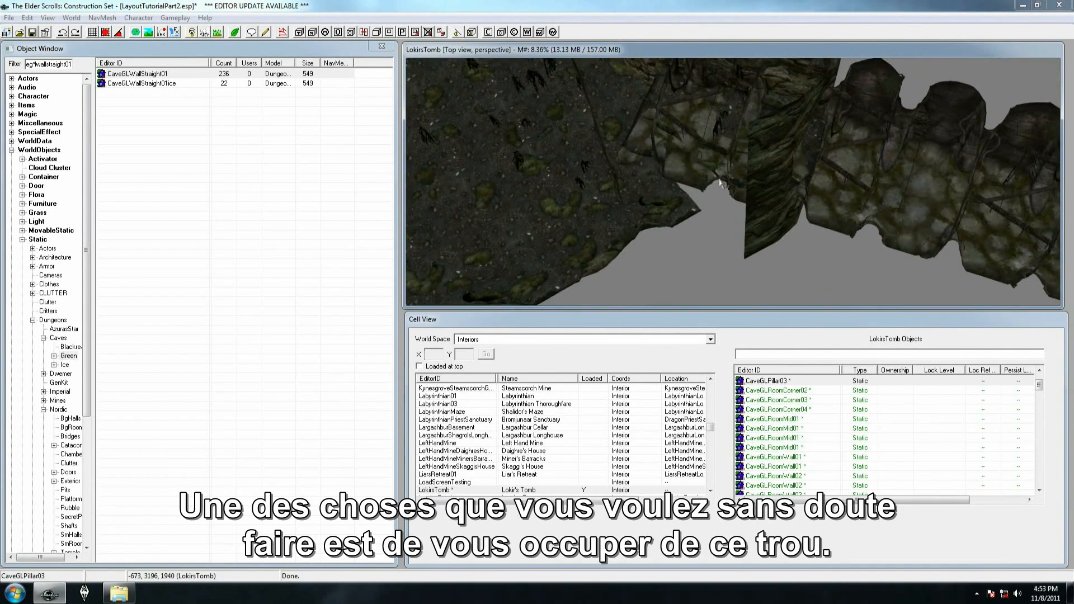
{"action": "left_click", "coordinate": [634, 114]}
{"action": "middle_click_drag", "start_coordinate": [650, 120], "coordinate": [766, 73], "text": "shift"}
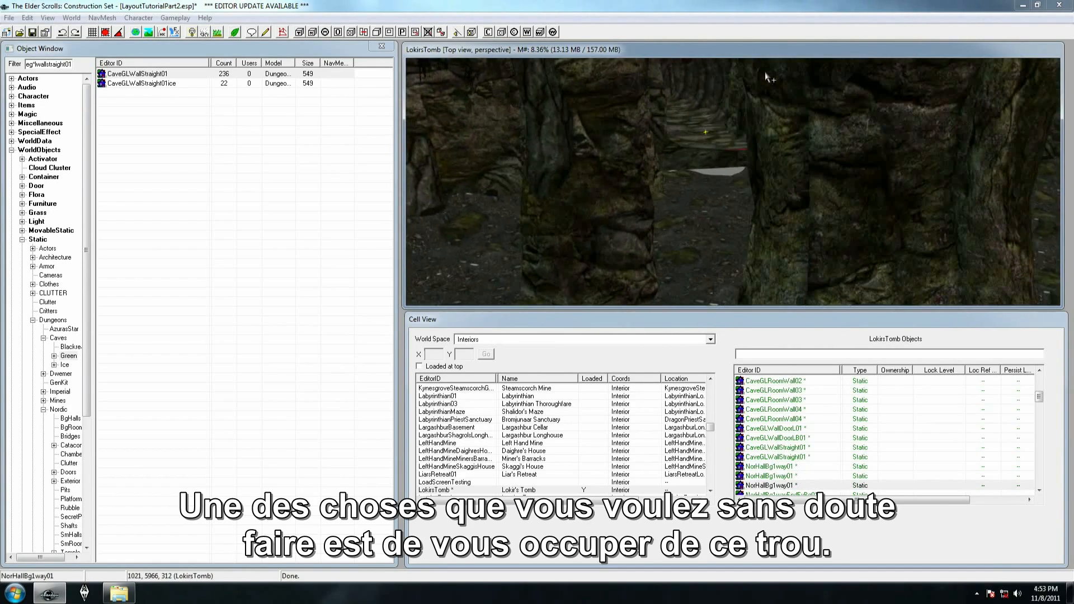
{"action": "middle_click_drag", "start_coordinate": [688, 223], "coordinate": [633, 345], "text": "shift"}
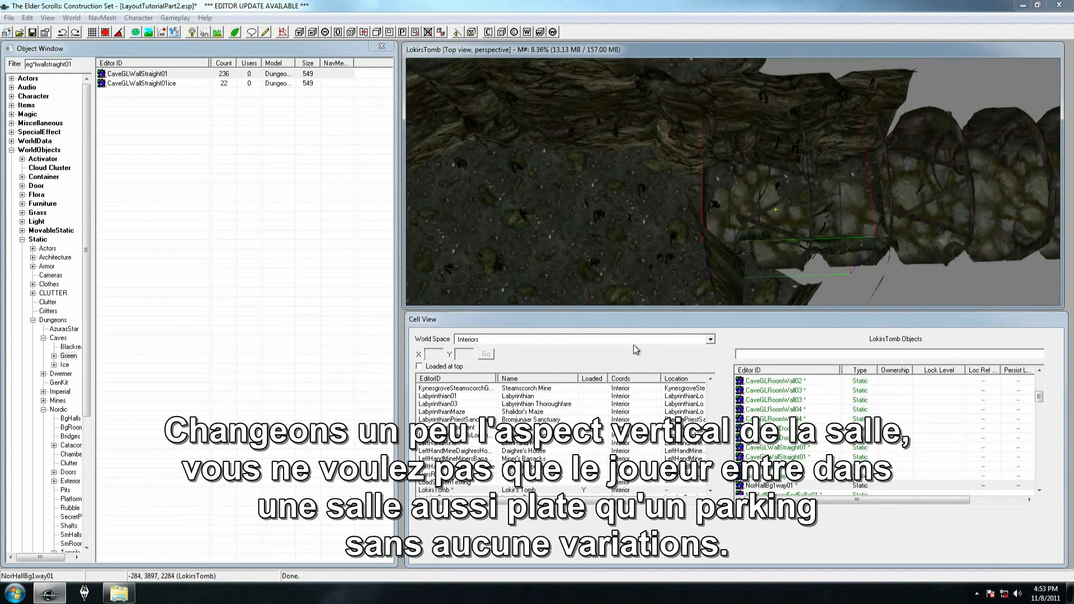
{"action": "middle_click_drag", "start_coordinate": [761, 231], "coordinate": [786, 240]}
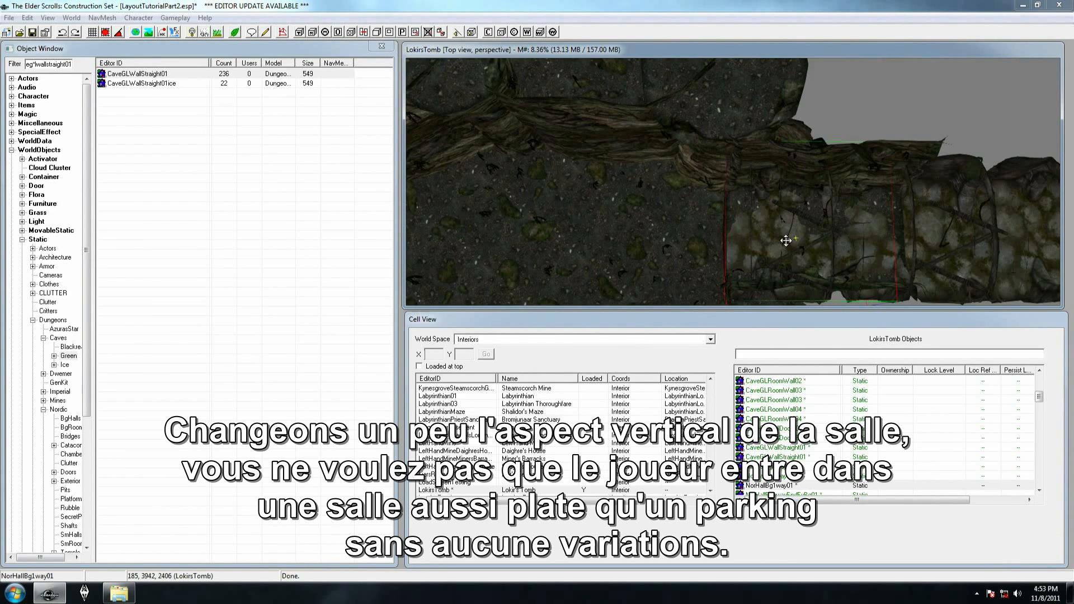
{"action": "scroll", "coordinate": [775, 235], "scroll_direction": "down", "scroll_amount": 1}
{"action": "middle_click_drag", "start_coordinate": [774, 235], "coordinate": [833, 246]}
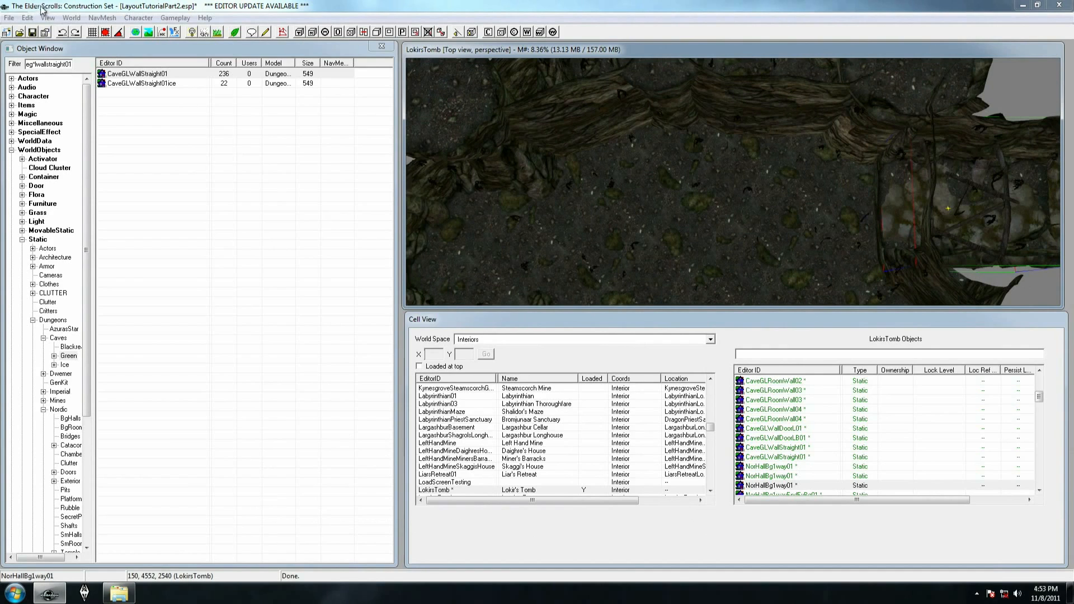
Filter the object list by caveg*cliffs01
{"action": "left_click", "coordinate": [18, 66]}
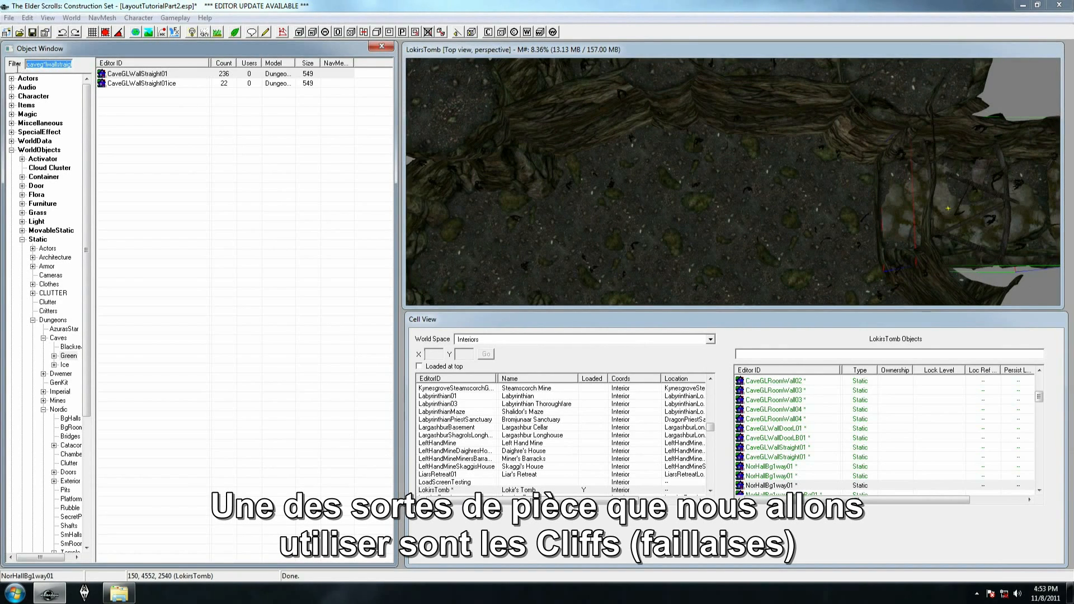
{"action": "left_click", "coordinate": [47, 63]}
{"action": "left_click_drag", "start_coordinate": [47, 64], "coordinate": [93, 62]}
{"action": "type", "text": "cliffs01"}
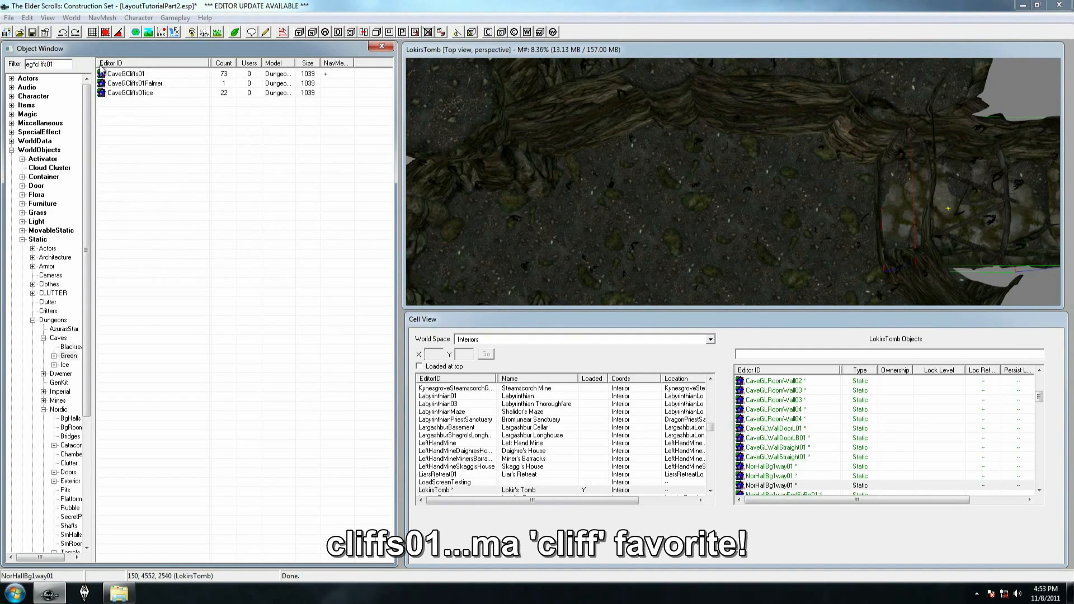
Place CaveGCliffs01 on the cave floor in front of the hallway entrance to form a low raised ledge
{"action": "left_click_drag", "start_coordinate": [143, 77], "coordinate": [823, 201]}
{"action": "middle_click_drag", "start_coordinate": [822, 200], "coordinate": [689, 168], "text": "shift"}
{"action": "left_click_drag", "start_coordinate": [694, 179], "coordinate": [704, 248]}
{"action": "scroll", "coordinate": [703, 248], "scroll_direction": "down", "scroll_amount": 5}
{"action": "mouse_move", "coordinate": [704, 224]}
{"action": "middle_mouse_down", "text": "shift"}
{"action": "mouse_move", "coordinate": [697, 292]}
{"action": "mouse_move", "coordinate": [713, 200]}
{"action": "mouse_move", "coordinate": [684, 293]}
{"action": "mouse_move", "coordinate": [701, 233]}
{"action": "middle_mouse_up", "text": "shift"}
{"action": "scroll", "coordinate": [697, 293], "scroll_direction": "up", "scroll_amount": 3}
{"action": "scroll", "coordinate": [683, 281], "scroll_direction": "up", "scroll_amount": 3}
{"action": "right_click_drag", "start_coordinate": [701, 233], "coordinate": [700, 211]}
{"action": "left_click_drag", "start_coordinate": [700, 211], "coordinate": [636, 172]}
{"action": "scroll", "coordinate": [636, 172], "scroll_direction": "down", "scroll_amount": 4}
{"action": "middle_click_drag", "start_coordinate": [636, 172], "coordinate": [595, 187], "text": "shift"}
{"action": "scroll", "coordinate": [594, 186], "scroll_direction": "up", "scroll_amount": 3}
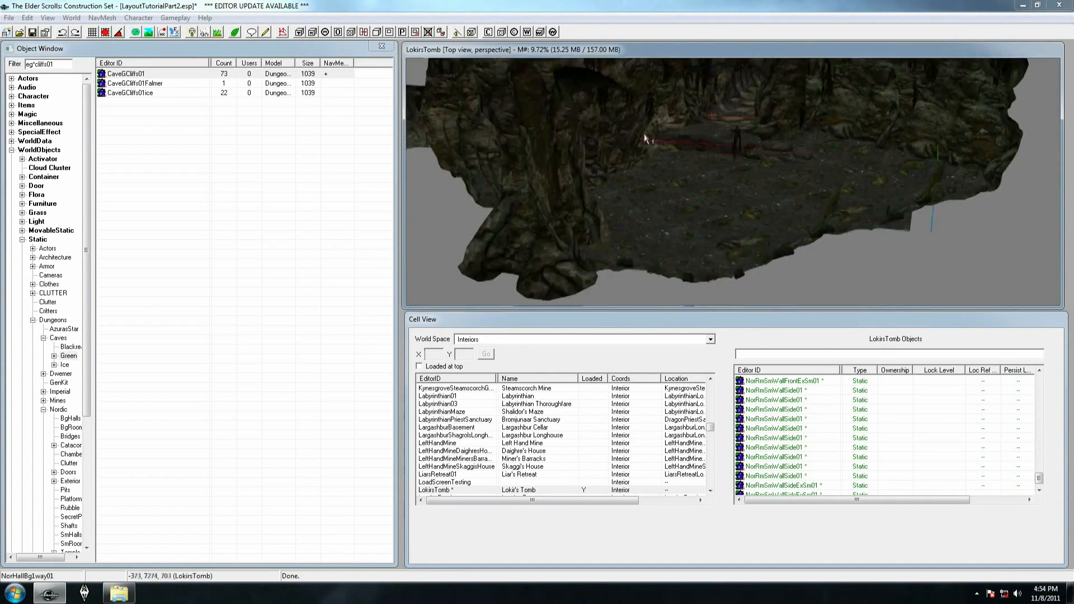
{"action": "scroll", "coordinate": [593, 187], "scroll_direction": "up", "scroll_amount": 2}
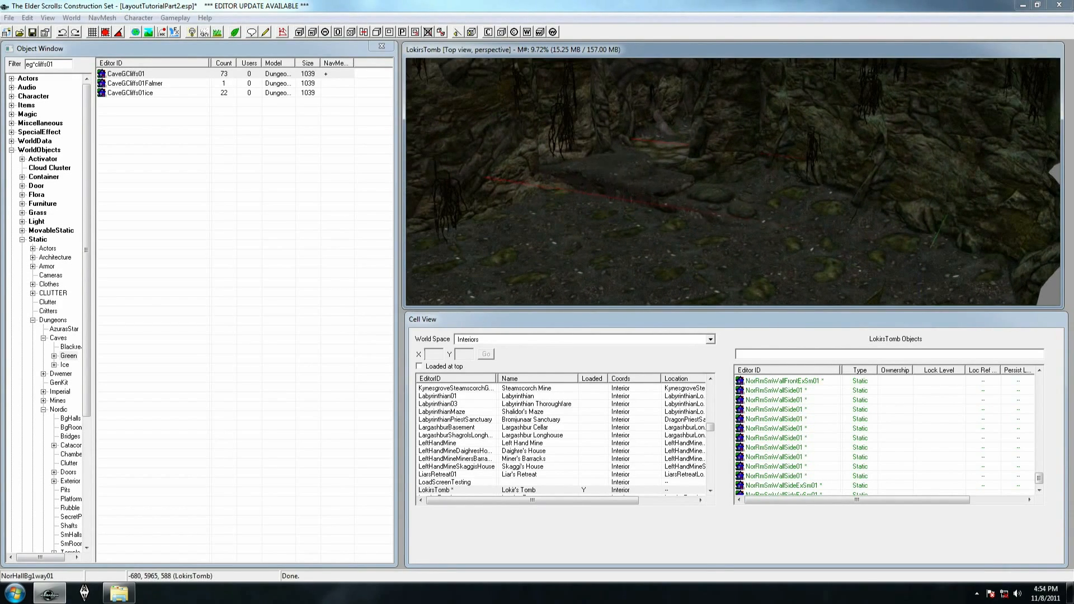
Filter the object list by caveg*cliffscornerout01ns
{"action": "middle_click_drag", "start_coordinate": [634, 178], "coordinate": [705, 301], "text": "shift"}
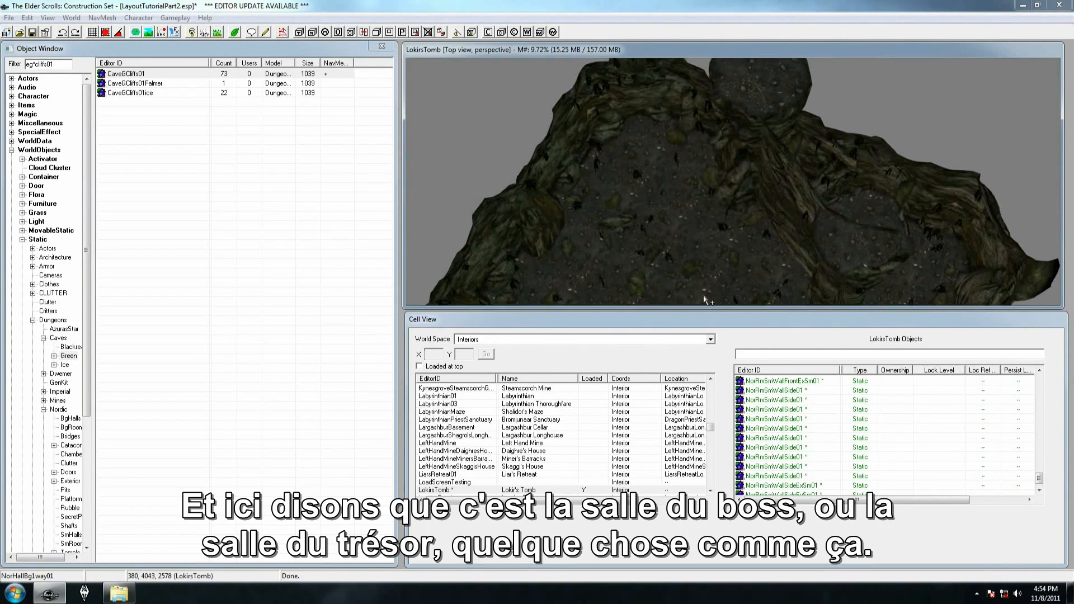
{"action": "double_click", "coordinate": [59, 64]}
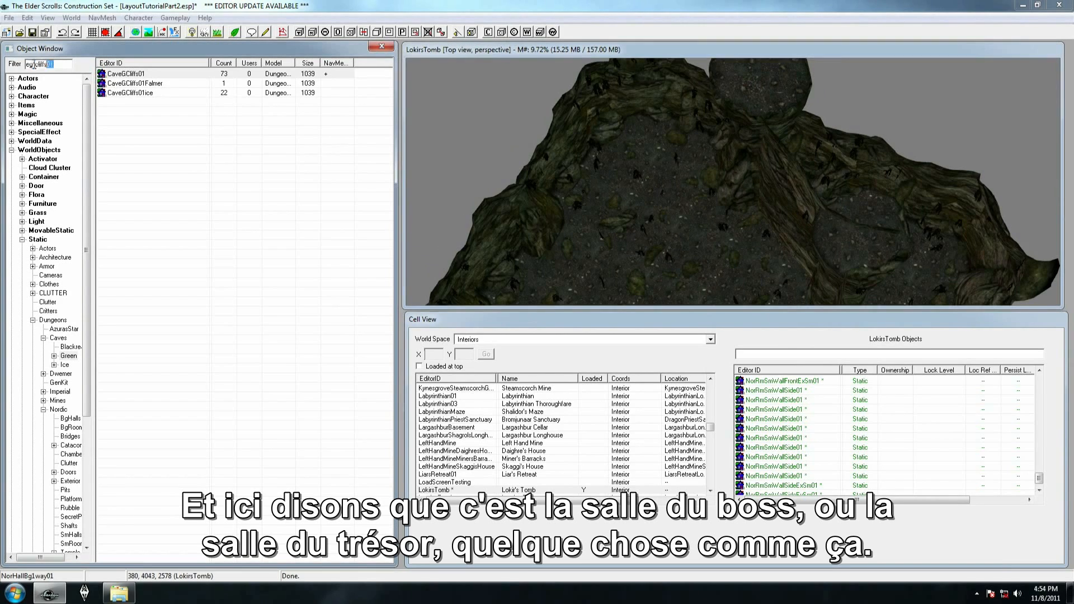
{"action": "left_click", "coordinate": [65, 65]}
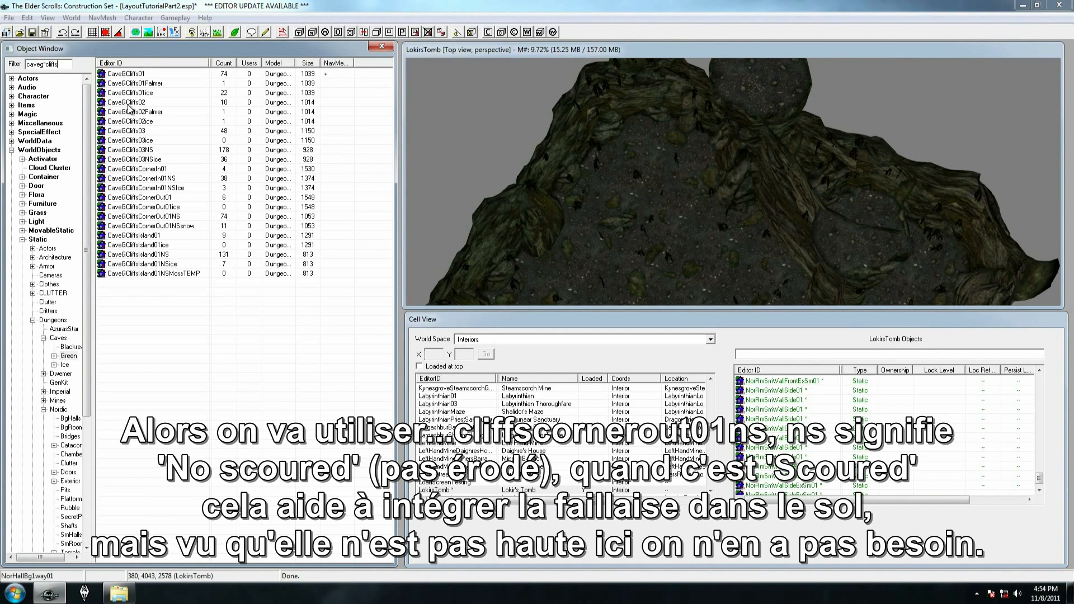
{"action": "type", "text": "nerou"}
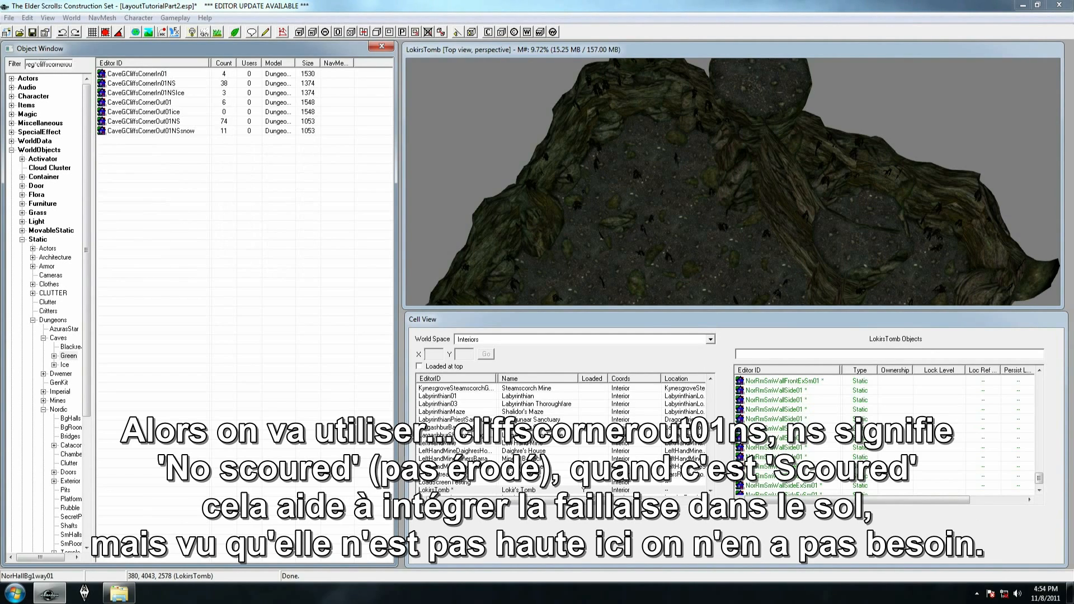
{"action": "type", "text": "t01ns"}
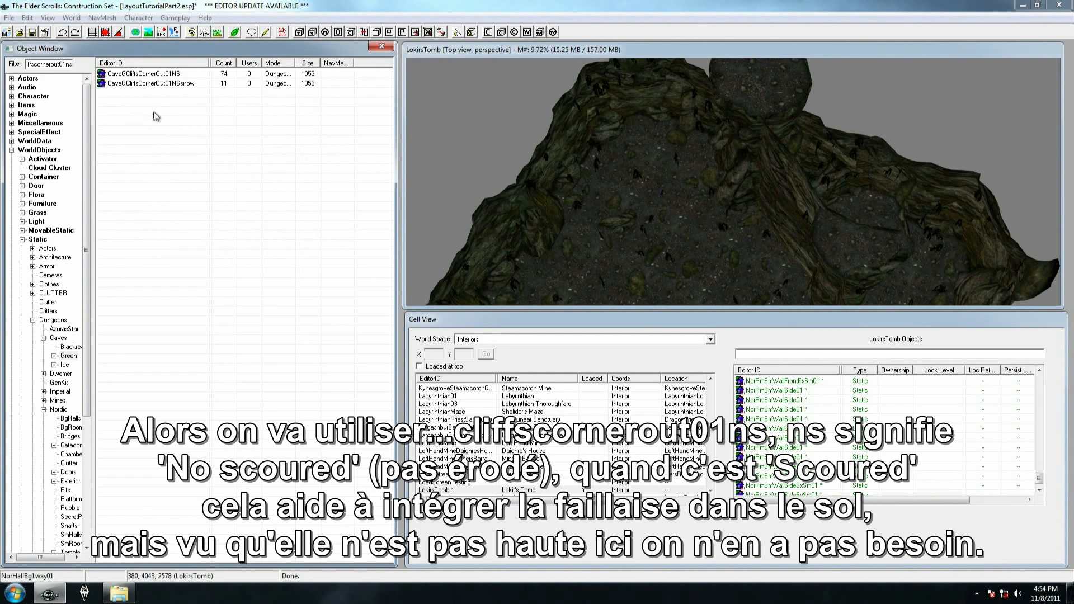
Place CaveGCliffsCornerOut01NS in the far part of the cave room as a low raised platform
{"action": "left_click_drag", "start_coordinate": [168, 77], "coordinate": [652, 183]}
{"action": "middle_click_drag", "start_coordinate": [653, 183], "coordinate": [537, 180], "text": "shift"}
{"action": "right_click_drag", "start_coordinate": [581, 154], "coordinate": [630, 151]}
{"action": "middle_click_drag", "start_coordinate": [630, 151], "coordinate": [710, 179], "text": "shift"}
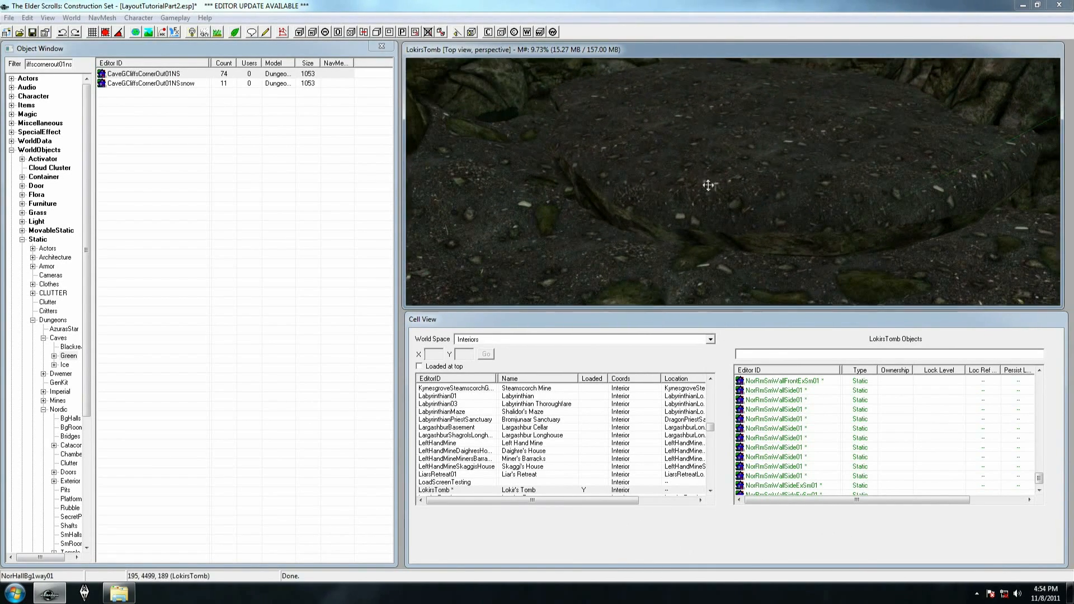
Raise the CaveGCliffsCornerOut01NS platform higher above the cave floor
{"action": "left_click_drag", "start_coordinate": [707, 172], "coordinate": [704, 54]}
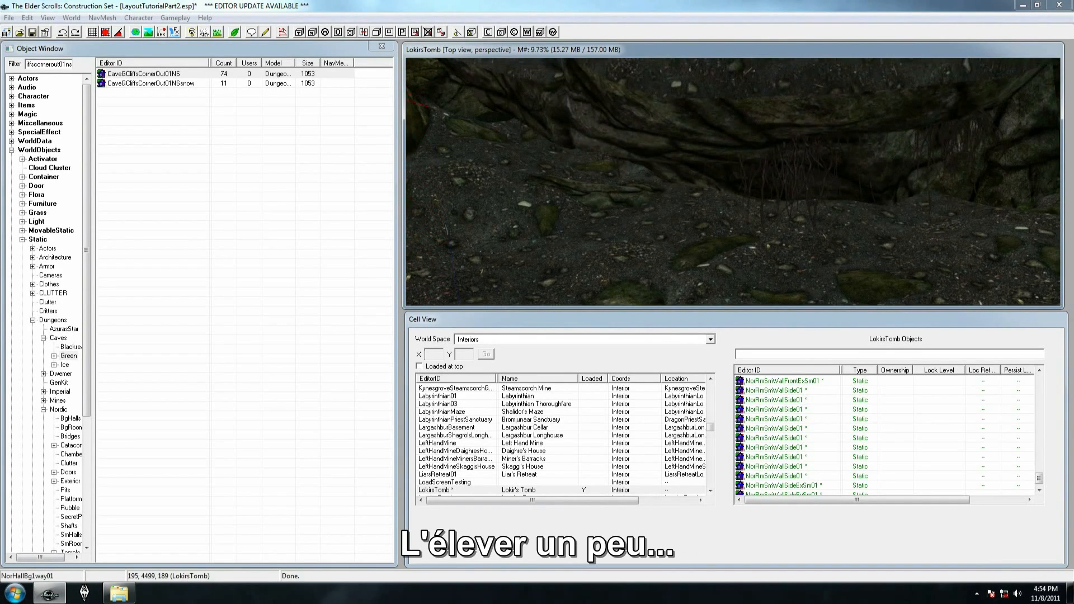
{"action": "middle_click_drag", "start_coordinate": [732, 176], "coordinate": [717, 187], "text": "shift"}
{"action": "middle_click_drag", "start_coordinate": [717, 182], "coordinate": [691, 190]}
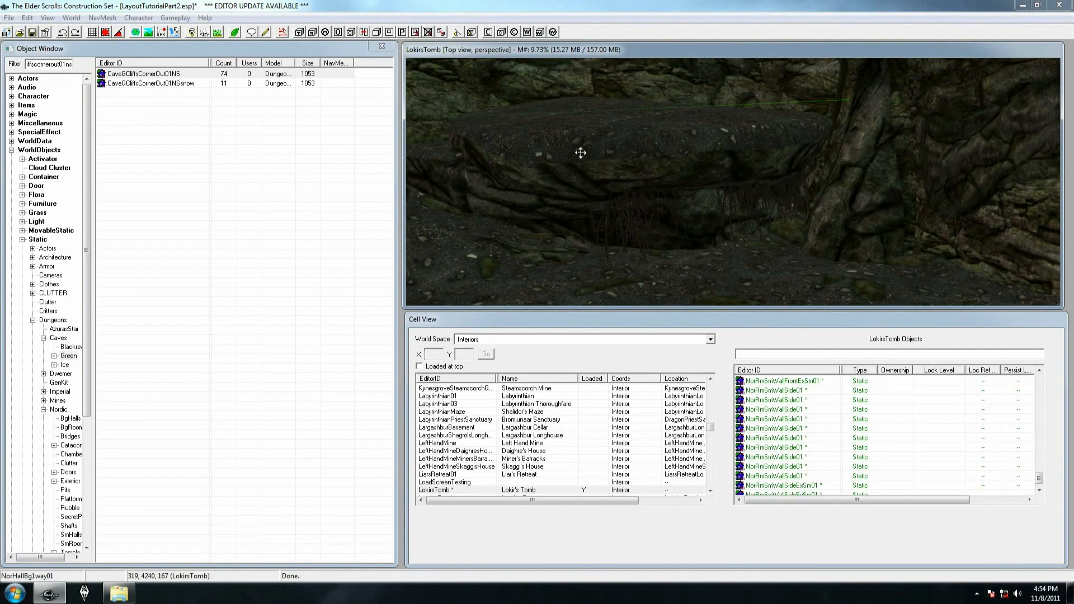
Duplicate the CaveGCliffs01 ledge and fit the copy against the raised platform as a ramp leading up to it
{"action": "middle_click_drag", "start_coordinate": [586, 157], "coordinate": [576, 291]}
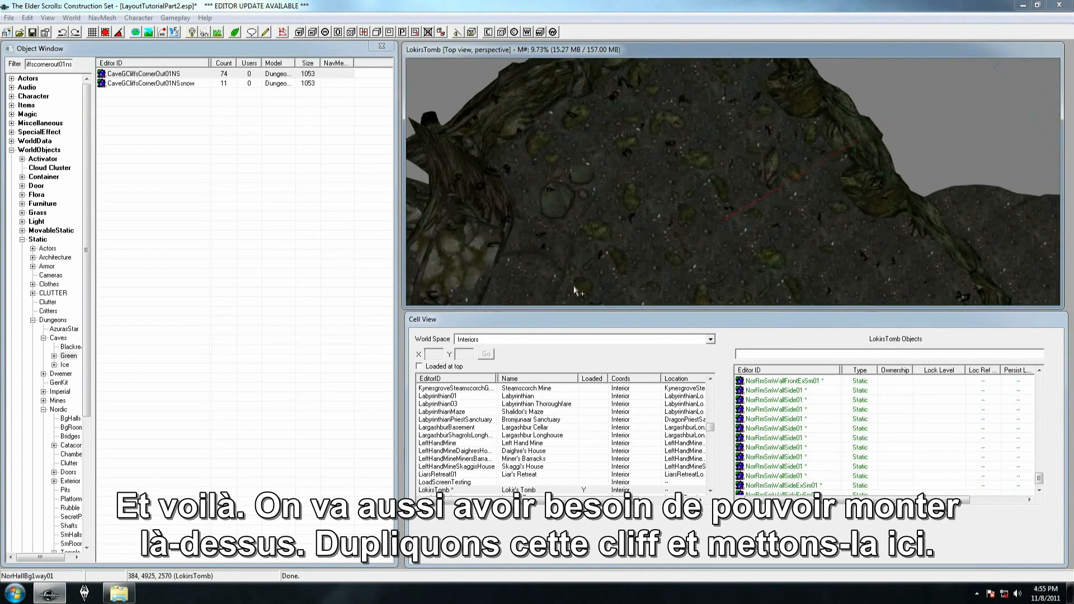
{"action": "left_click", "coordinate": [556, 221]}
{"action": "key", "text": "ctrl+d"}
{"action": "left_click_drag", "start_coordinate": [693, 184], "coordinate": [815, 207]}
{"action": "middle_click_drag", "start_coordinate": [828, 210], "coordinate": [736, 211], "text": "shift"}
{"action": "scroll", "coordinate": [733, 219], "scroll_direction": "up", "scroll_amount": 4}
{"action": "middle_click_drag", "start_coordinate": [707, 166], "coordinate": [744, 139], "text": "shift"}
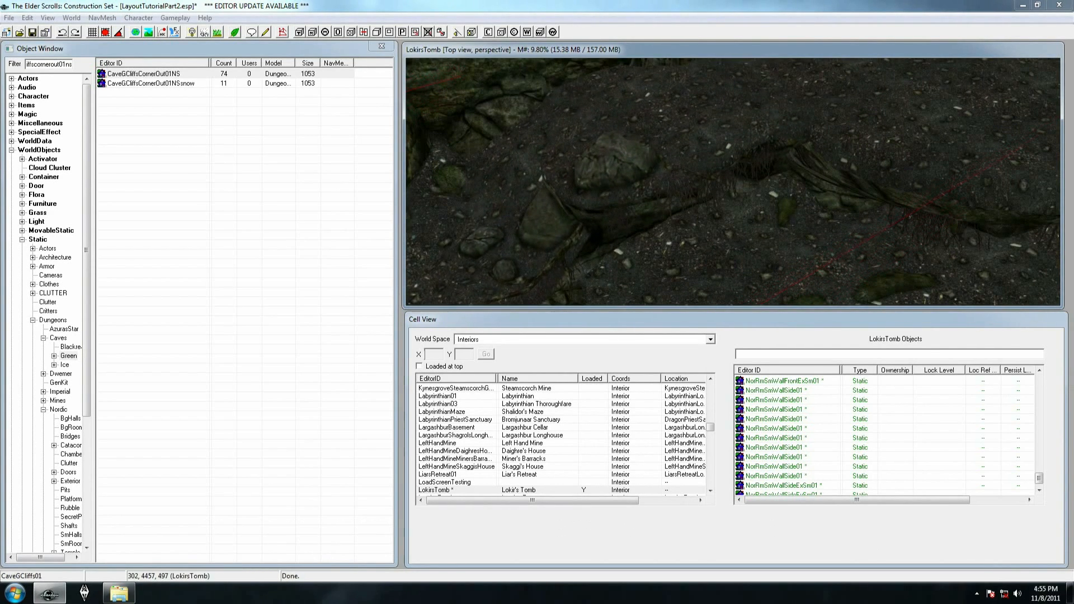
{"action": "left_click_drag", "start_coordinate": [627, 182], "coordinate": [660, 148]}
{"action": "middle_click_drag", "start_coordinate": [726, 85], "coordinate": [723, 140], "text": "shift"}
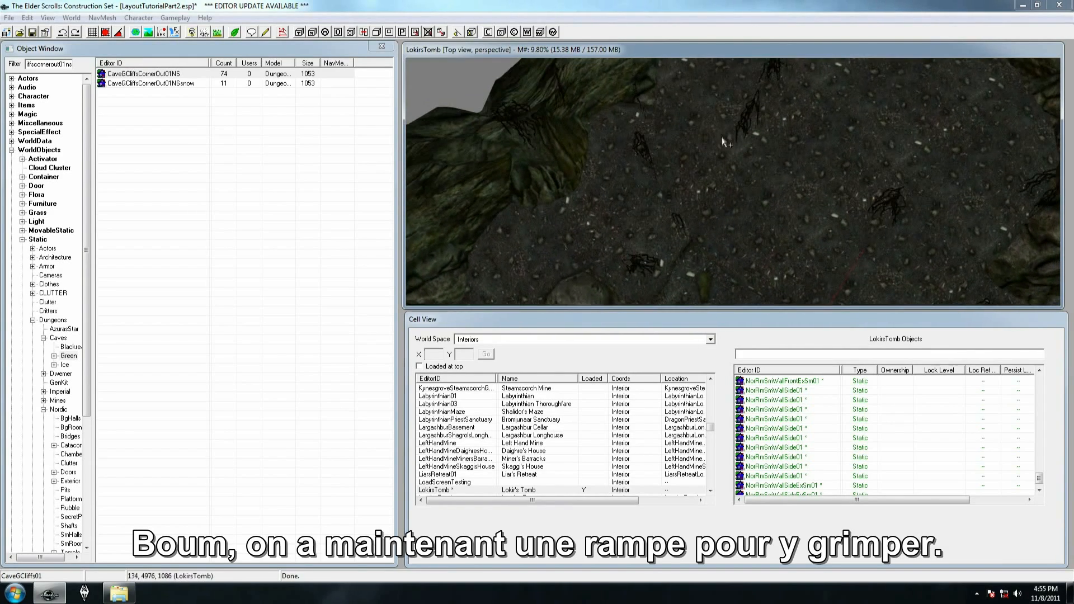
{"action": "left_click", "coordinate": [699, 93]}
{"action": "right_click_drag", "start_coordinate": [700, 92], "coordinate": [717, 91]}
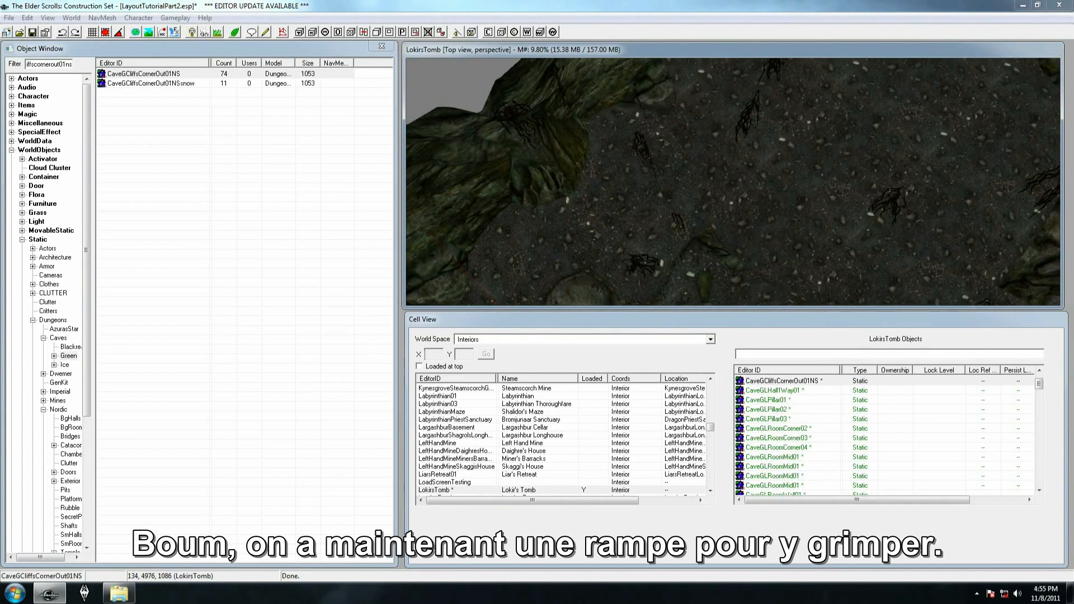
{"action": "key", "text": "ctrl+z"}
{"action": "key", "text": "ctrl+z"}
Examine the raised platform with its ramp, and check the cave walls around the hallway entrance for gaps
{"action": "middle_click_drag", "start_coordinate": [739, 144], "coordinate": [686, 149]}
{"action": "scroll", "coordinate": [687, 148], "scroll_direction": "down", "scroll_amount": 3}
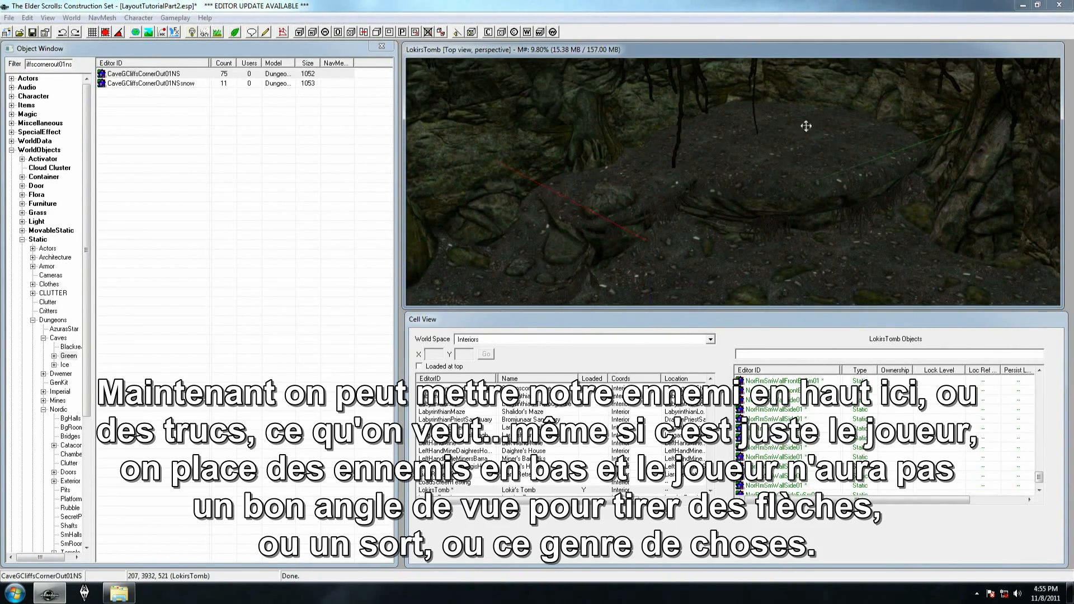
{"action": "scroll", "coordinate": [713, 196], "scroll_direction": "down", "scroll_amount": 2}
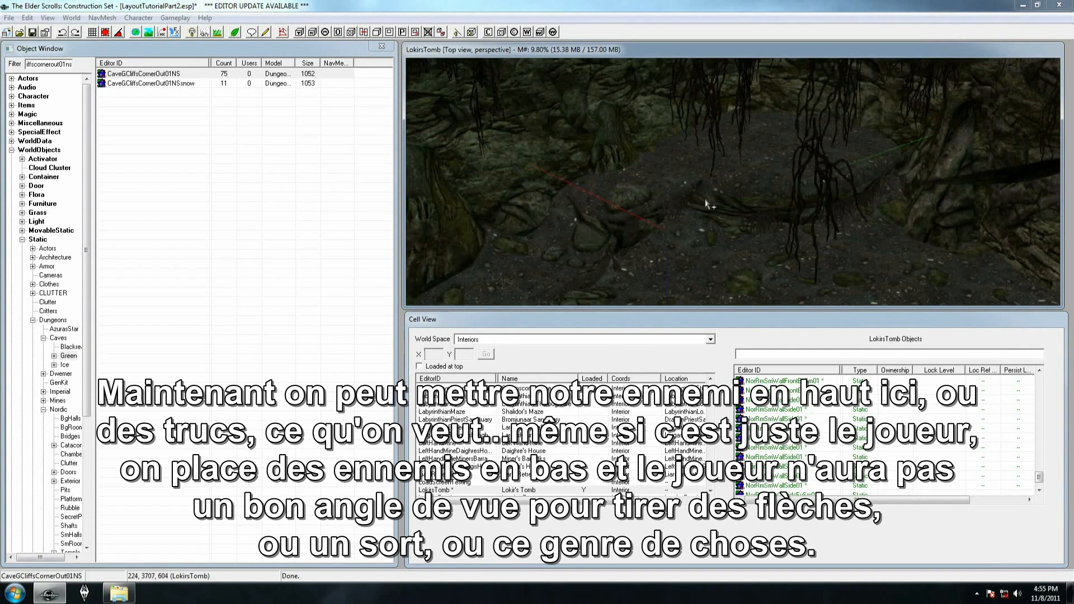
{"action": "middle_click_drag", "start_coordinate": [807, 149], "coordinate": [695, 199], "text": "shift"}
{"action": "scroll", "coordinate": [721, 248], "scroll_direction": "up", "scroll_amount": 3}
{"action": "middle_click_drag", "start_coordinate": [619, 205], "coordinate": [566, 130], "text": "shift"}
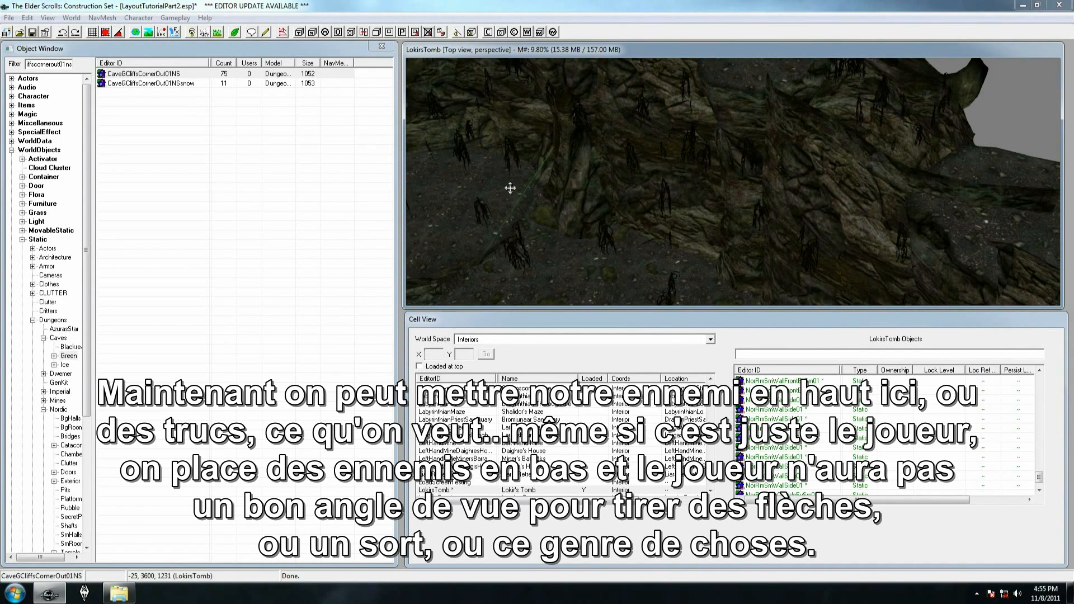
{"action": "middle_click_drag", "start_coordinate": [521, 191], "coordinate": [776, 122], "text": "shift"}
{"action": "left_click", "coordinate": [662, 203]}
{"action": "left_click", "coordinate": [872, 105]}
{"action": "middle_click_drag", "start_coordinate": [871, 105], "coordinate": [772, 227], "text": "shift"}
{"action": "left_click", "coordinate": [836, 147]}
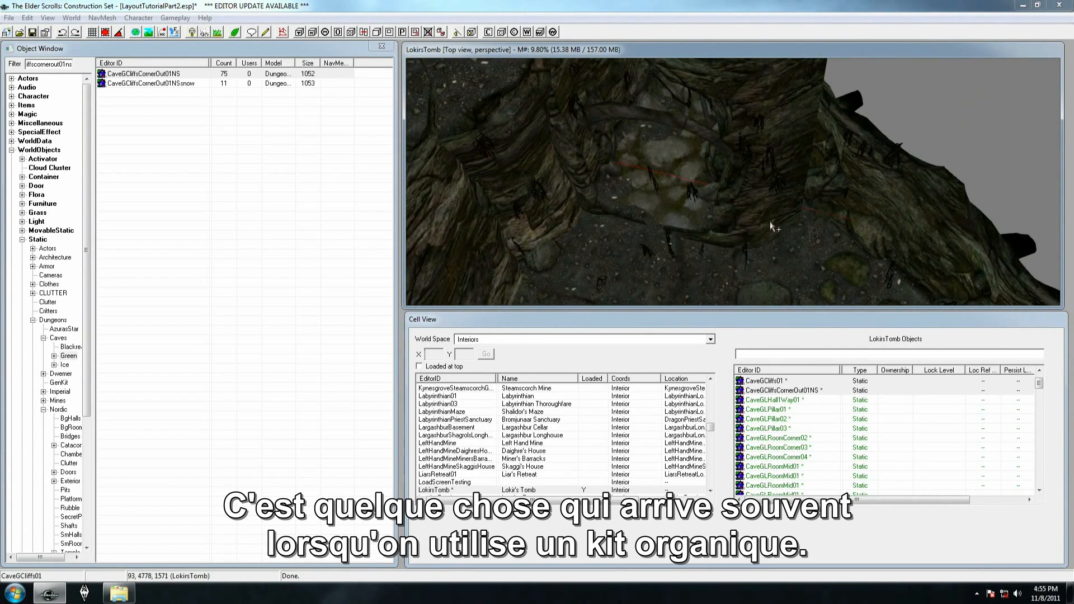
Duplicate CaveGLPillar01 and move the copy over the open gap in the wall beside the hallway entrance
{"action": "scroll", "coordinate": [771, 224], "scroll_direction": "down", "scroll_amount": 2}
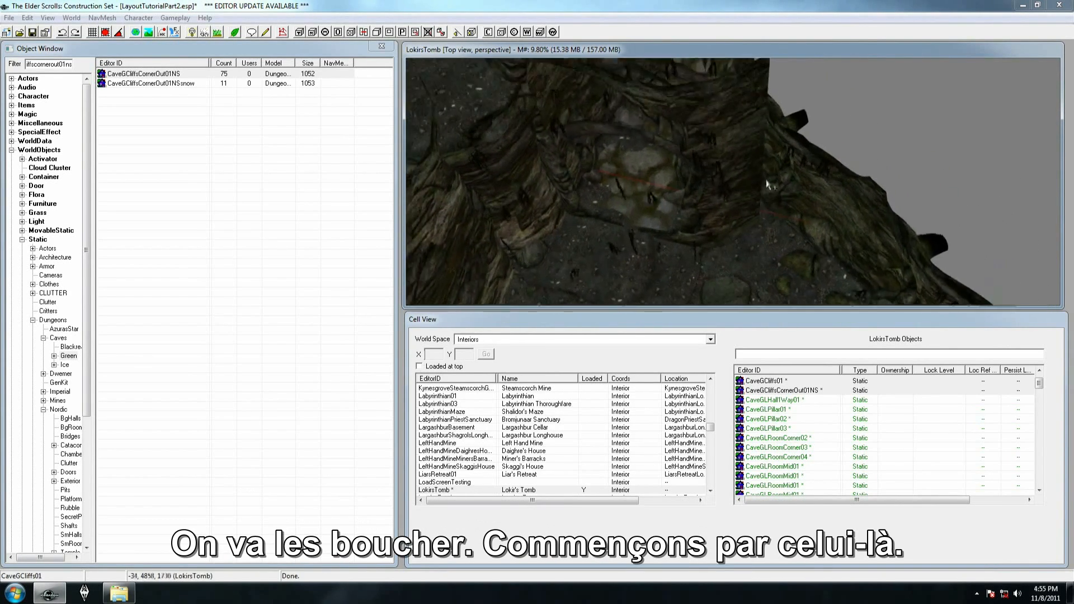
{"action": "middle_click_drag", "start_coordinate": [767, 185], "coordinate": [776, 197]}
{"action": "left_click", "coordinate": [527, 164]}
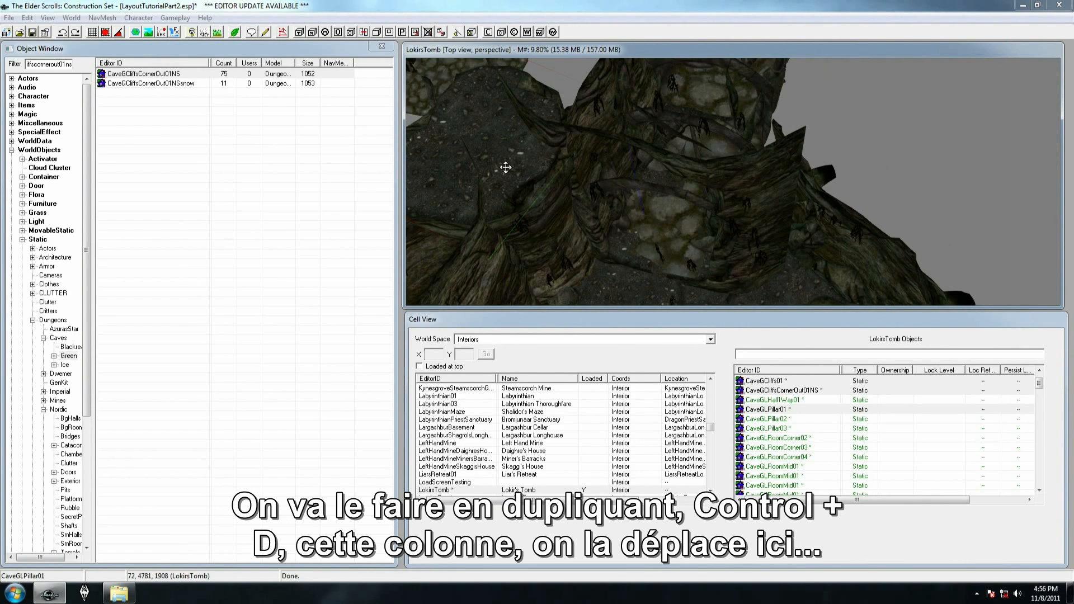
{"action": "key", "text": "ctrl+d"}
{"action": "left_click_drag", "start_coordinate": [498, 148], "coordinate": [792, 168]}
{"action": "right_click_drag", "start_coordinate": [792, 168], "coordinate": [848, 165]}
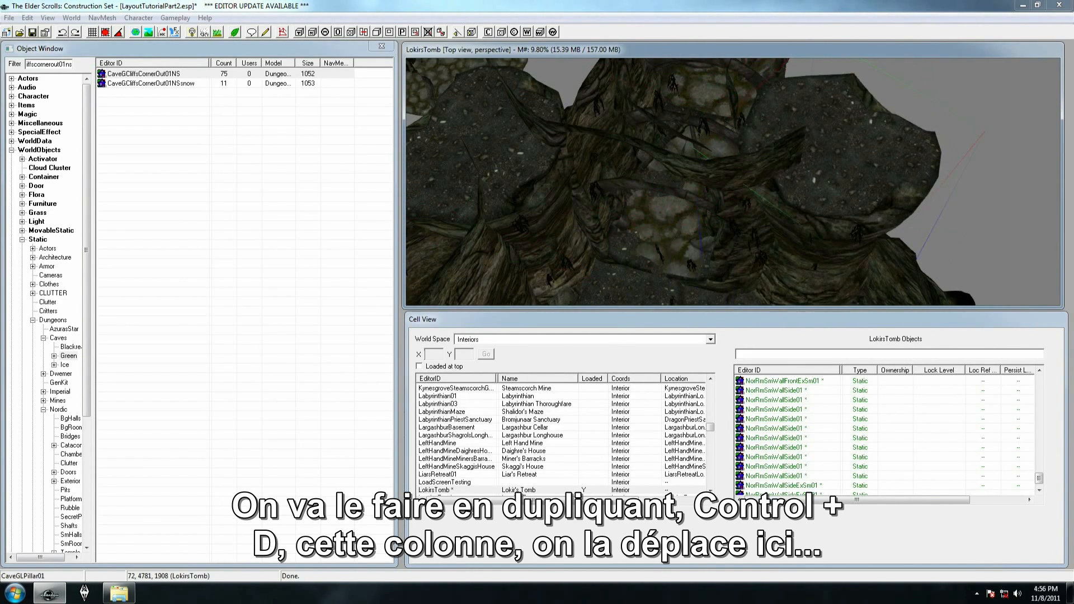
{"action": "middle_click_drag", "start_coordinate": [872, 135], "coordinate": [845, 121], "text": "shift"}
{"action": "left_click_drag", "start_coordinate": [811, 159], "coordinate": [782, 138]}
Filter the object list by caveg*boulderl01 to find a piece for the ceiling hole above the hallway arch
{"action": "middle_click_drag", "start_coordinate": [782, 138], "coordinate": [649, 176], "text": "shift"}
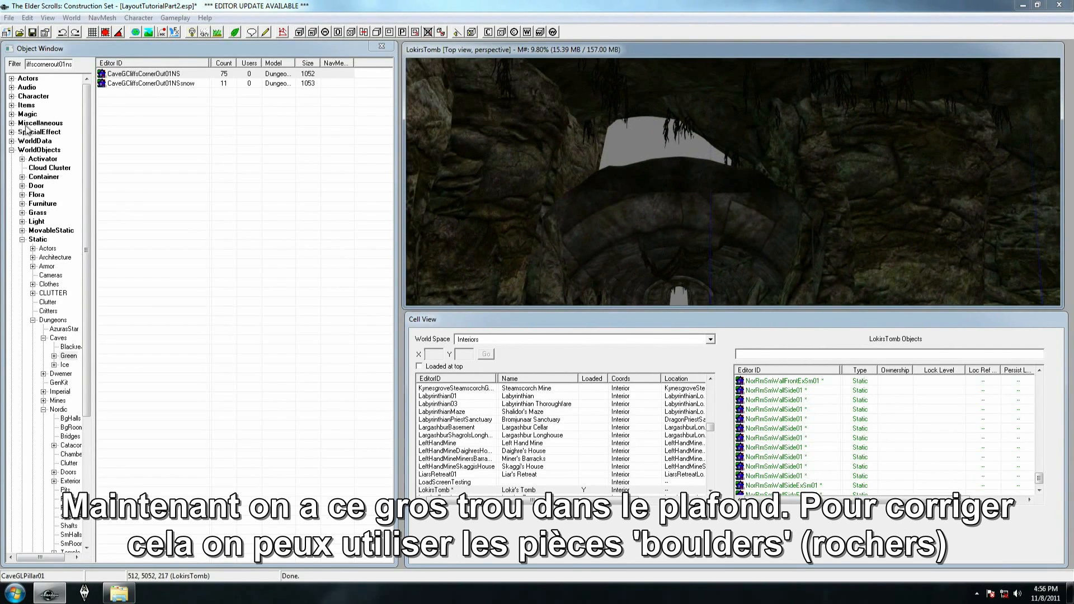
{"action": "left_click_drag", "start_coordinate": [32, 64], "coordinate": [109, 66]}
{"action": "key", "text": "BackSpace"}
{"action": "key", "text": "BackSpace"}
{"action": "key", "text": "BackSpace"}
{"action": "key", "text": "BackSpace"}
{"action": "key", "text": "BackSpace"}
{"action": "key", "text": "BackSpace"}
{"action": "type", "text": "*c"}
{"action": "key", "text": "BackSpace"}
{"action": "type", "text": "boulderl01"}
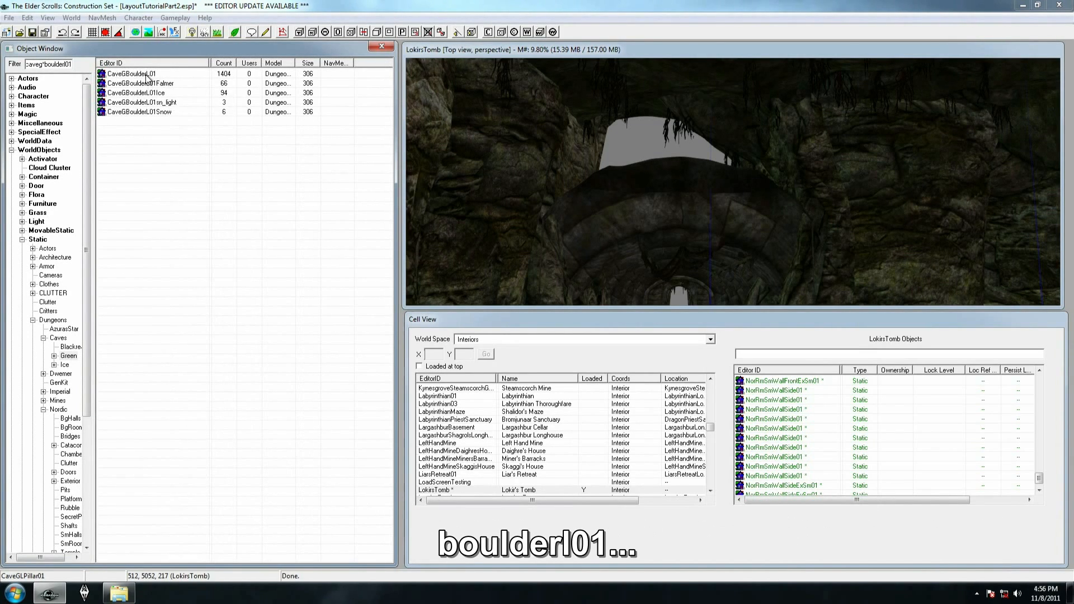
Place CaveGBoulderL01 above the hallway arch and adjust it to cover the ceiling hole
{"action": "left_click", "coordinate": [146, 75]}
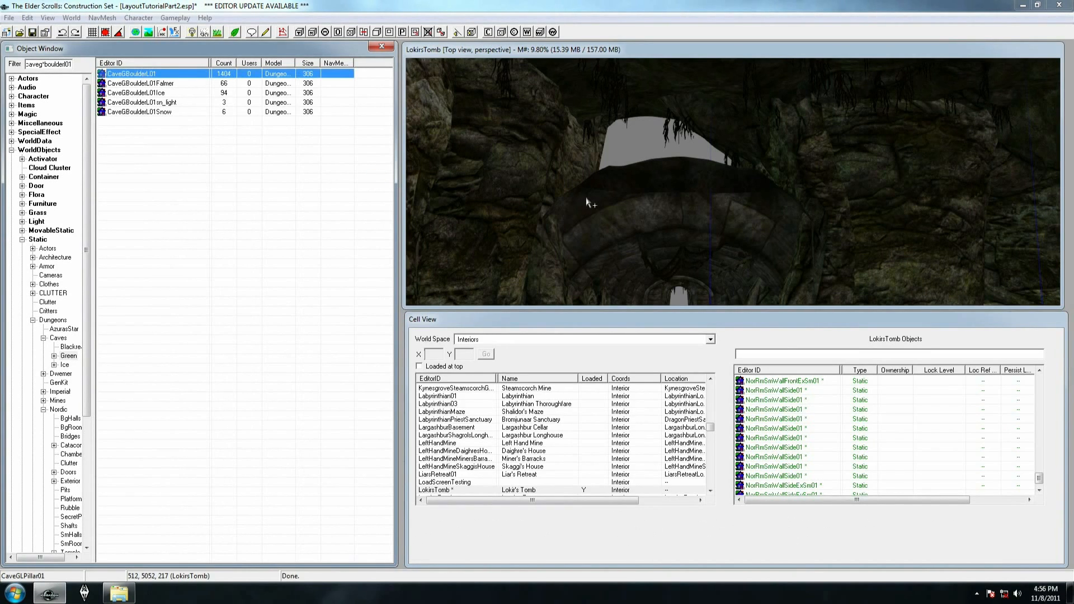
{"action": "left_click_drag", "start_coordinate": [586, 202], "coordinate": [587, 197]}
{"action": "right_click_drag", "start_coordinate": [622, 155], "coordinate": [597, 175]}
{"action": "left_click_drag", "start_coordinate": [597, 175], "coordinate": [613, 119]}
{"action": "mouse_move", "coordinate": [612, 71]}
{"action": "left_mouse_down"}
{"action": "mouse_move", "coordinate": [605, 79]}
{"action": "mouse_move", "coordinate": [613, 73]}
{"action": "left_mouse_up"}
{"action": "right_click_drag", "start_coordinate": [613, 72], "coordinate": [643, 82]}
{"action": "left_click_drag", "start_coordinate": [597, 124], "coordinate": [562, 120]}
{"action": "middle_click_drag", "start_coordinate": [596, 137], "coordinate": [589, 195]}
Duplicate the boulder above the arch, replace the selected copy with CaveGBoulderL04 by a selection-only search and replace, and adjust its position
{"action": "key", "text": "ctrl+d"}
{"action": "left_click_drag", "start_coordinate": [513, 159], "coordinate": [686, 160]}
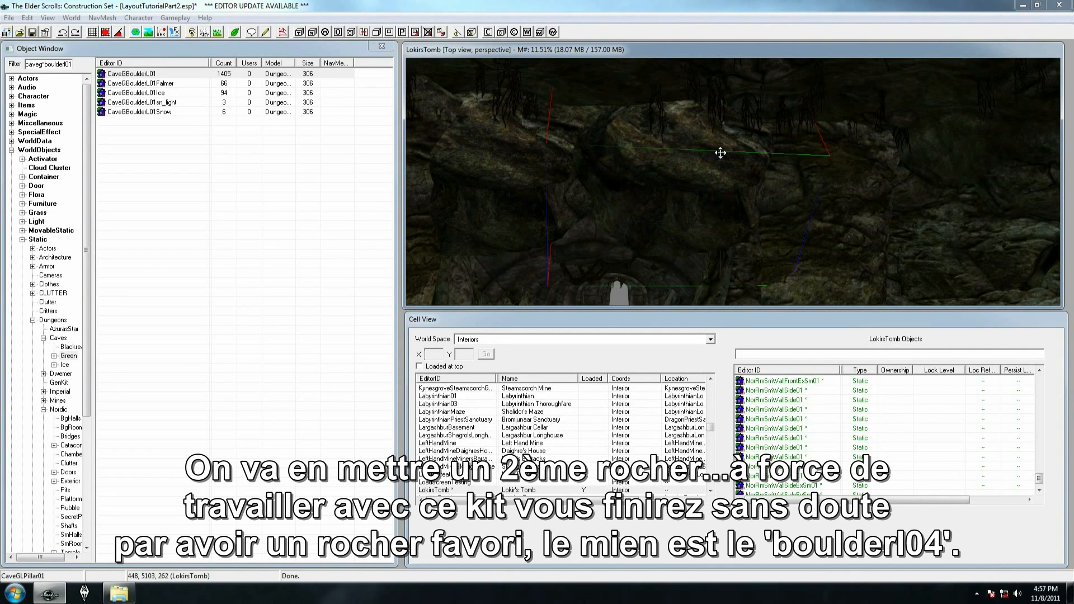
{"action": "key", "text": "ctrl+f"}
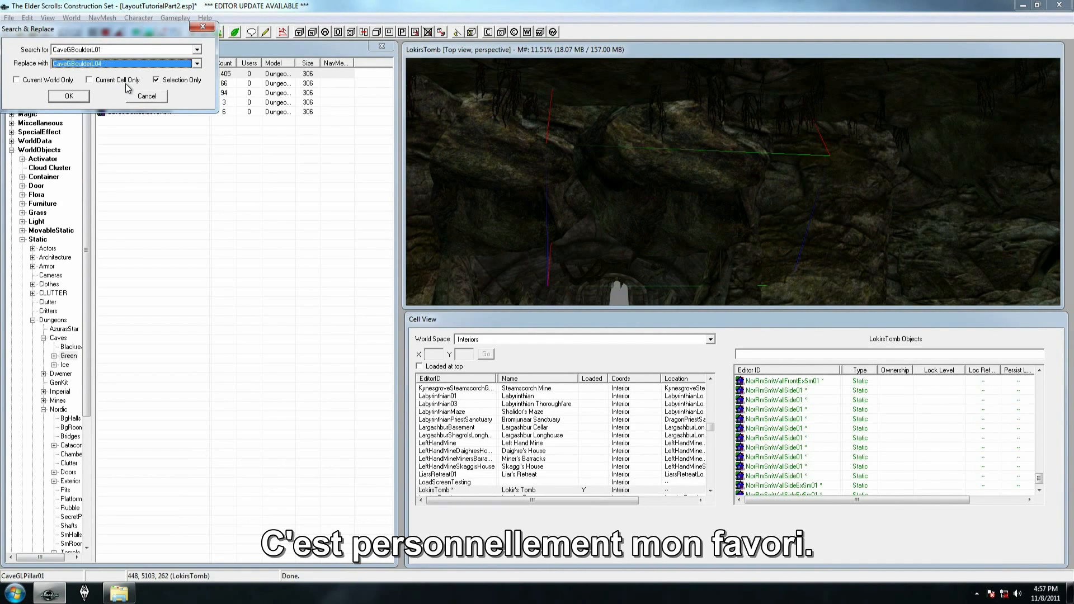
{"action": "key", "text": "Return"}
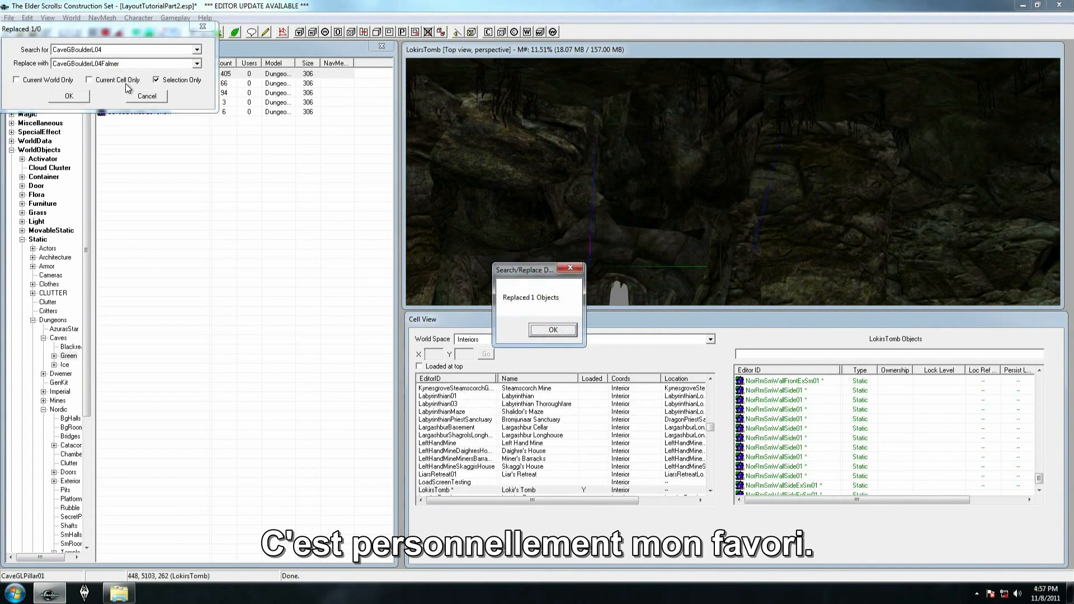
{"action": "left_click", "coordinate": [546, 331]}
{"action": "right_click_drag", "start_coordinate": [649, 184], "coordinate": [593, 198]}
{"action": "mouse_move", "coordinate": [619, 131]}
{"action": "right_mouse_down"}
{"action": "mouse_move", "coordinate": [593, 134]}
{"action": "mouse_move", "coordinate": [615, 134]}
{"action": "right_mouse_up"}
{"action": "middle_click_drag", "start_coordinate": [627, 133], "coordinate": [697, 131], "text": "shift"}
Filter the object list by caveg*dirtmound to find a piece for the floor transition at the hallway entrance
{"action": "middle_click_drag", "start_coordinate": [458, 161], "coordinate": [580, 188], "text": "shift"}
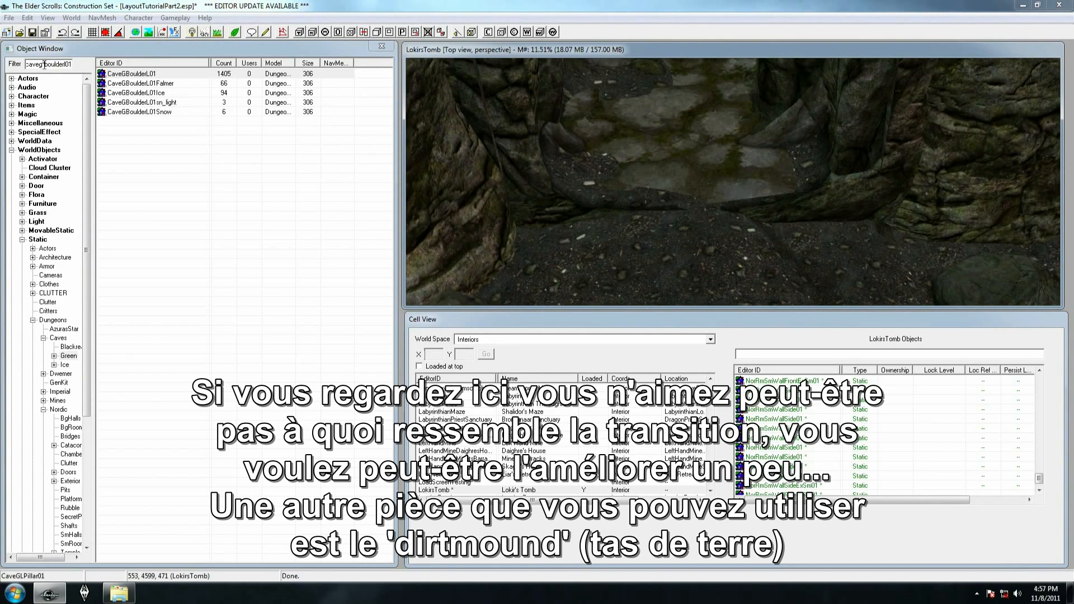
{"action": "left_click_drag", "start_coordinate": [44, 65], "coordinate": [84, 57]}
{"action": "type", "text": "dirtmoun"}
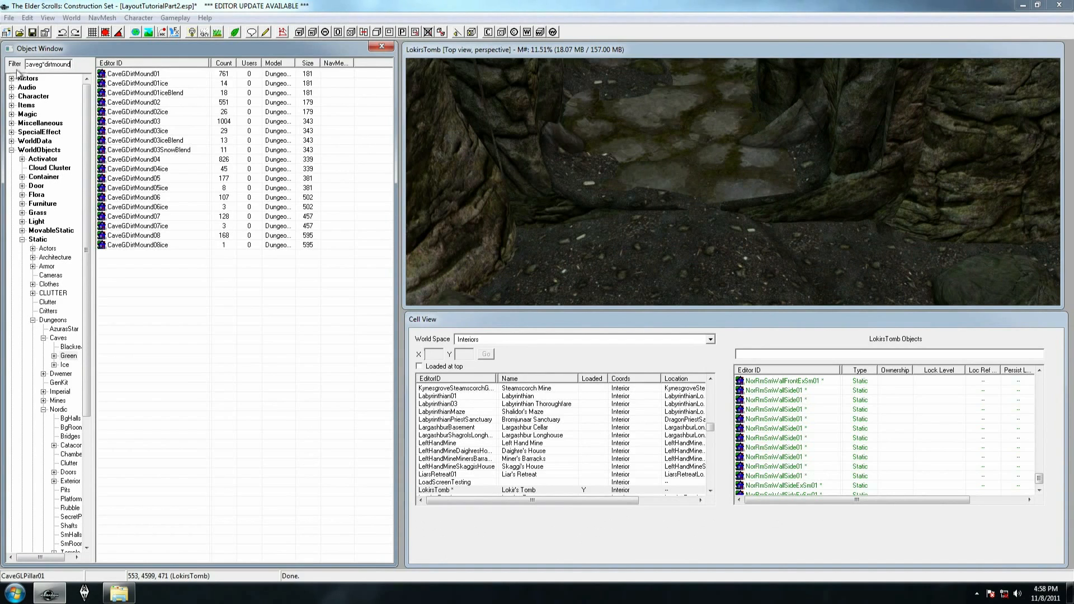
Place CaveGDirtMound01 over the floor seam between the hallway and the cave to smooth the transition
{"action": "left_click_drag", "start_coordinate": [124, 73], "coordinate": [198, 93]}
{"action": "left_click_drag", "start_coordinate": [585, 132], "coordinate": [611, 147]}
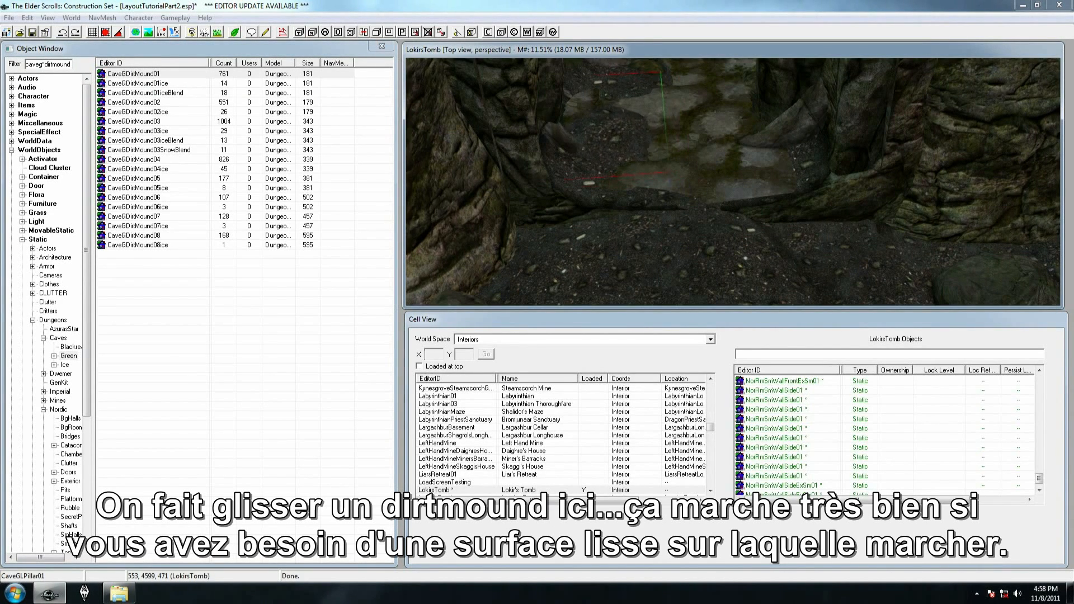
{"action": "left_click_drag", "start_coordinate": [614, 140], "coordinate": [669, 203]}
{"action": "middle_click_drag", "start_coordinate": [670, 202], "coordinate": [630, 174]}
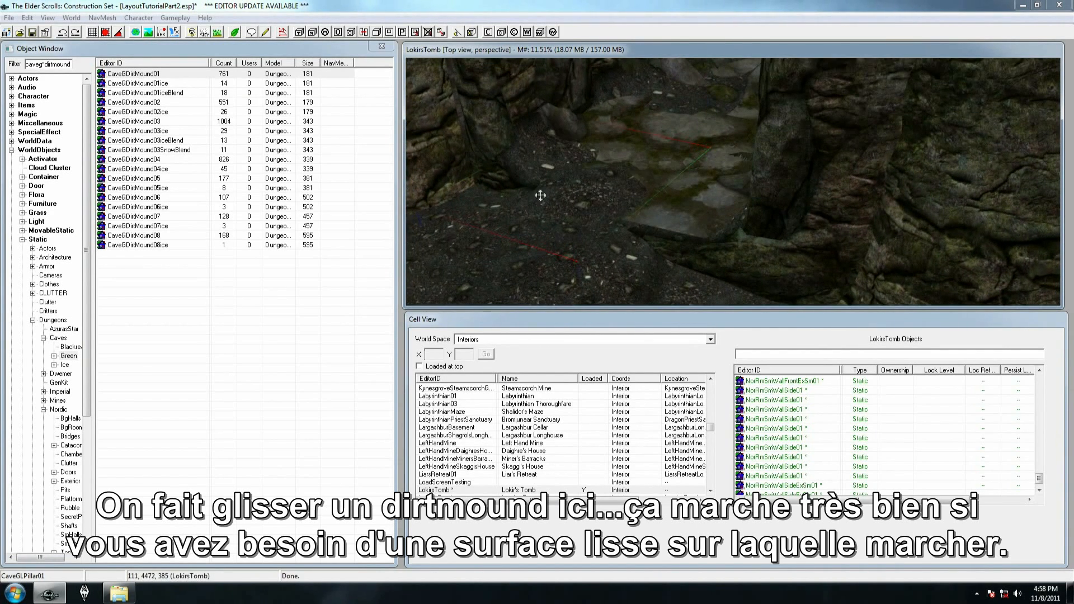
Filter the object list by caveg*rockpiles
{"action": "mouse_move", "coordinate": [654, 250]}
{"action": "middle_mouse_down"}
{"action": "mouse_move", "coordinate": [621, 229]}
{"action": "mouse_move", "coordinate": [646, 252]}
{"action": "middle_mouse_up"}
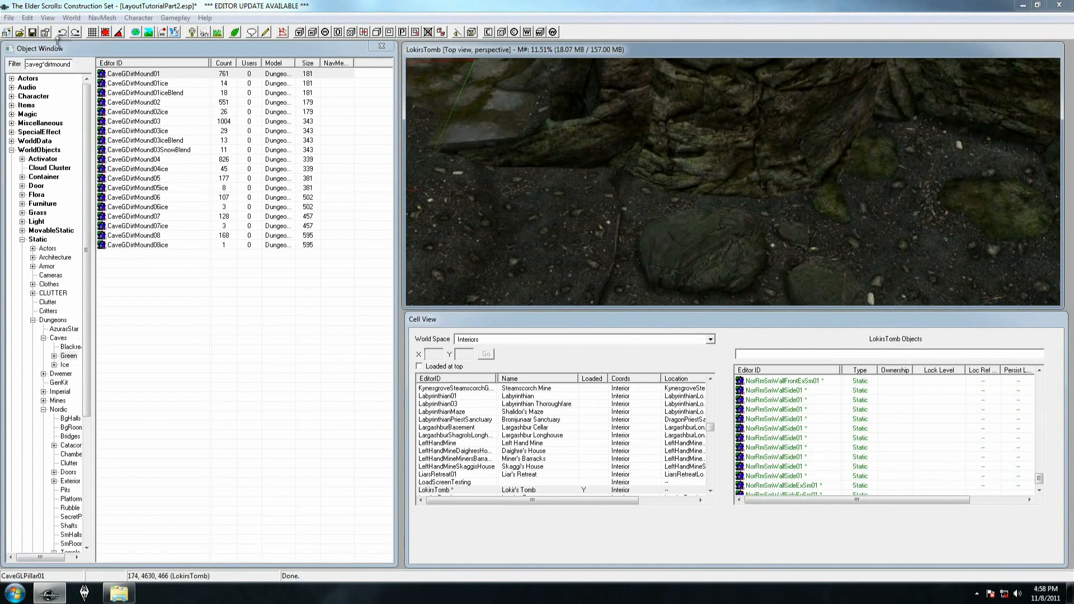
{"action": "left_click_drag", "start_coordinate": [43, 65], "coordinate": [55, 66]}
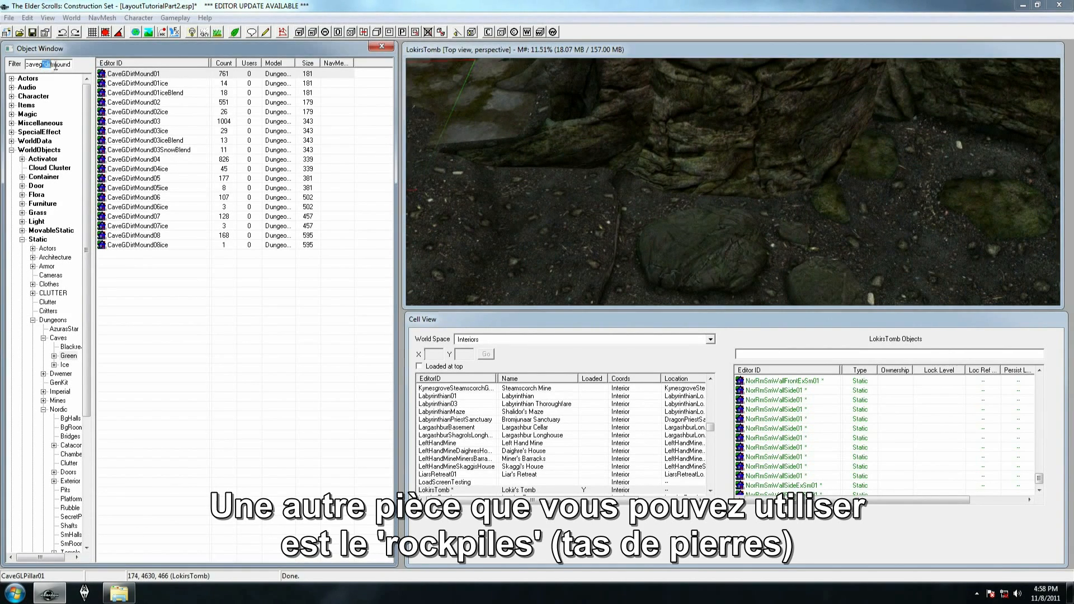
{"action": "type", "text": "*"}
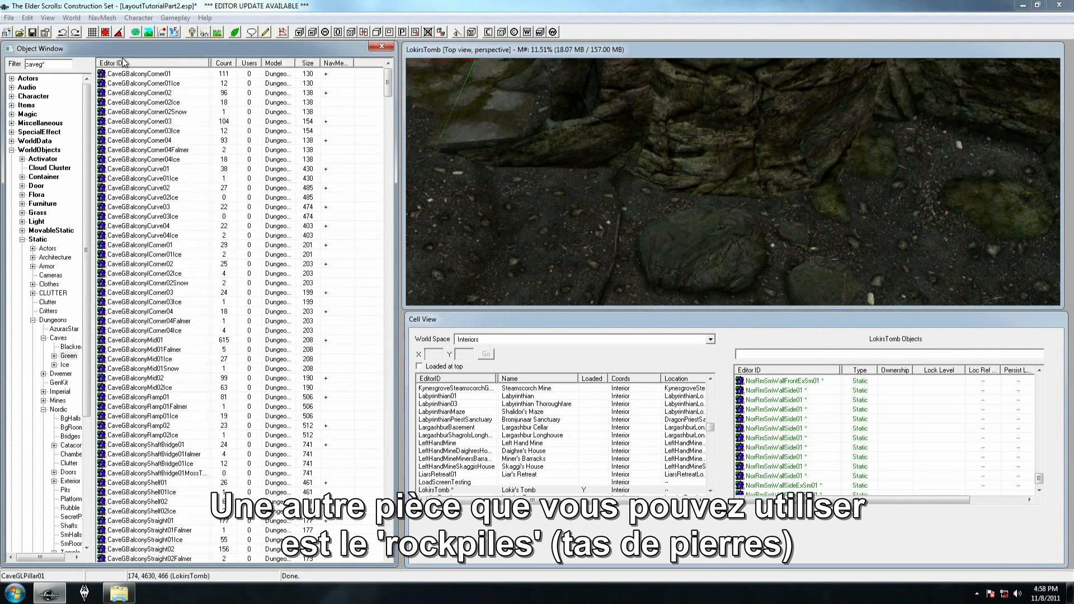
{"action": "type", "text": "rockpiles"}
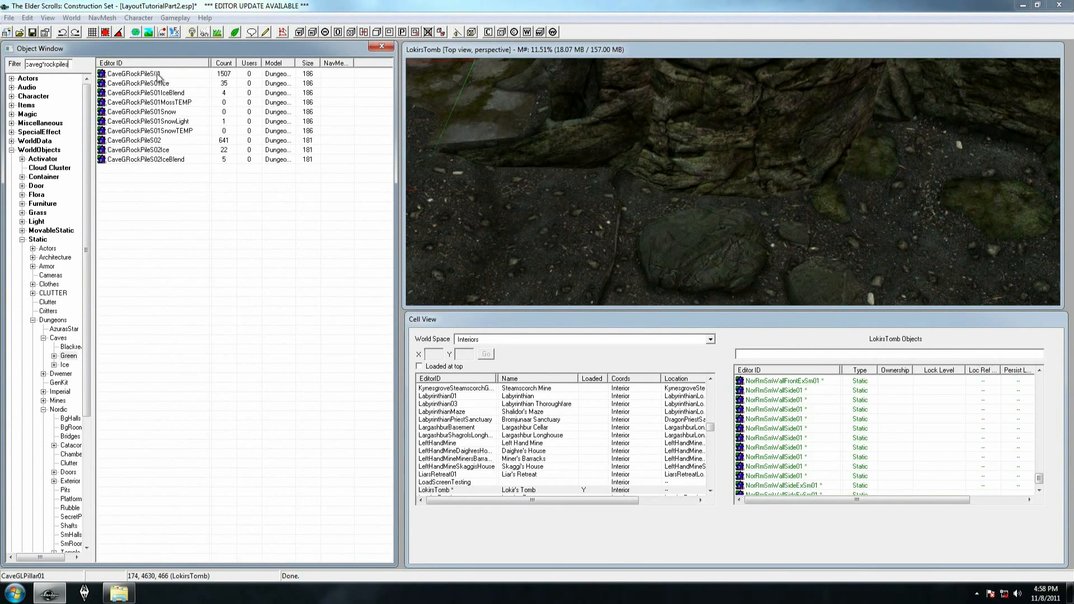
Place CaveGRockPileS01 at the base of the cave wall beside the hallway entrance to cover the floor gap
{"action": "left_click_drag", "start_coordinate": [616, 218], "coordinate": [620, 185]}
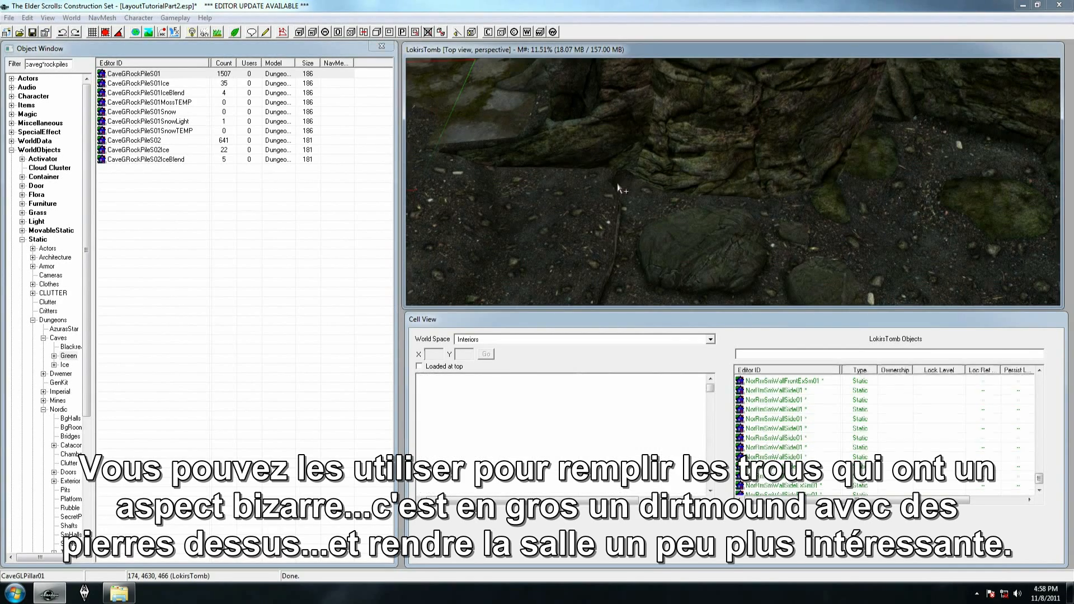
{"action": "mouse_move", "coordinate": [620, 184]}
{"action": "middle_mouse_down", "text": "shift"}
{"action": "mouse_move", "coordinate": [582, 151]}
{"action": "mouse_move", "coordinate": [606, 147]}
{"action": "mouse_move", "coordinate": [615, 176]}
{"action": "middle_mouse_up", "text": "shift"}
{"action": "right_click_drag", "start_coordinate": [615, 175], "coordinate": [761, 176]}
{"action": "middle_click_drag", "start_coordinate": [722, 190], "coordinate": [772, 189], "text": "shift"}
{"action": "left_click", "coordinate": [707, 180]}
{"action": "middle_click_drag", "start_coordinate": [706, 179], "coordinate": [836, 303], "text": "shift"}
{"action": "left_click", "coordinate": [617, 154]}
{"action": "middle_click_drag", "start_coordinate": [618, 153], "coordinate": [526, 161], "text": "shift"}
{"action": "scroll", "coordinate": [636, 189], "scroll_direction": "down", "scroll_amount": 5}
{"action": "left_click", "coordinate": [527, 160]}
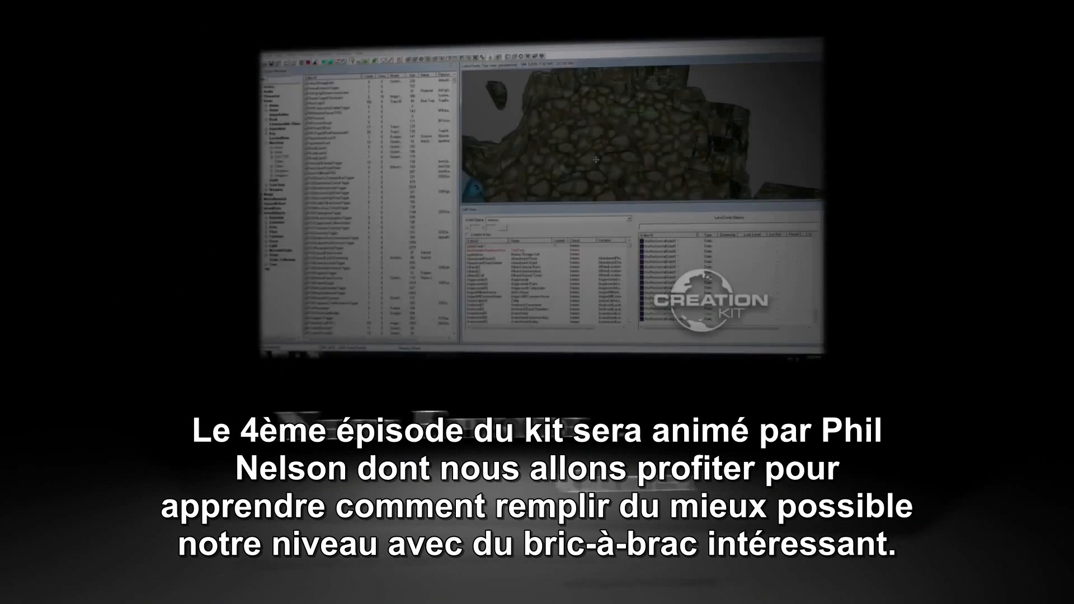